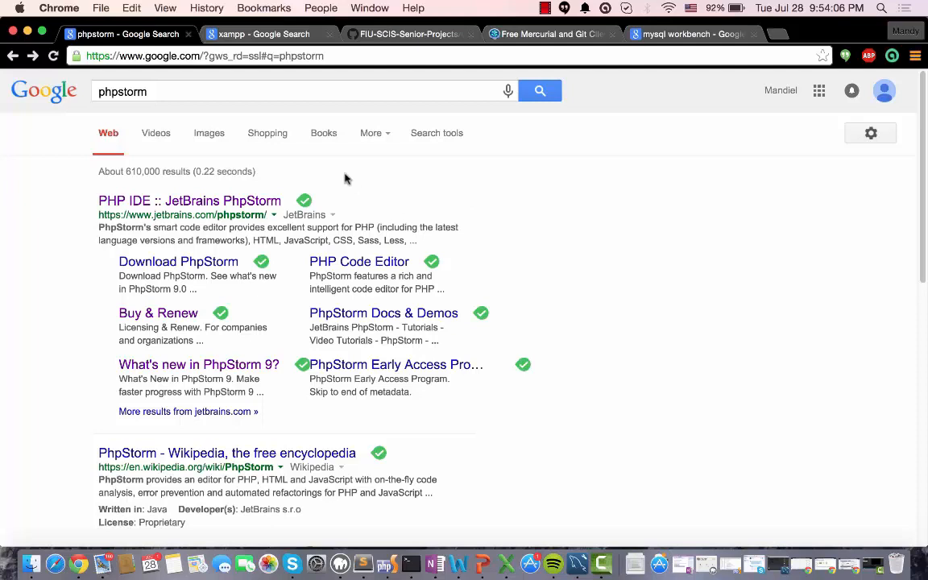
Open the JetBrains PhpStorm product page from the search results and review its feature overview
{"action": "left_click", "coordinate": [185, 202]}
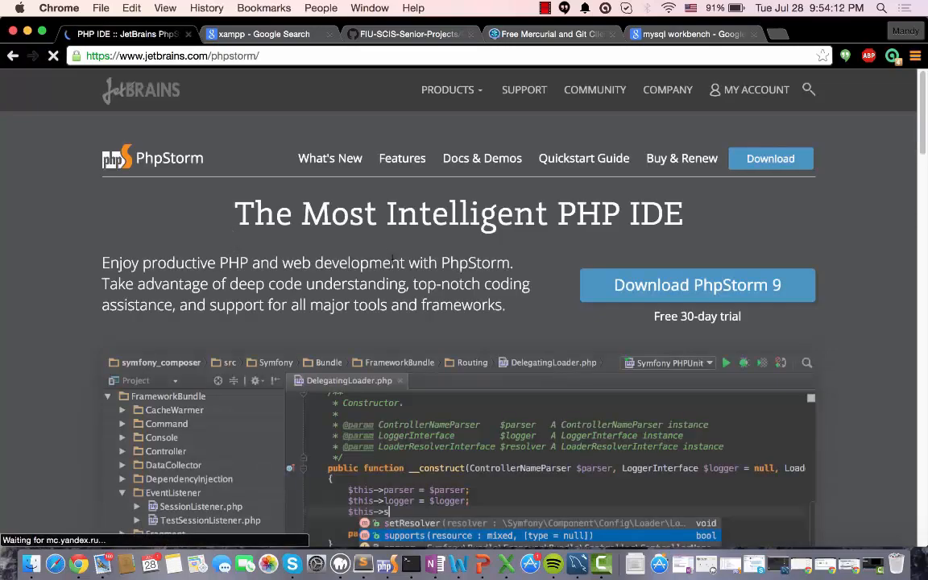
{"action": "scroll", "coordinate": [481, 277], "scroll_direction": "down", "scroll_amount": 3}
{"action": "scroll", "coordinate": [481, 276], "scroll_direction": "down", "scroll_amount": 5}
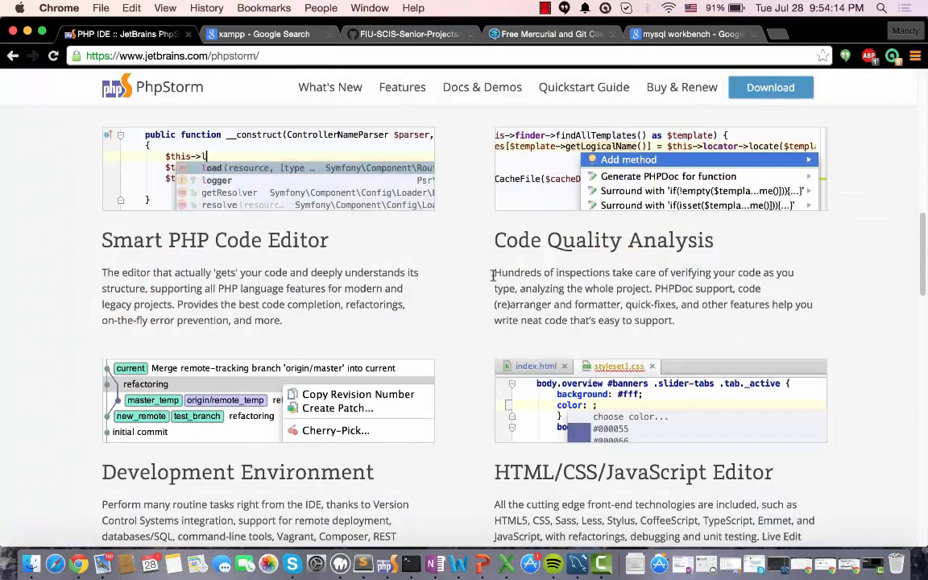
{"action": "scroll", "coordinate": [484, 277], "scroll_direction": "up", "scroll_amount": 8}
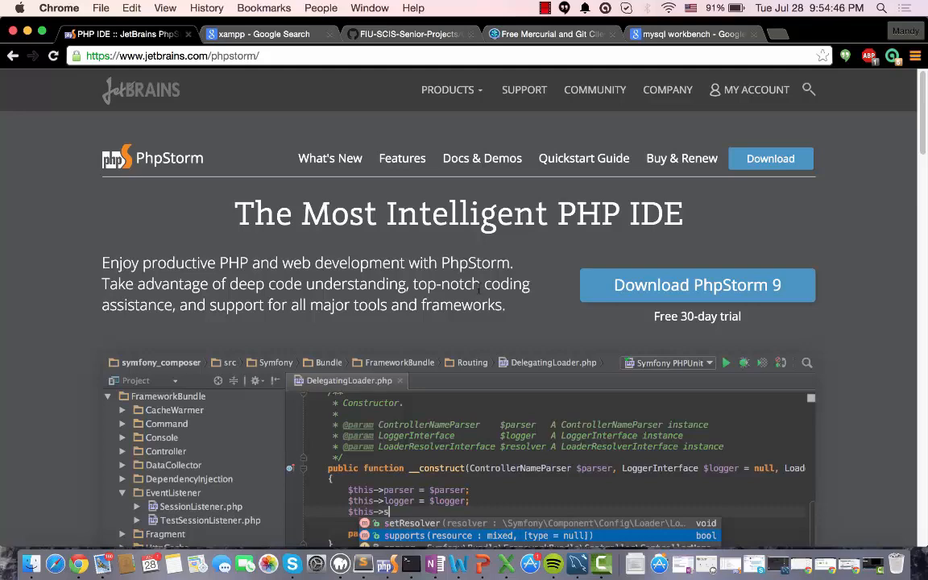
{"action": "scroll", "coordinate": [415, 301], "scroll_direction": "down", "scroll_amount": 10}
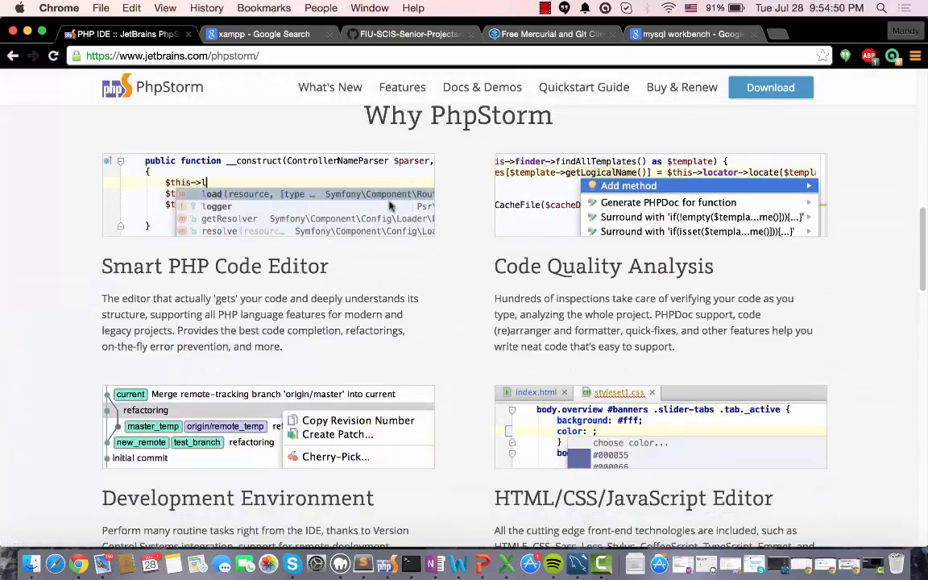
{"action": "scroll", "coordinate": [517, 263], "scroll_direction": "down", "scroll_amount": 5}
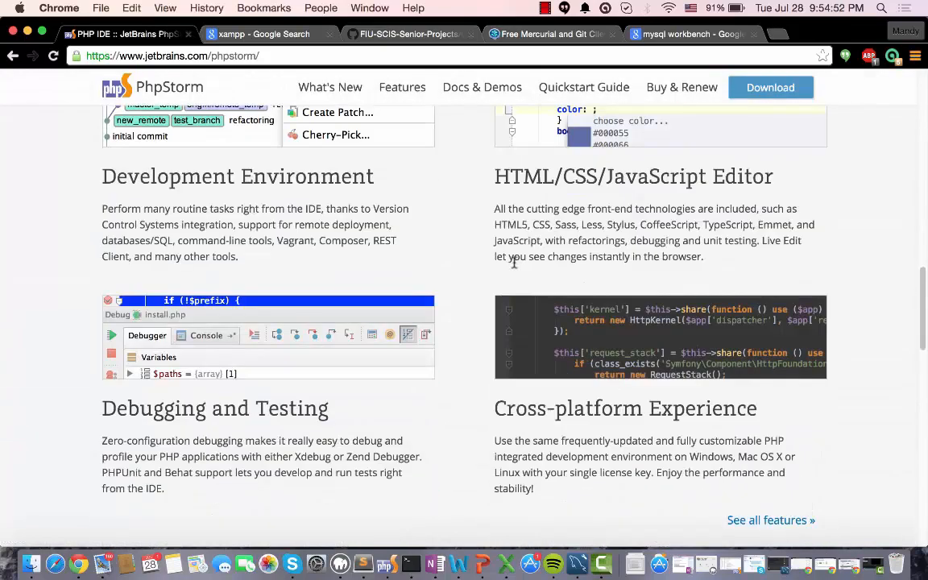
{"action": "scroll", "coordinate": [516, 263], "scroll_direction": "up", "scroll_amount": 15}
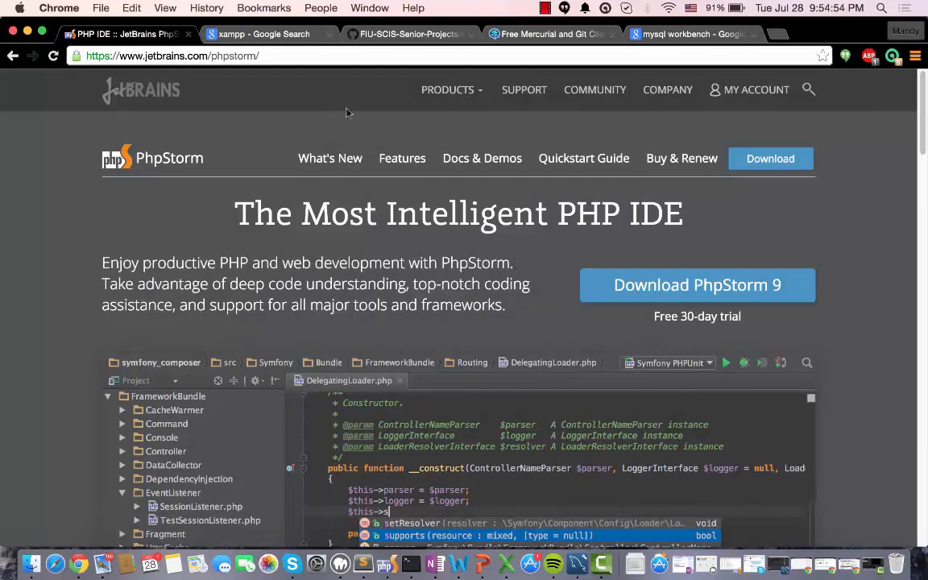
Open the Apache Friends XAMPP site from its search results, and view the Collaborative-Platform repository page on GitHub
{"action": "left_click", "coordinate": [258, 35]}
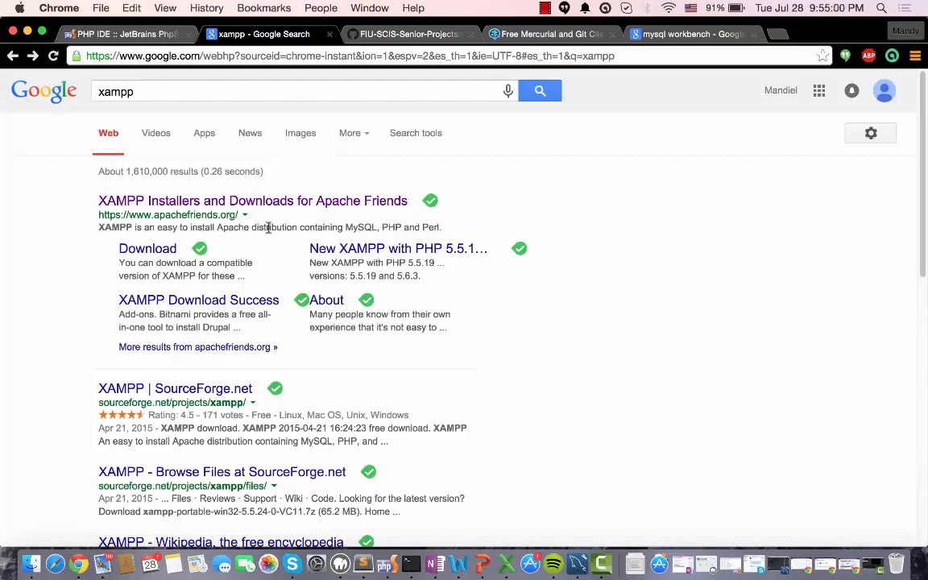
{"action": "left_click", "coordinate": [252, 201]}
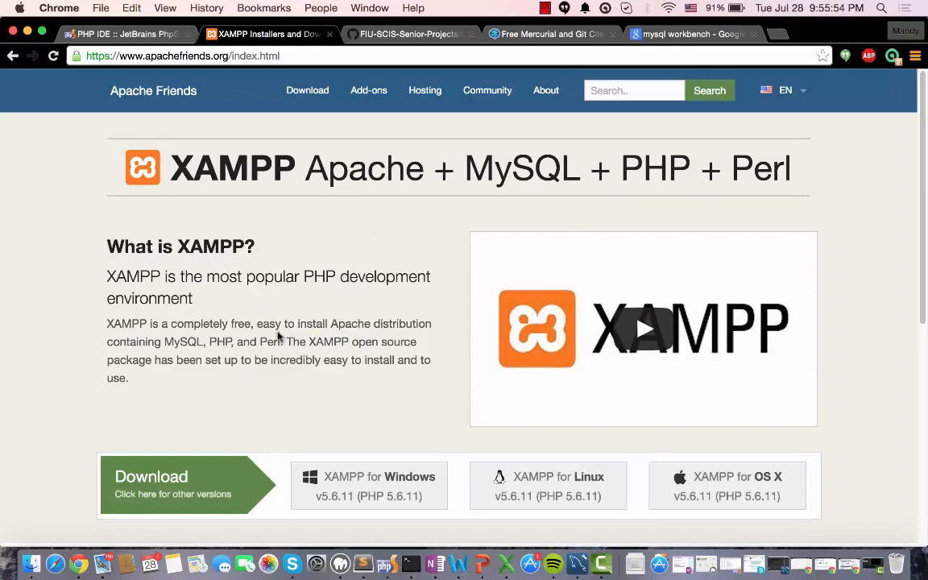
{"action": "left_click", "coordinate": [388, 36]}
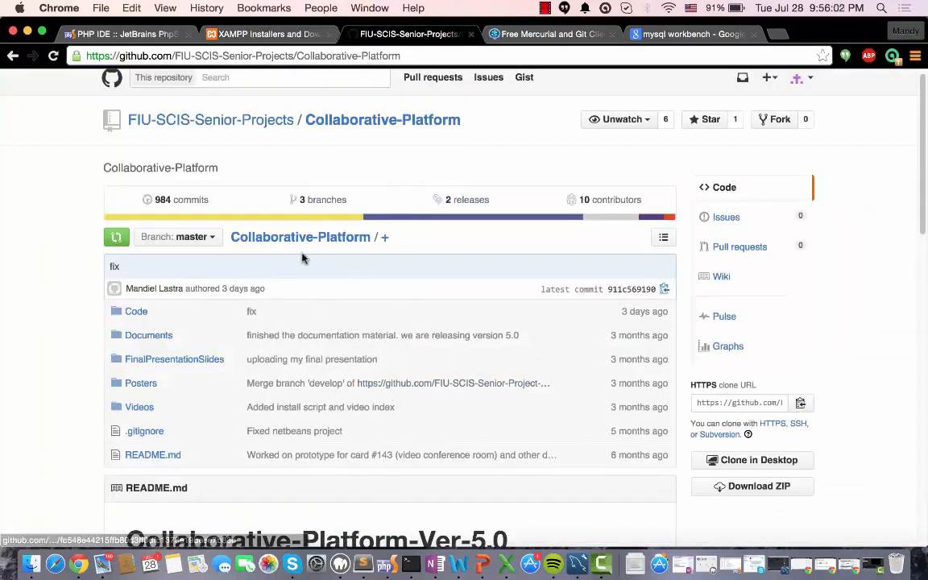
{"action": "scroll", "coordinate": [197, 369], "scroll_direction": "down", "scroll_amount": 2}
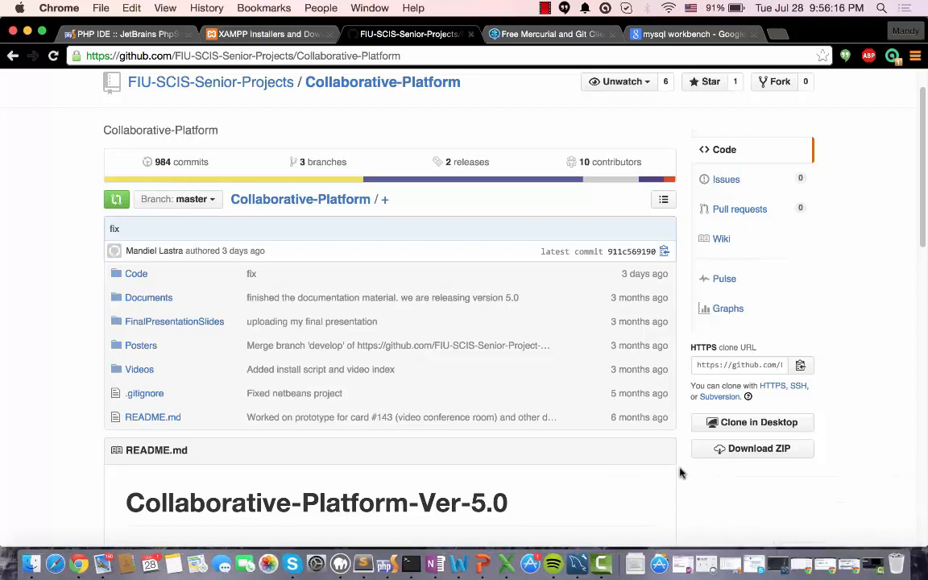
Switch to Terminal and list the Collaborative-Platform repository's branches with git branch
{"action": "left_click", "coordinate": [392, 534]}
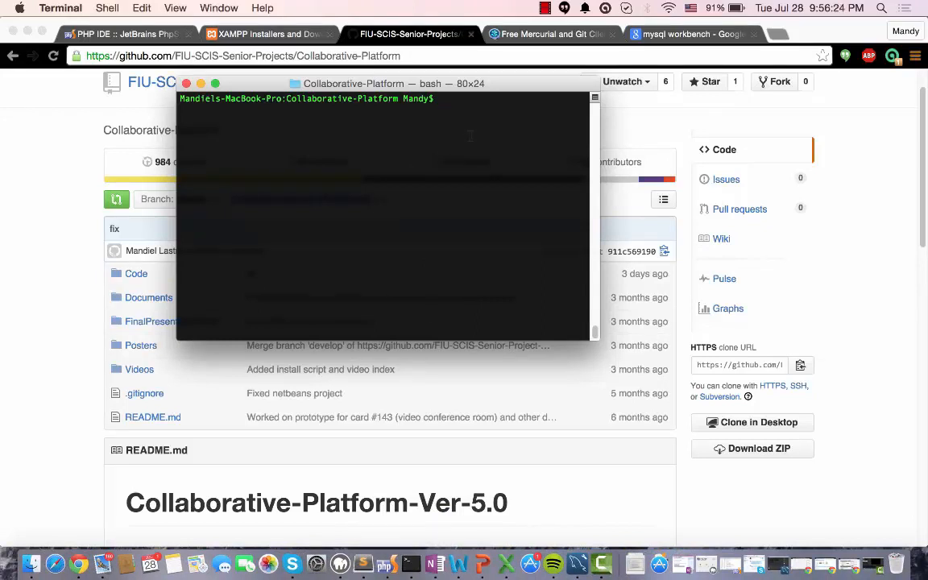
{"action": "type", "text": "git branch"}
{"action": "key", "text": "Return"}
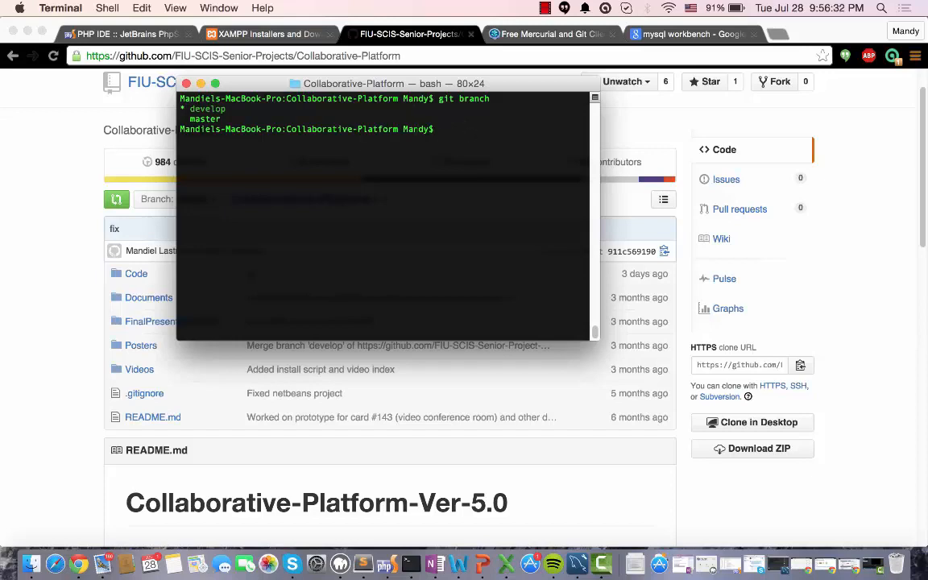
Review the Atlassian SourceTree page in Chrome, including its download options and the slideshow of application screenshots
{"action": "left_click", "coordinate": [456, 38]}
{"action": "left_click", "coordinate": [507, 37]}
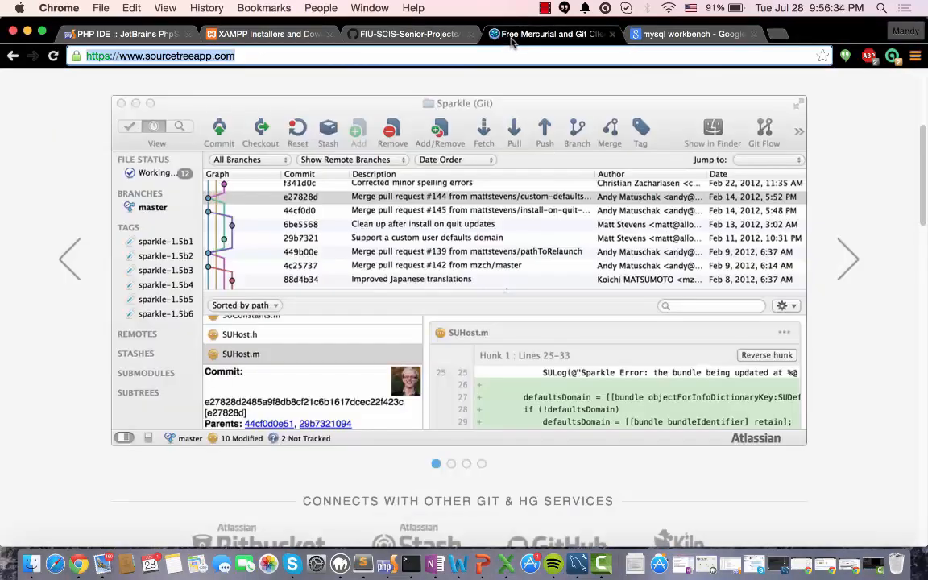
{"action": "scroll", "coordinate": [393, 191], "scroll_direction": "up", "scroll_amount": 3}
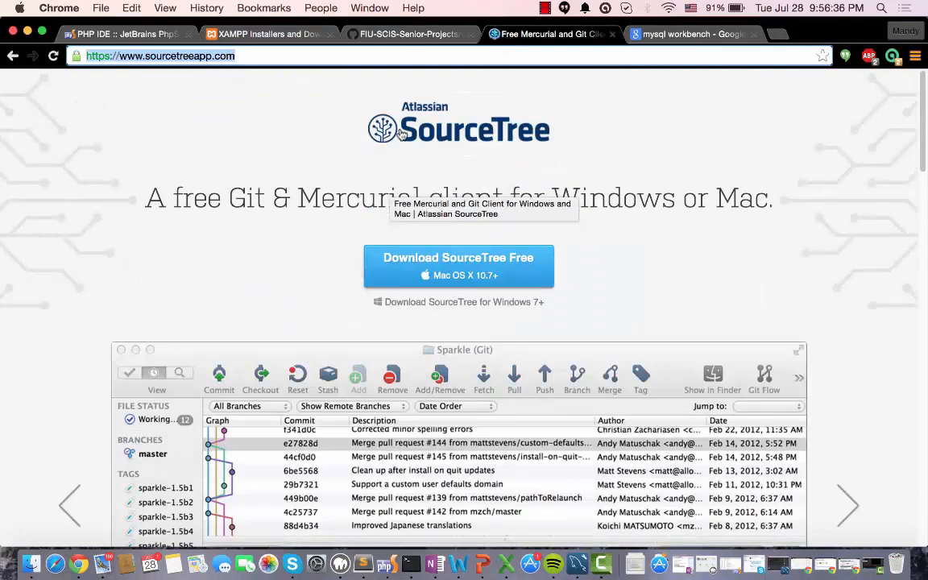
{"action": "scroll", "coordinate": [503, 165], "scroll_direction": "down", "scroll_amount": 3}
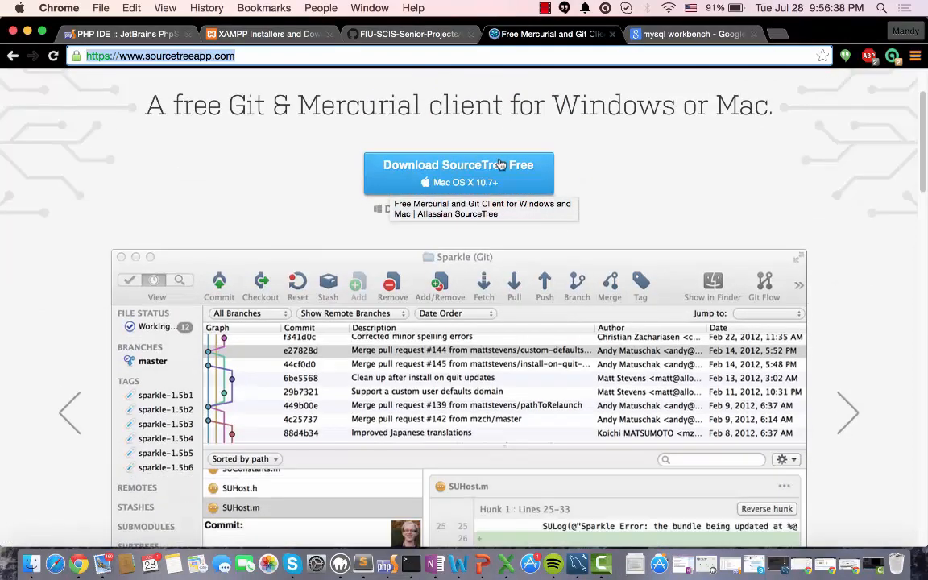
{"action": "scroll", "coordinate": [500, 220], "scroll_direction": "down", "scroll_amount": 5}
{"action": "scroll", "coordinate": [327, 166], "scroll_direction": "up", "scroll_amount": 2}
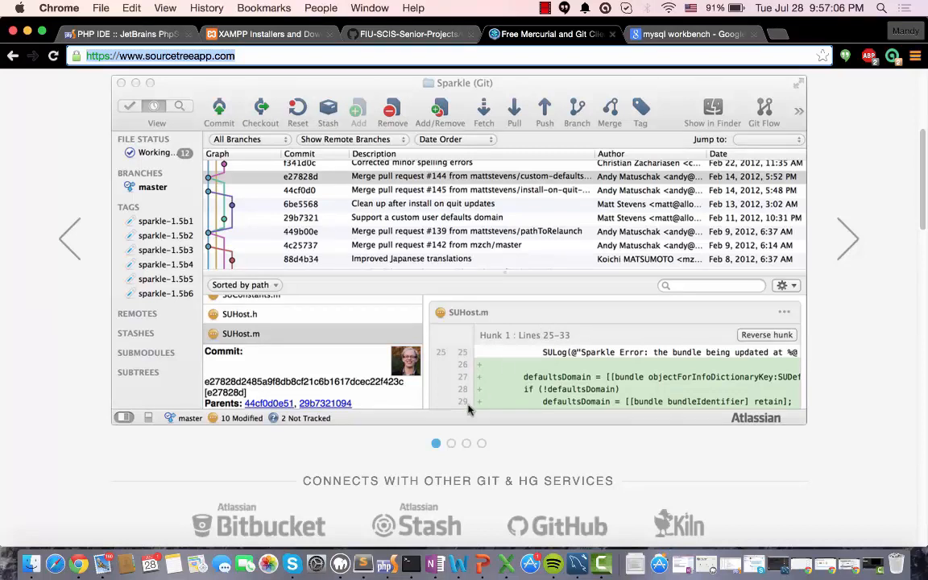
{"action": "left_click", "coordinate": [849, 235]}
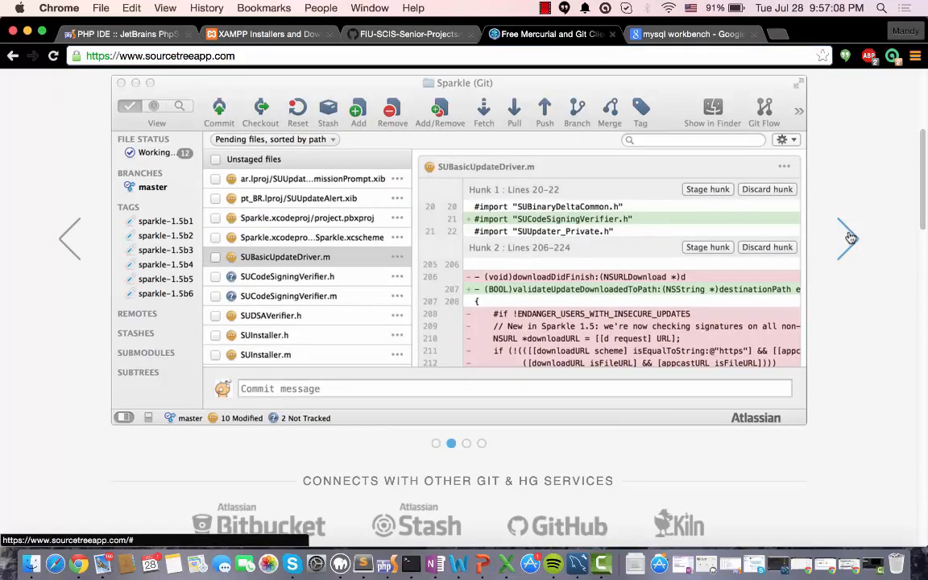
{"action": "left_click", "coordinate": [849, 236]}
{"action": "left_click", "coordinate": [849, 238]}
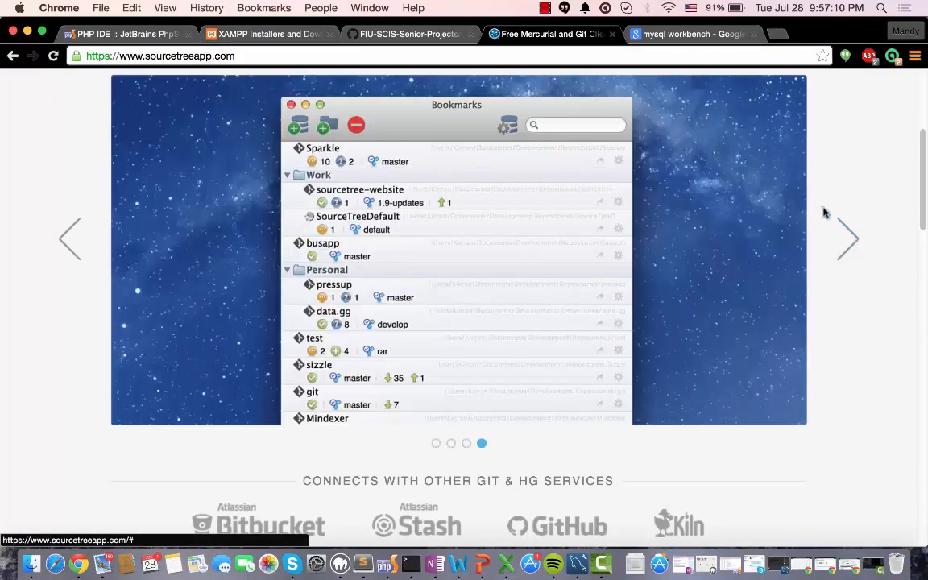
{"action": "scroll", "coordinate": [321, 233], "scroll_direction": "up", "scroll_amount": 5}
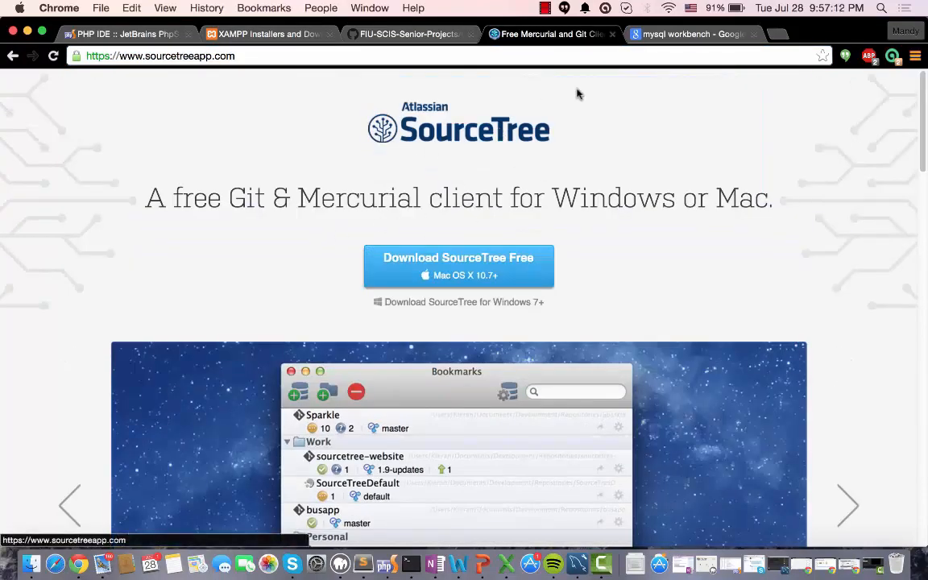
Open the MySQL Workbench product page from its search results and look through the feature descriptions
{"action": "left_click", "coordinate": [689, 35]}
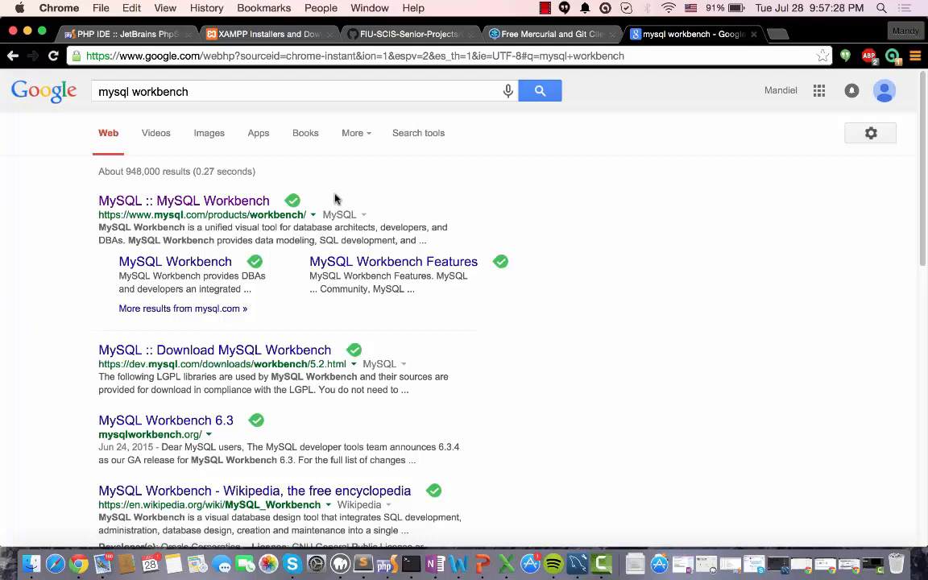
{"action": "left_click", "coordinate": [242, 203]}
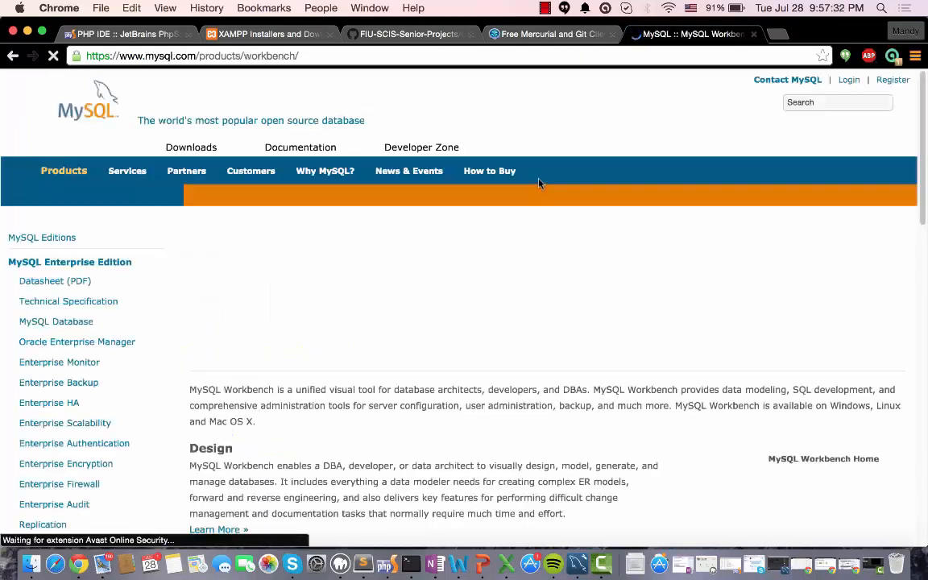
{"action": "scroll", "coordinate": [556, 315], "scroll_direction": "down", "scroll_amount": 10}
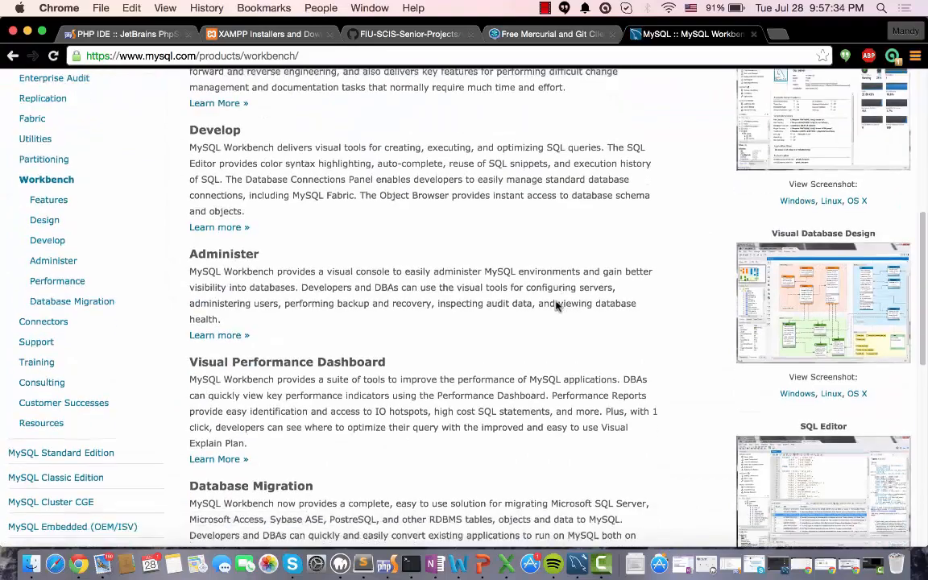
{"action": "scroll", "coordinate": [556, 306], "scroll_direction": "down", "scroll_amount": 10}
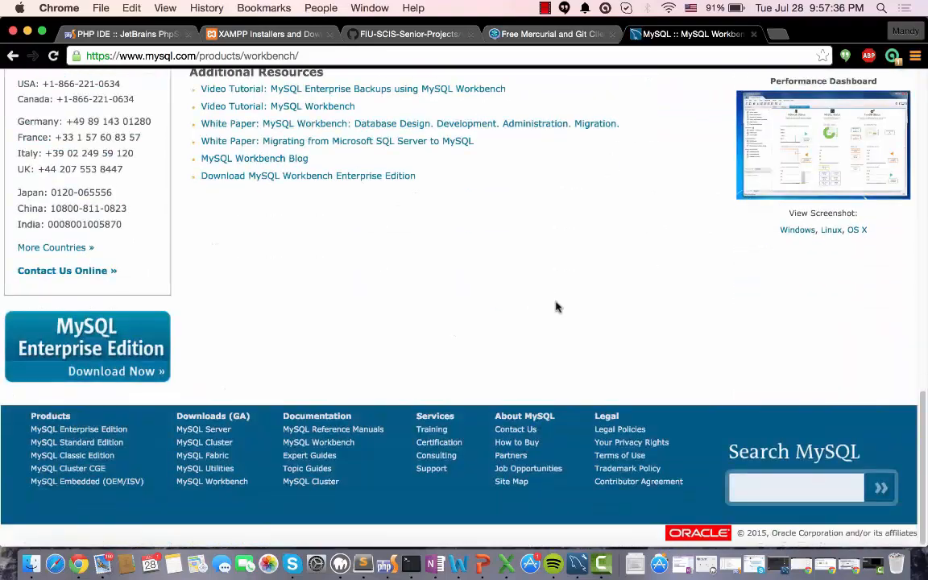
{"action": "key", "text": "super+Up"}
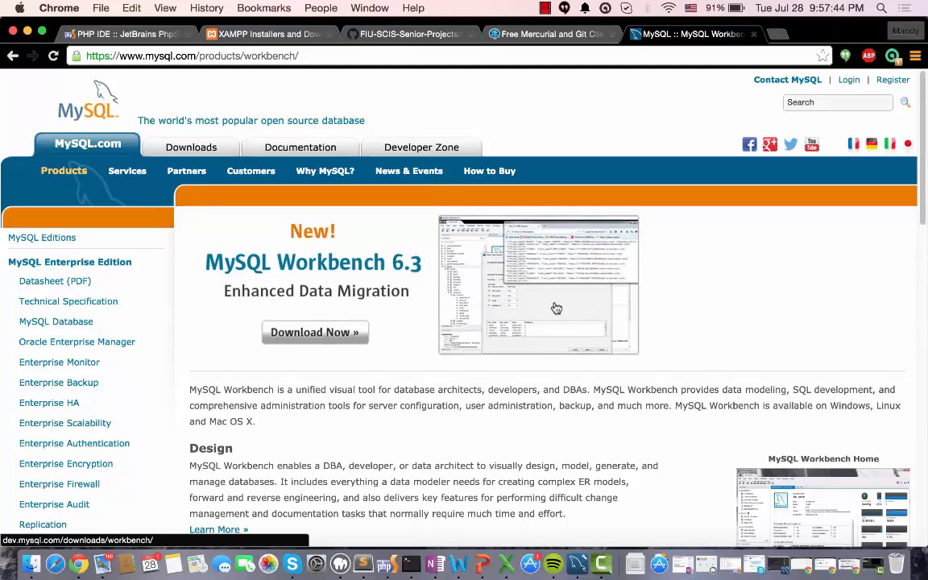
Switch to MySQL Workbench, enlarge its window, and open the FIU Coplat connection in the SQL editor
{"action": "left_click", "coordinate": [773, 538]}
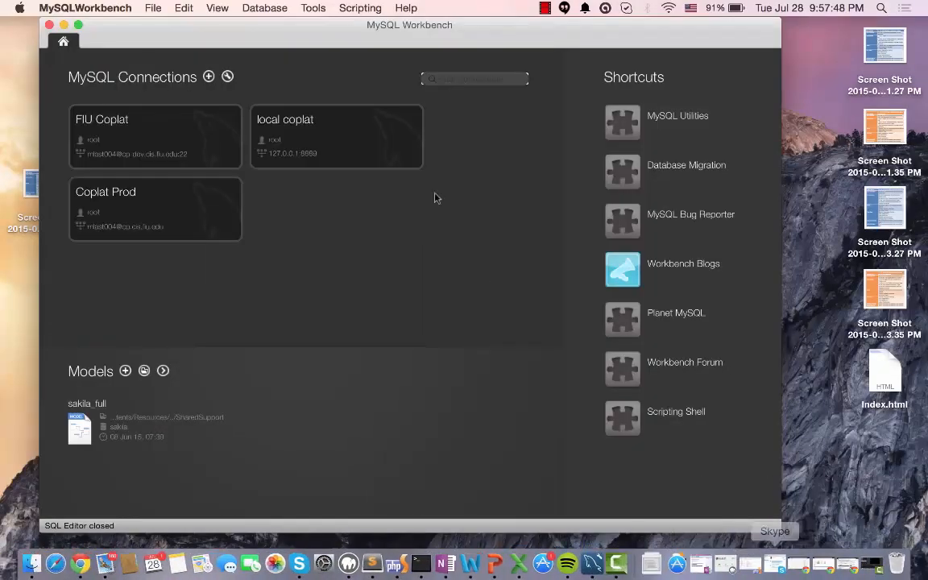
{"action": "double_click", "coordinate": [347, 27]}
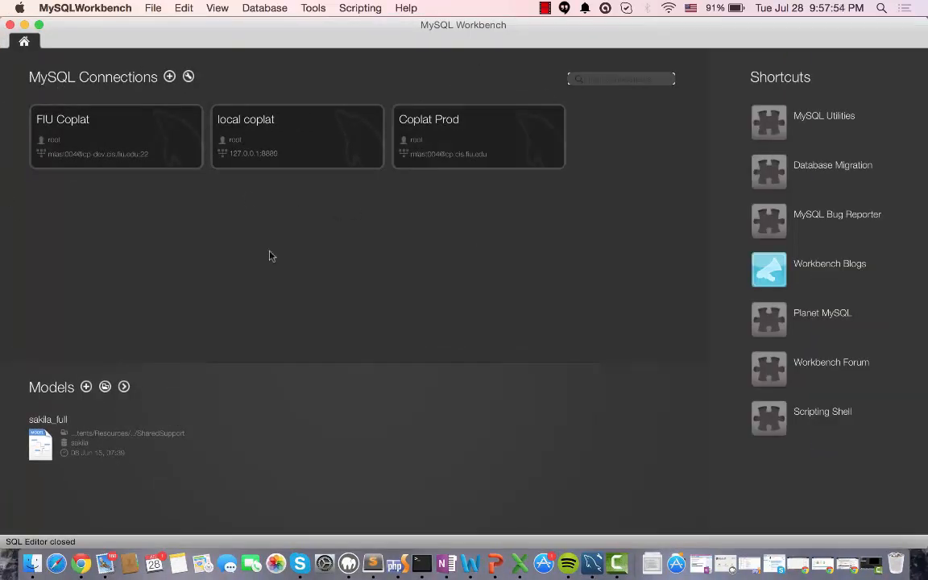
{"action": "left_click", "coordinate": [92, 138]}
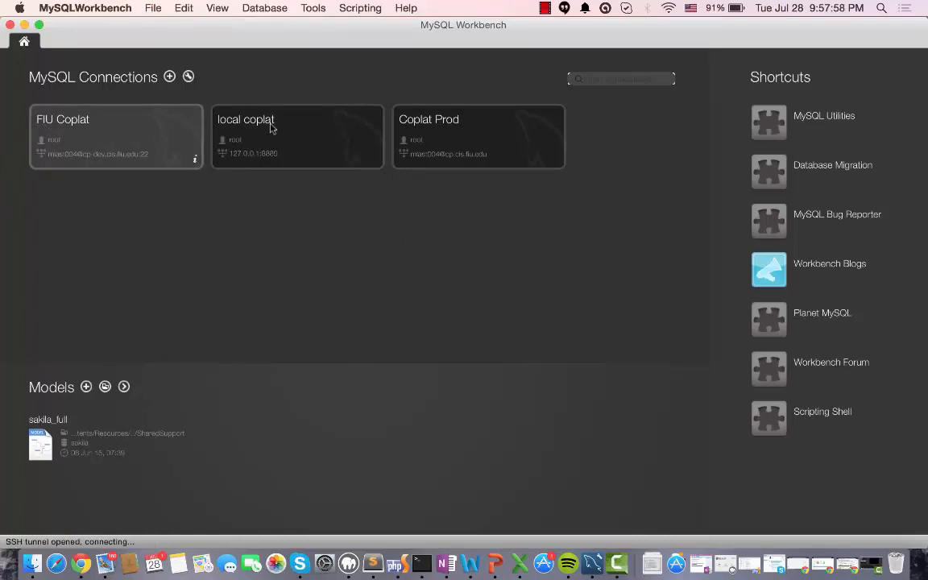
{"action": "key", "text": "ctrl+Right"}
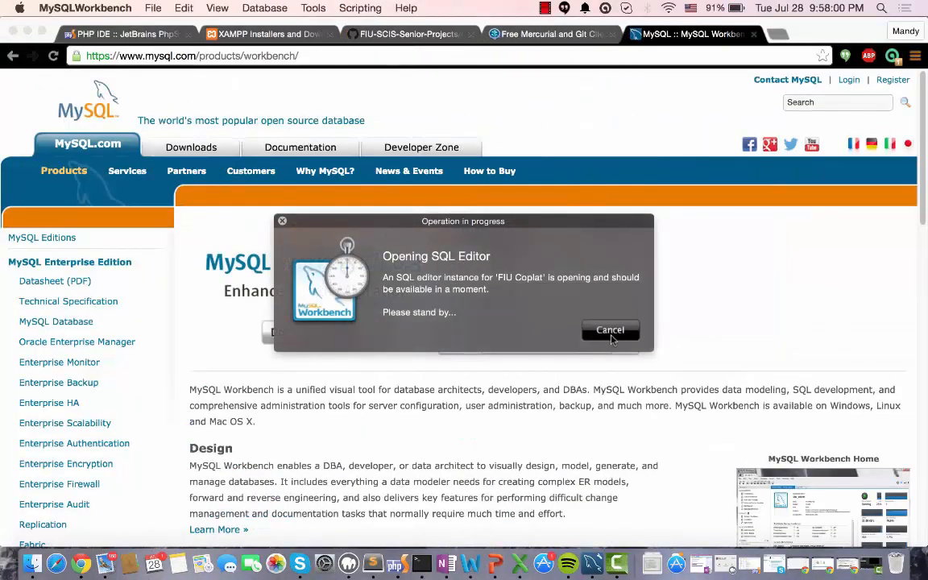
{"action": "key", "text": "ctrl+Left"}
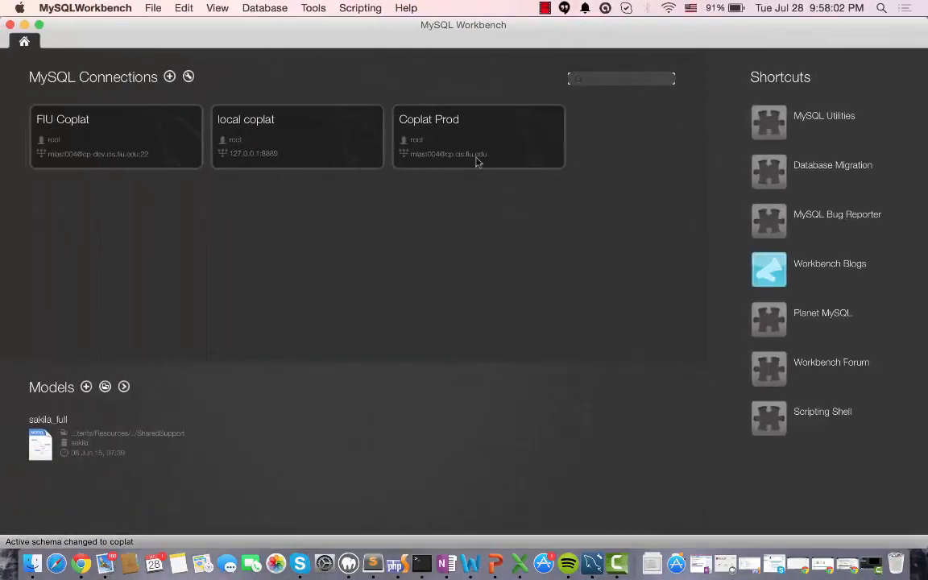
{"action": "key", "text": "ctrl+Left"}
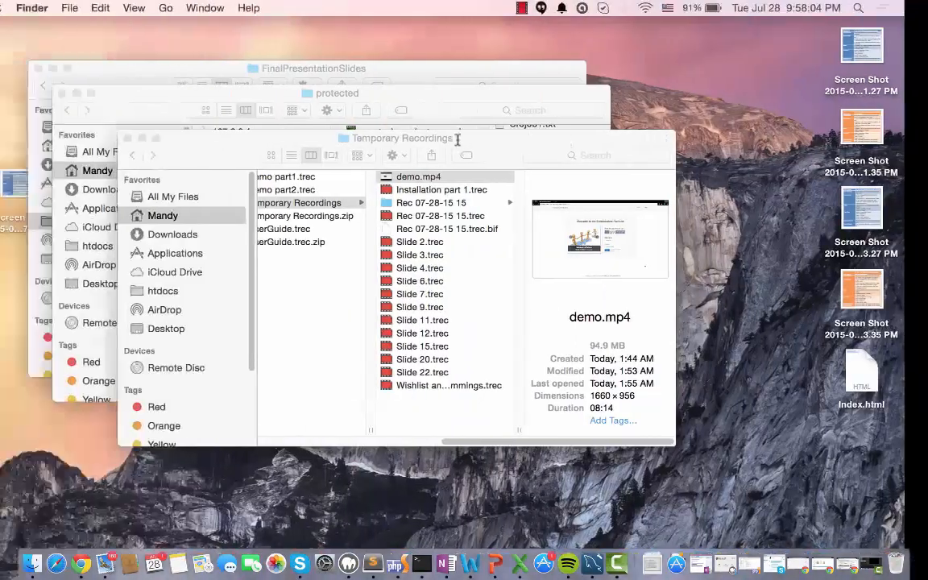
{"action": "key", "text": "ctrl+Right"}
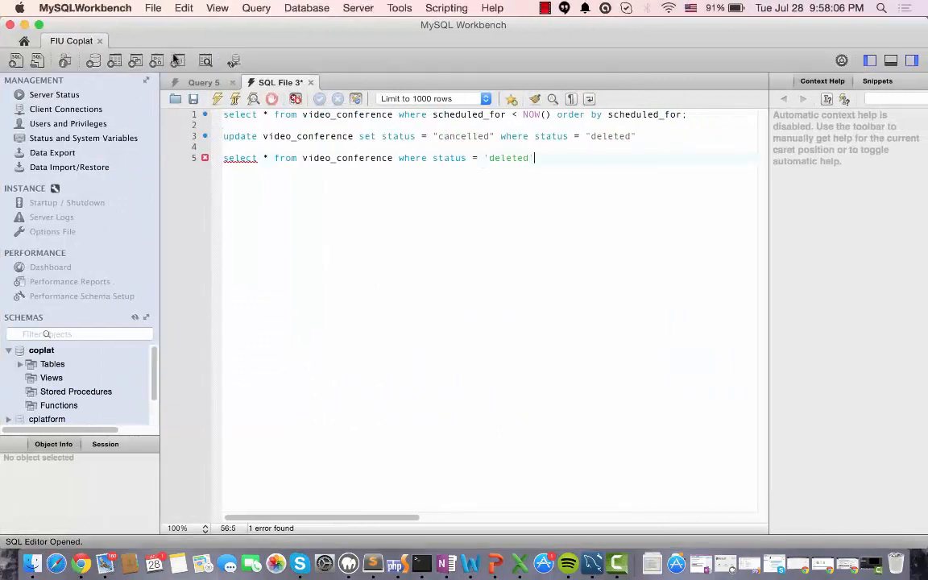
{"action": "left_click", "coordinate": [25, 42]}
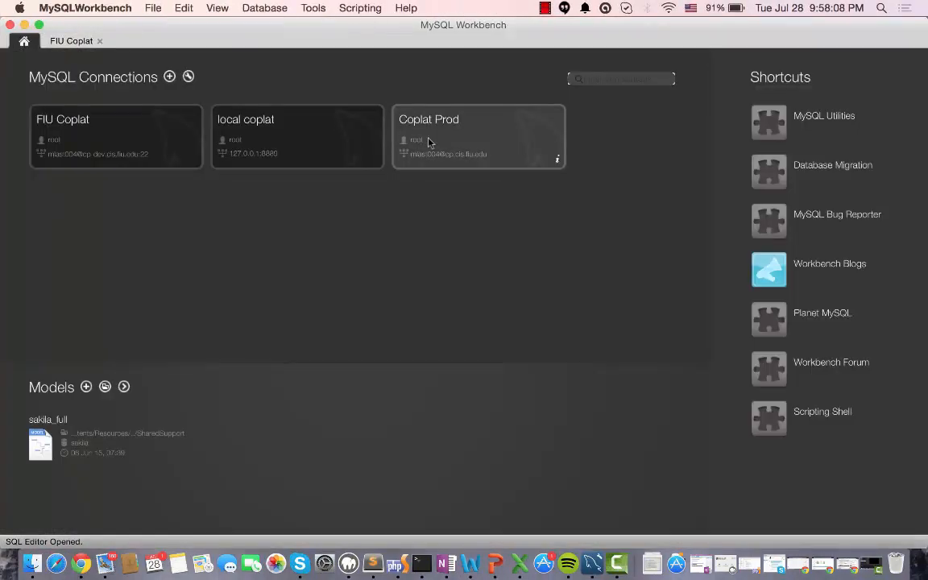
{"action": "left_click", "coordinate": [78, 44]}
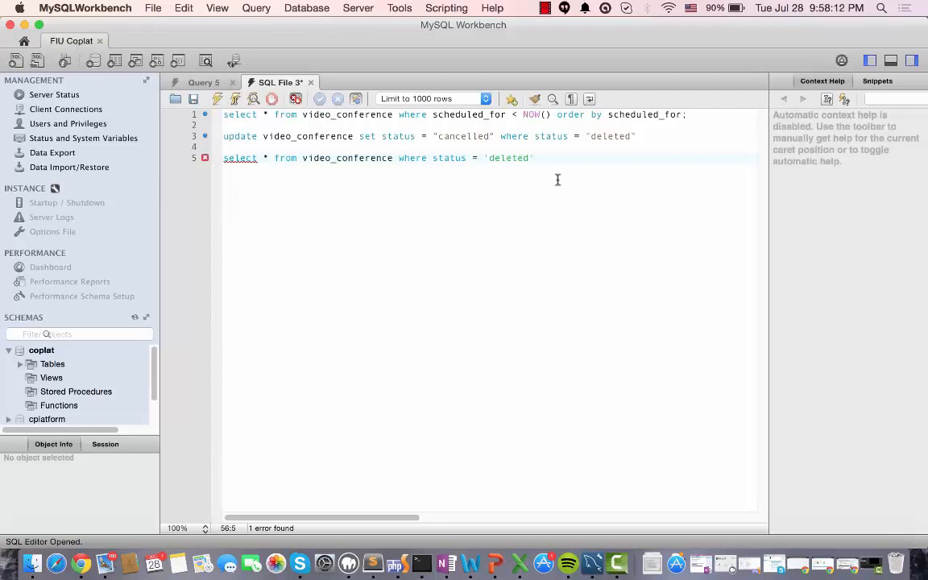
{"action": "left_click_drag", "start_coordinate": [552, 169], "coordinate": [169, 121]}
{"action": "key", "text": "BackSpace"}
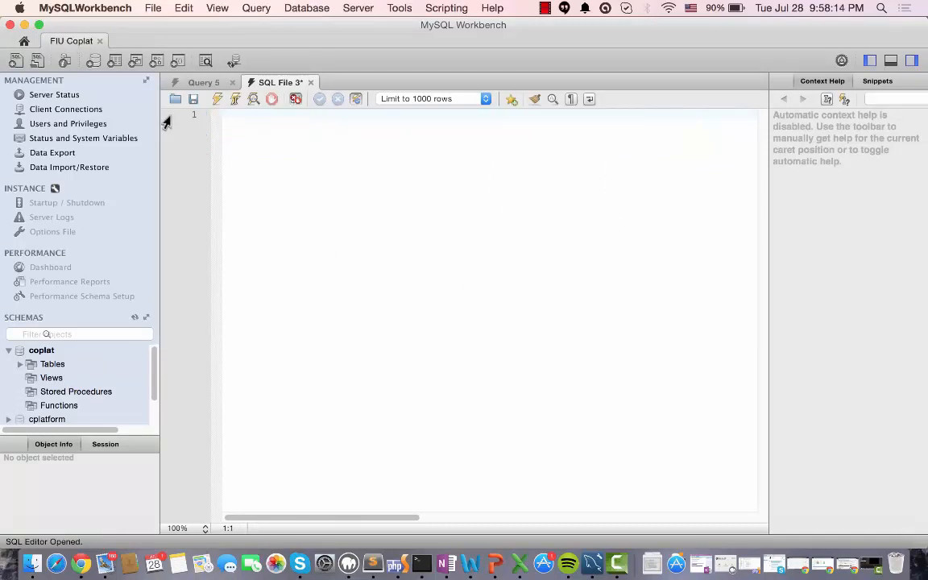
{"action": "type", "text": "selecr t * video"}
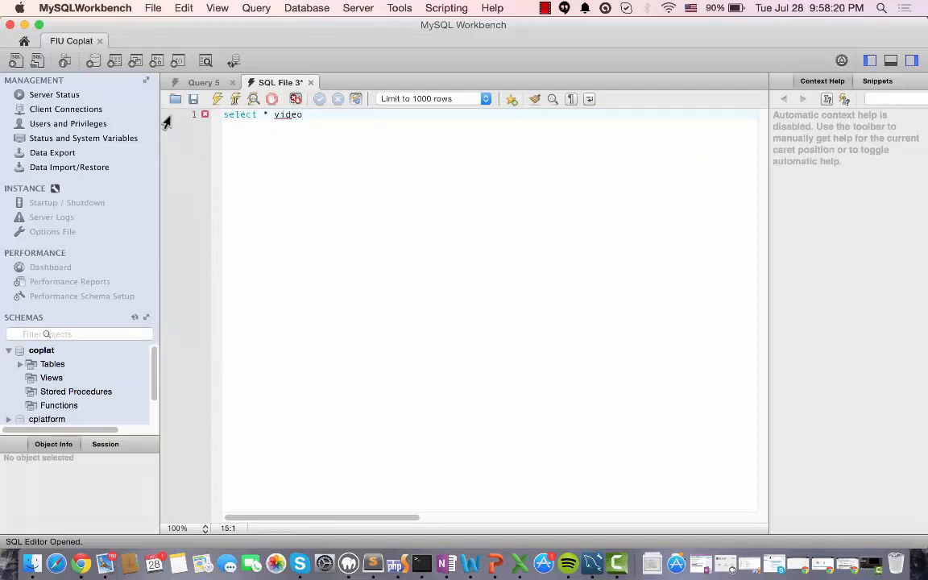
Close the SQL File 3 and Query 5 editors, then close and reopen the FIU Coplat connection
{"action": "left_click", "coordinate": [310, 82]}
{"action": "left_click", "coordinate": [532, 213]}
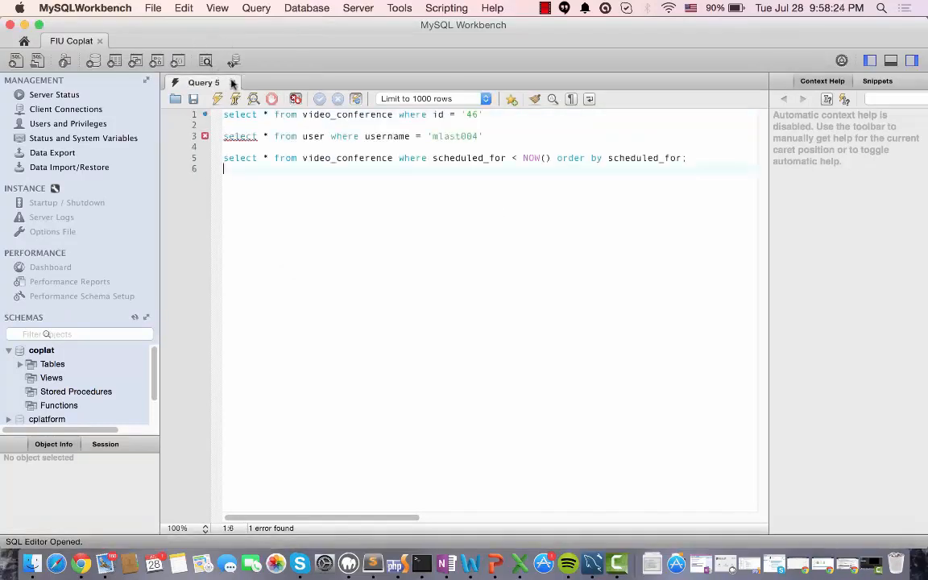
{"action": "left_click", "coordinate": [232, 83]}
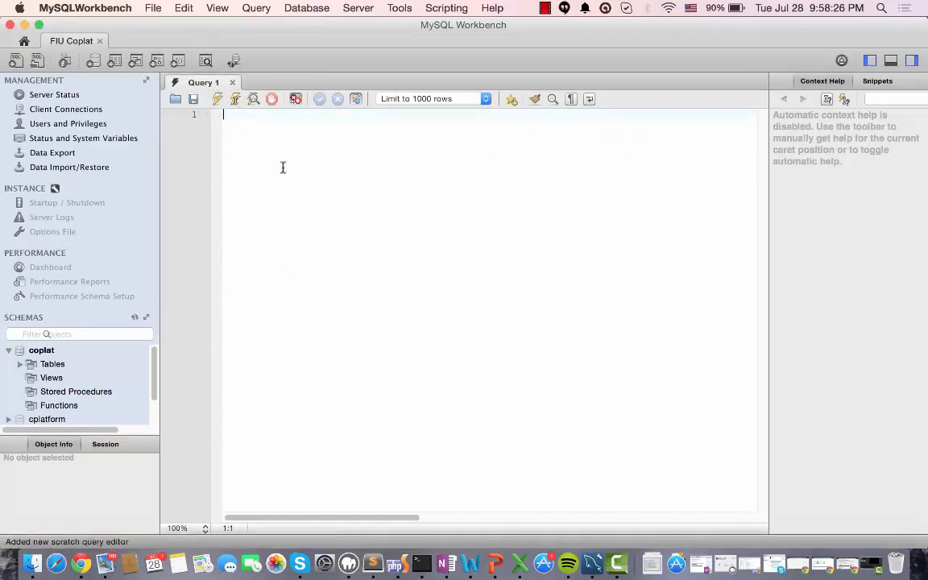
{"action": "left_click", "coordinate": [99, 41]}
{"action": "left_click", "coordinate": [149, 148]}
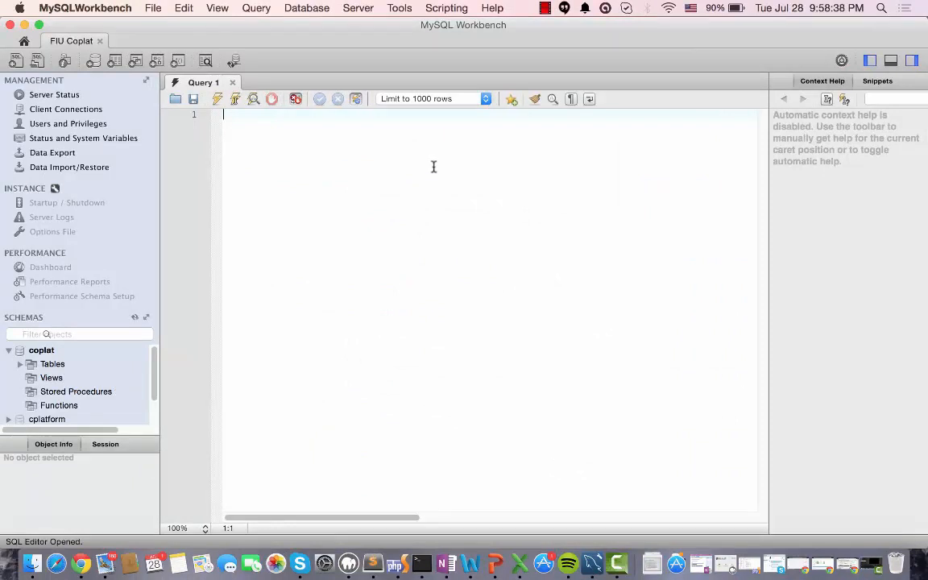
Write the query select * from video_conference in the empty Query 1 editor and execute it
{"action": "key", "text": "BackSpace"}
{"action": "key", "text": "BackSpace"}
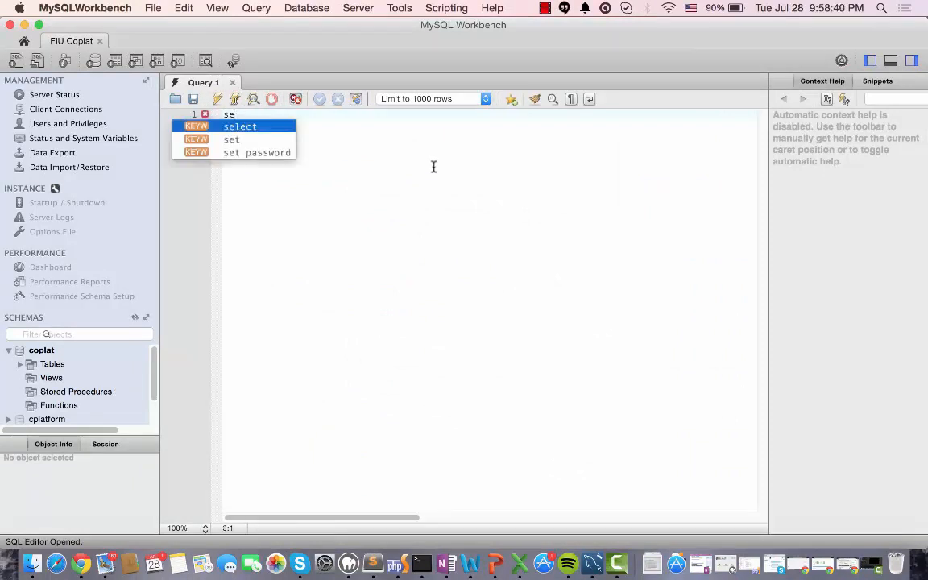
{"action": "type", "text": "elect "}
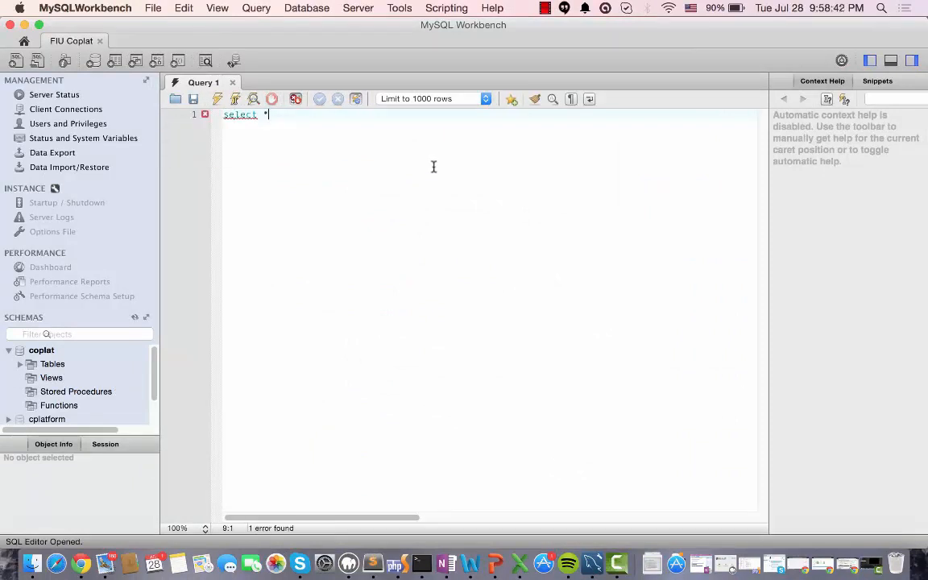
{"action": "type", "text": "* from vi"}
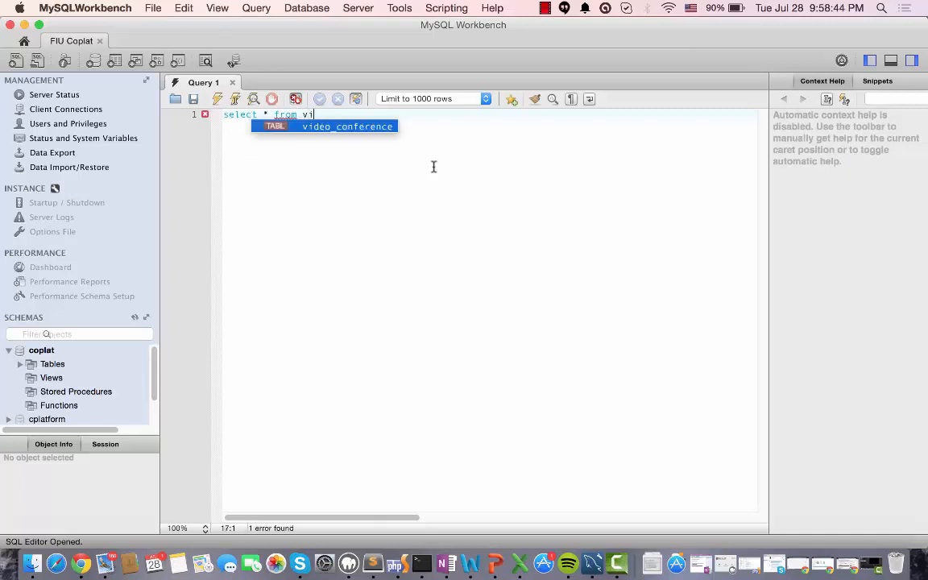
{"action": "key", "text": "Return"}
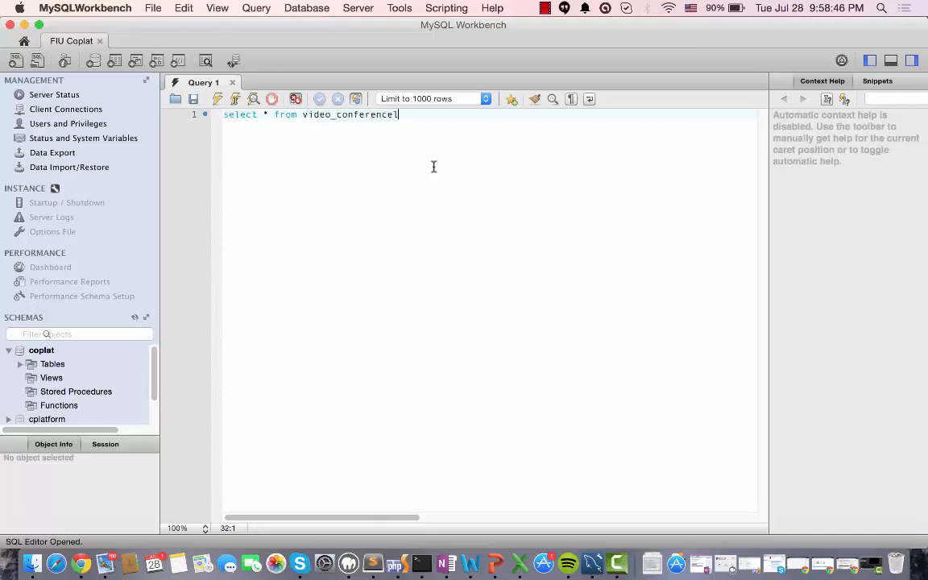
{"action": "key", "text": "super+a"}
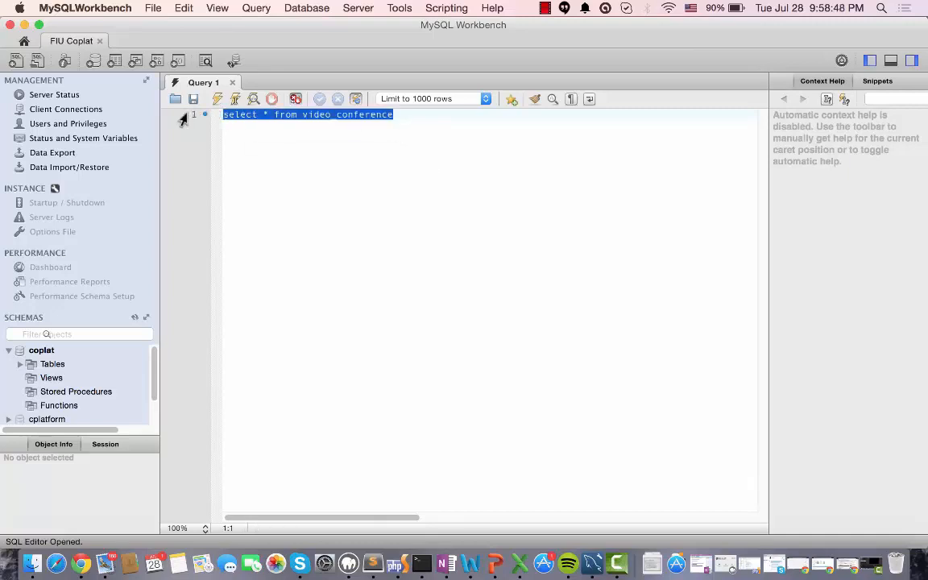
{"action": "left_click", "coordinate": [217, 98]}
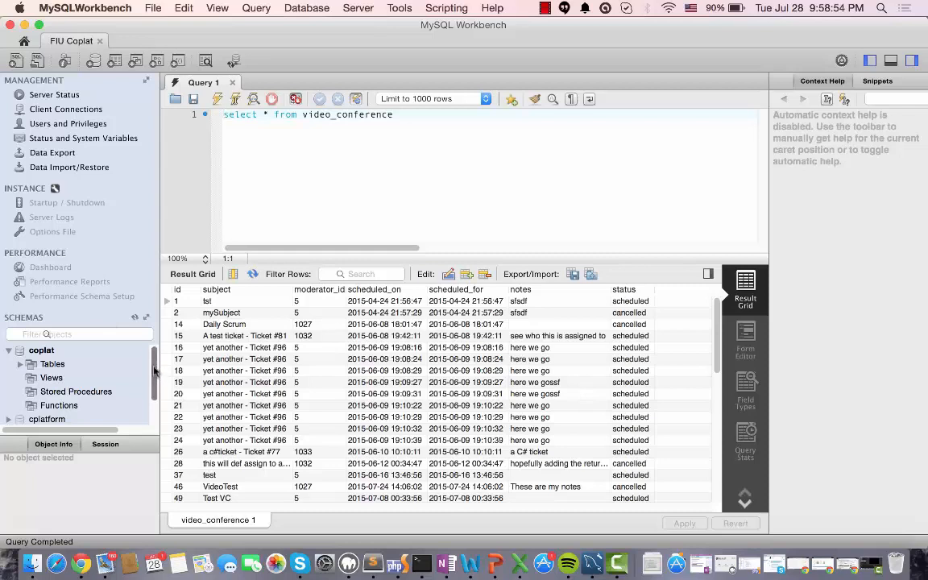
Select the coplat schema and view the Data Export and Data Import/Restore pages for the FIU Coplat connection
{"action": "scroll", "coordinate": [156, 376], "scroll_direction": "down", "scroll_amount": 1}
{"action": "scroll", "coordinate": [156, 376], "scroll_direction": "up", "scroll_amount": 1}
{"action": "left_click", "coordinate": [46, 351]}
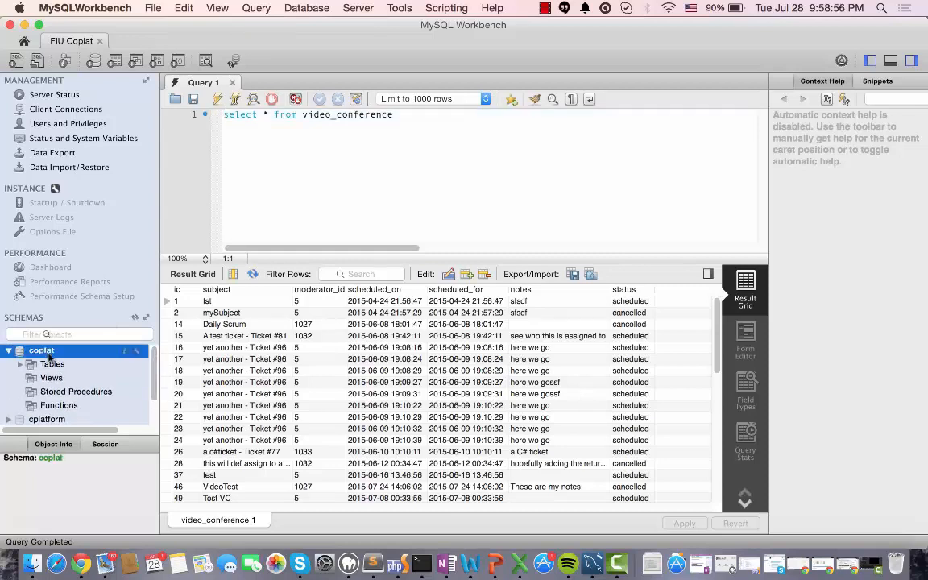
{"action": "left_click", "coordinate": [53, 154]}
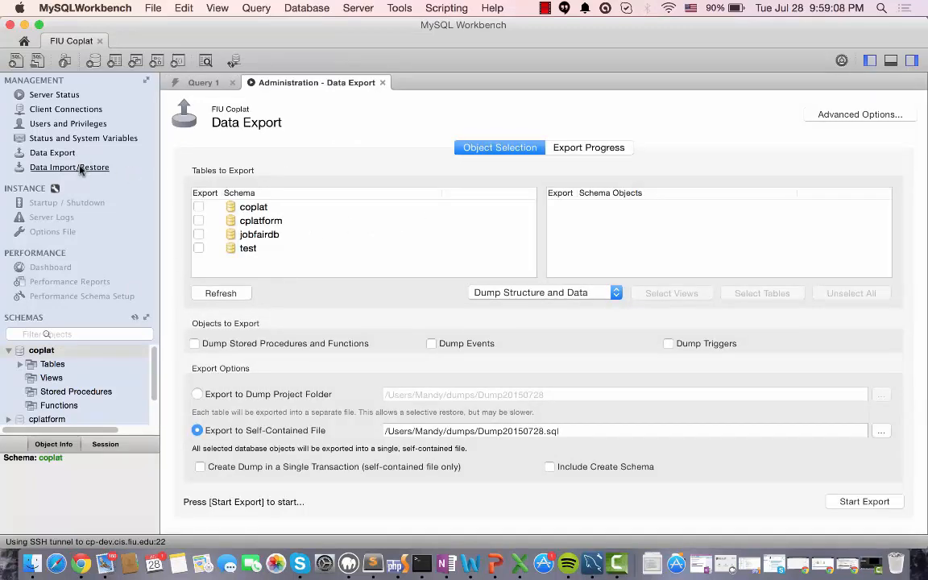
{"action": "left_click", "coordinate": [81, 169]}
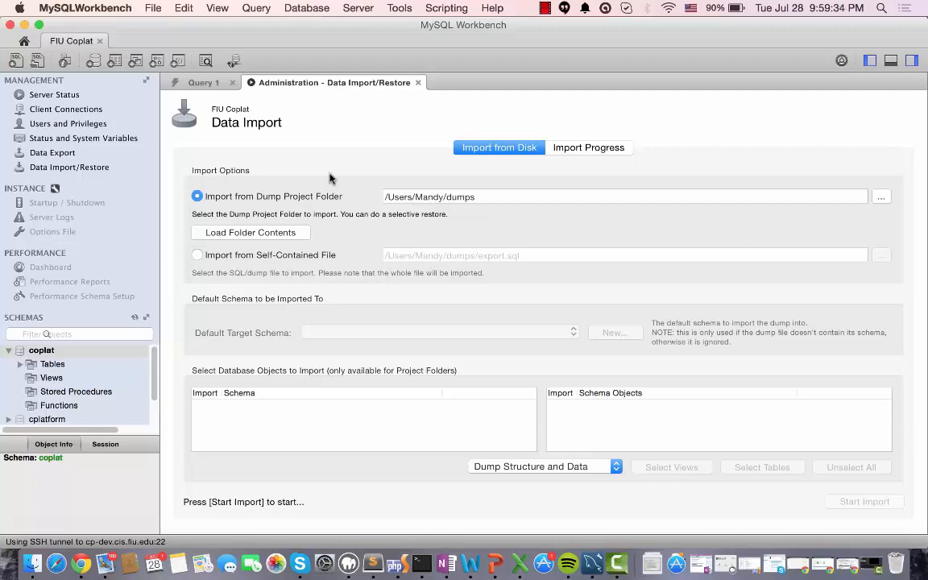
Switch to Chrome, open Google in a new browser page, and search for star uml
{"action": "key", "text": "ctrl+Right"}
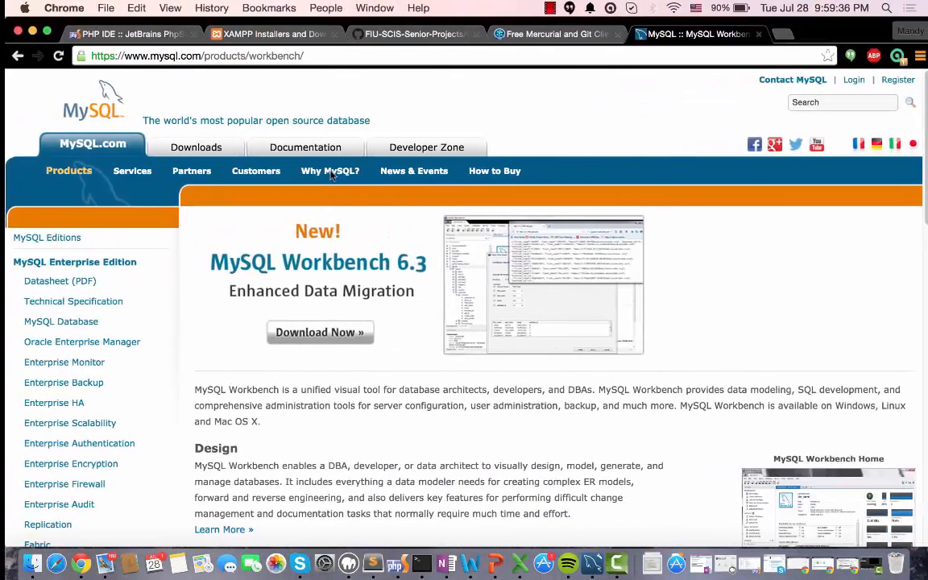
{"action": "key", "text": "super+t"}
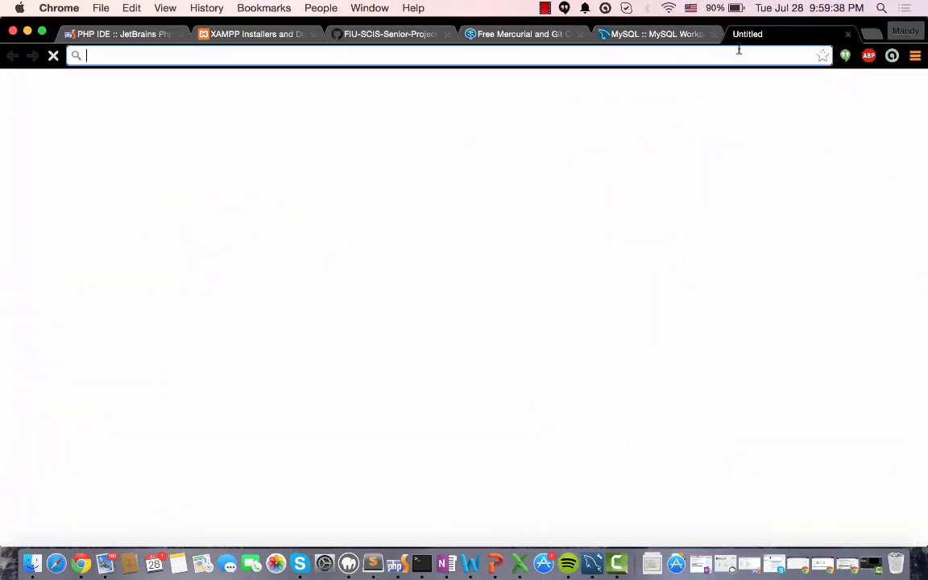
{"action": "type", "text": "google.com"}
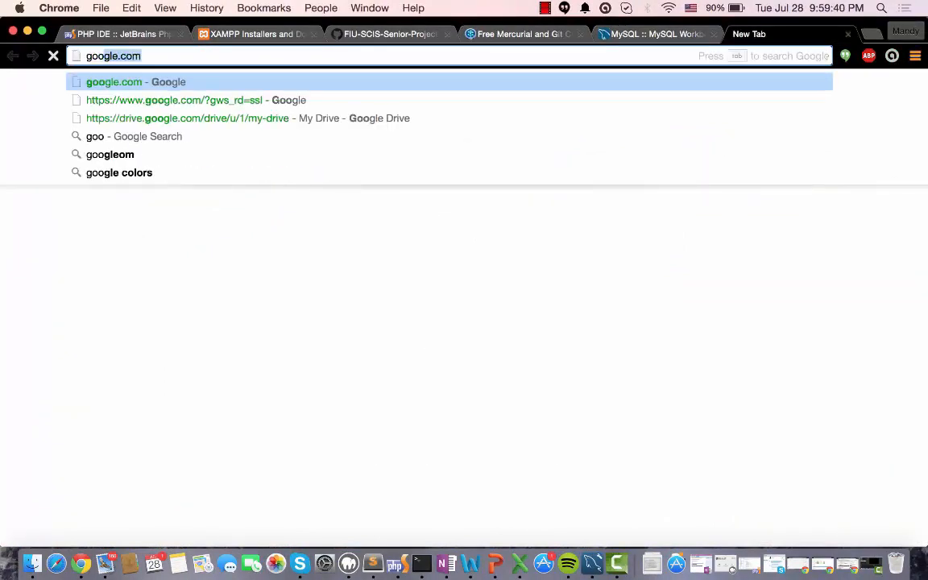
{"action": "key", "text": "Return"}
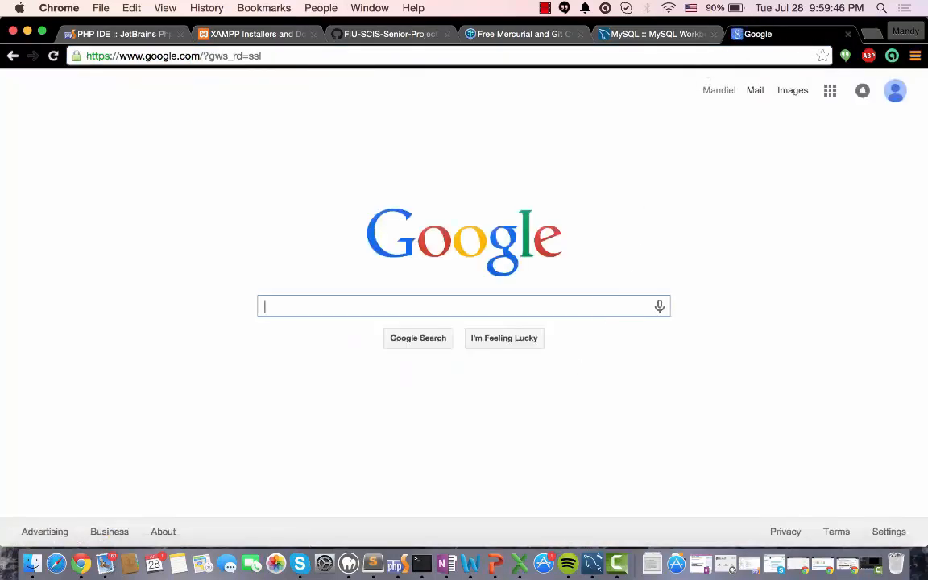
{"action": "type", "text": "star uml"}
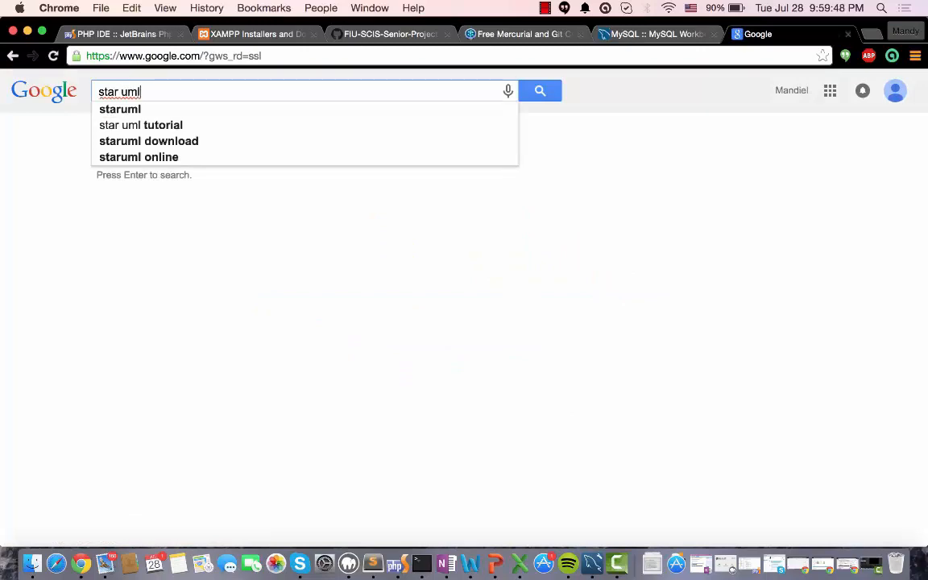
{"action": "key", "text": "Return"}
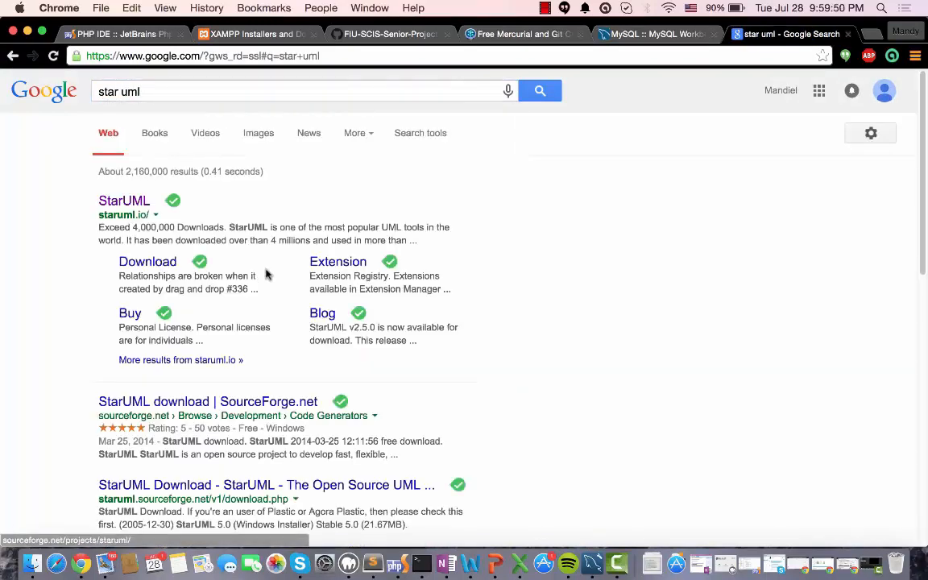
Open the StarUML website from the search results and look over the home page's screenshot of the modeling interface
{"action": "left_click", "coordinate": [135, 210]}
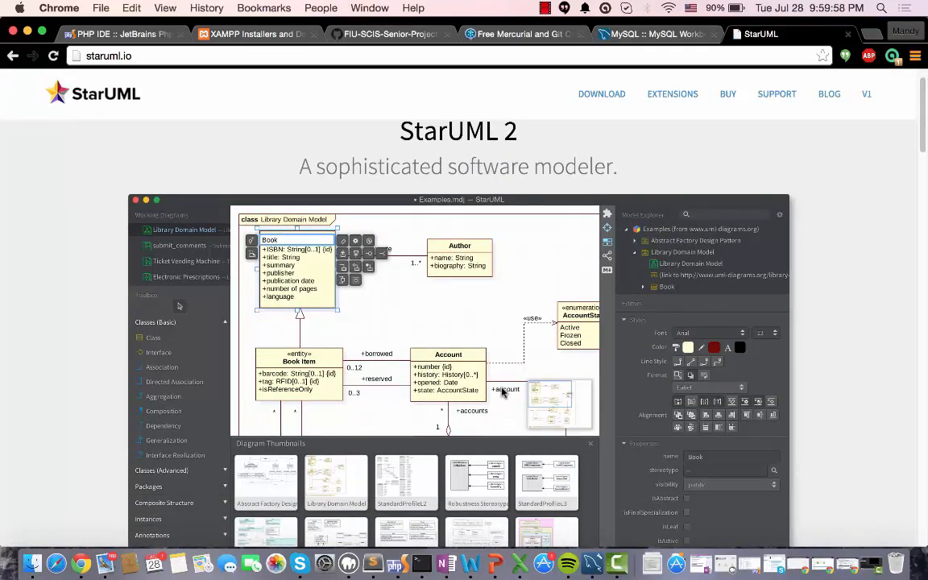
{"action": "scroll", "coordinate": [498, 395], "scroll_direction": "down", "scroll_amount": 4}
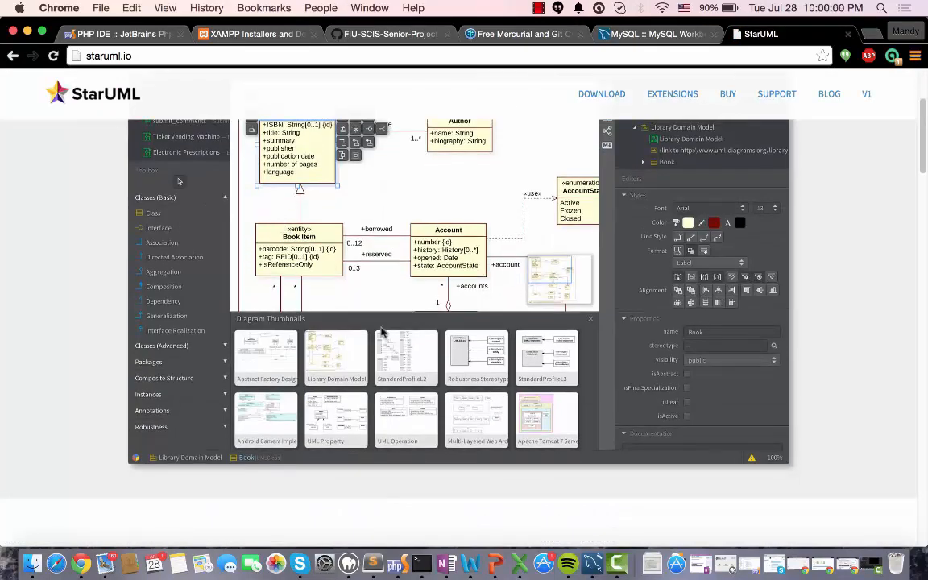
{"action": "scroll", "coordinate": [352, 279], "scroll_direction": "up", "scroll_amount": 1}
{"action": "scroll", "coordinate": [324, 213], "scroll_direction": "up", "scroll_amount": 2}
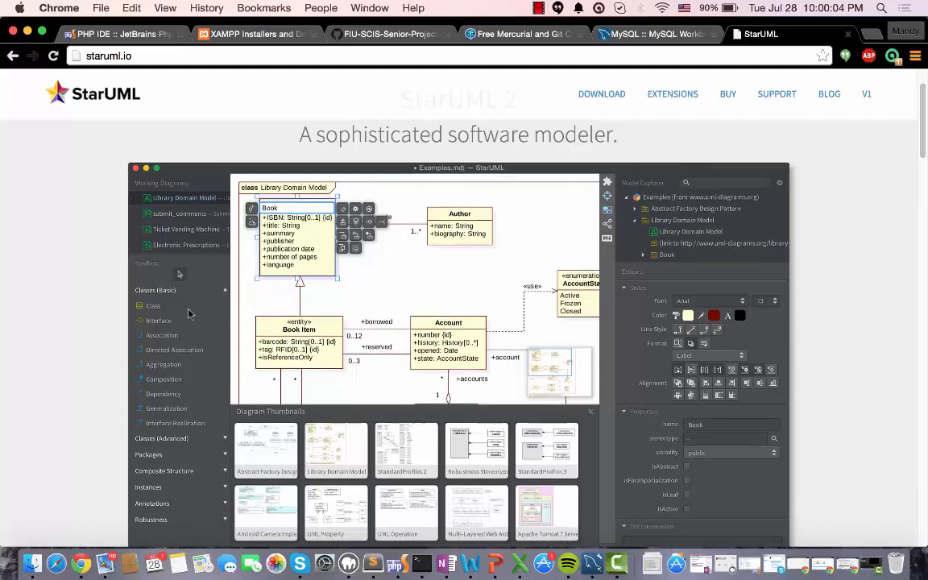
{"action": "scroll", "coordinate": [173, 292], "scroll_direction": "down", "scroll_amount": 3}
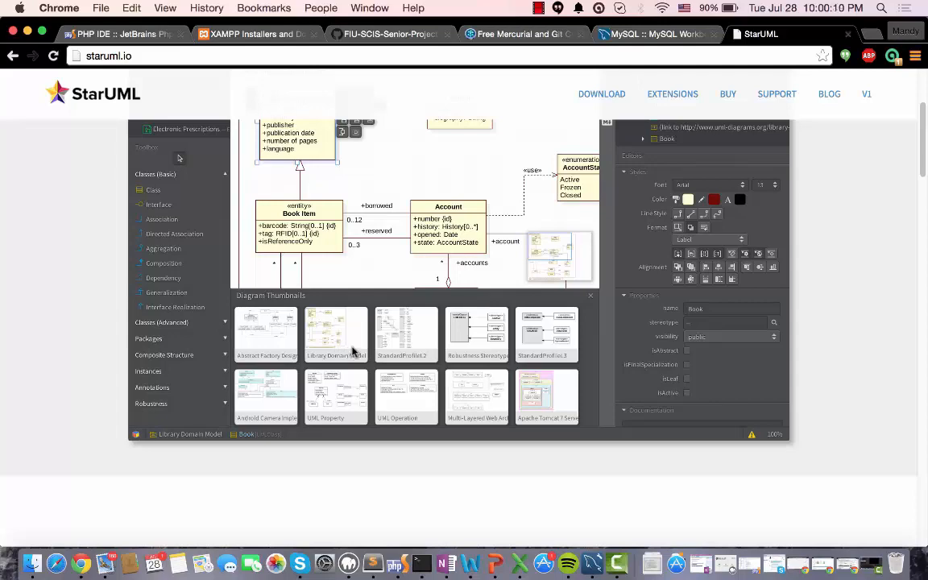
{"action": "scroll", "coordinate": [352, 352], "scroll_direction": "up", "scroll_amount": 5}
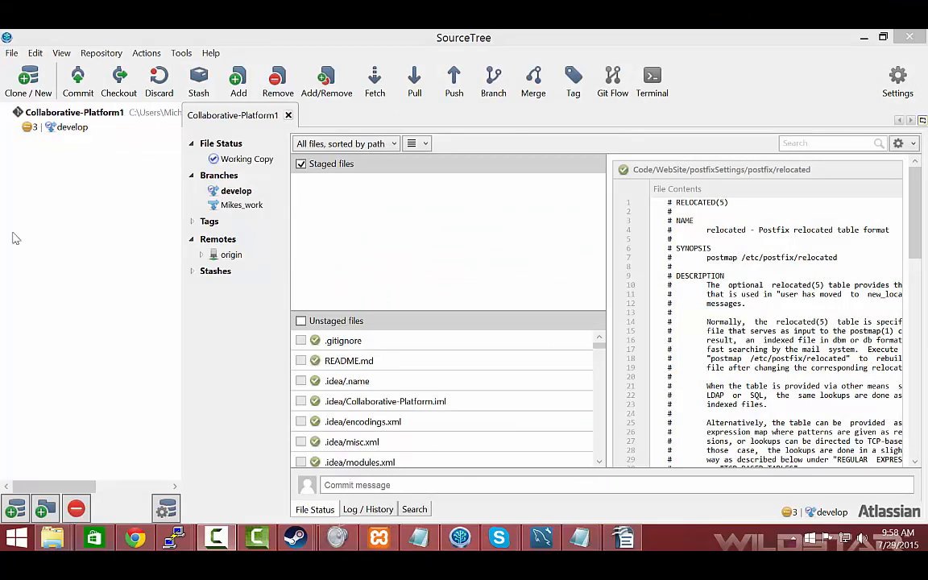
In SourceTree, clone Collaborative-Platform from the hosted GitHub repositories into a Collaborative-Platform folder under Documents
{"action": "left_click", "coordinate": [30, 84]}
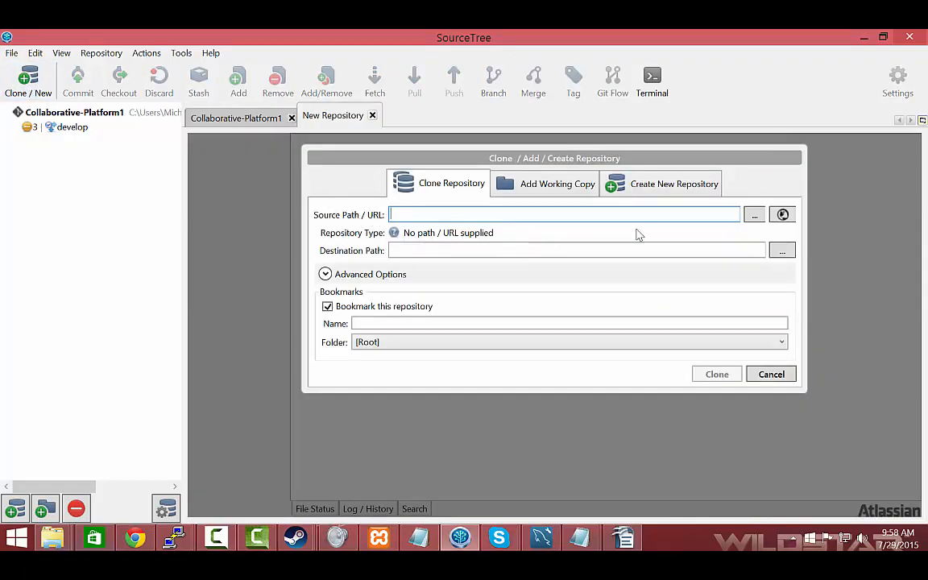
{"action": "left_click", "coordinate": [782, 216]}
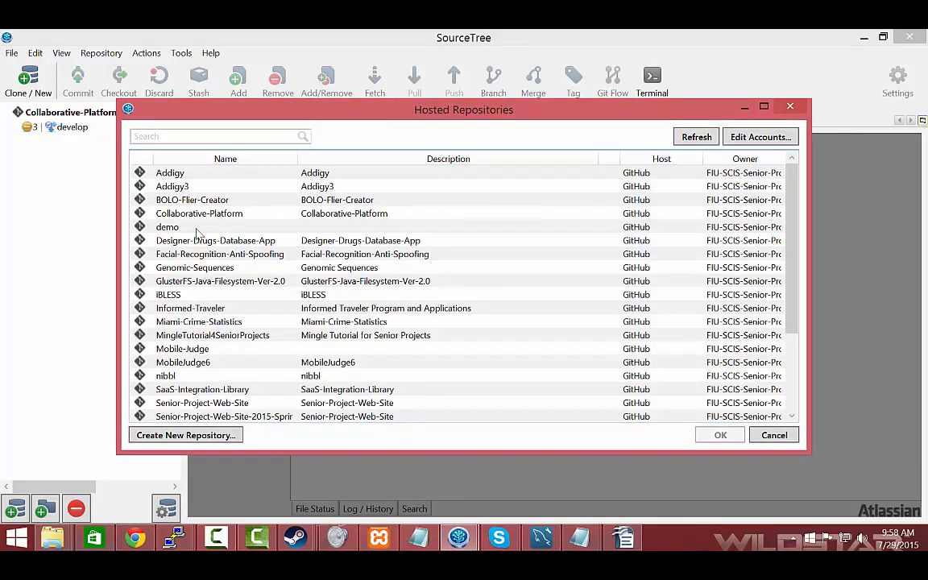
{"action": "left_click", "coordinate": [180, 211]}
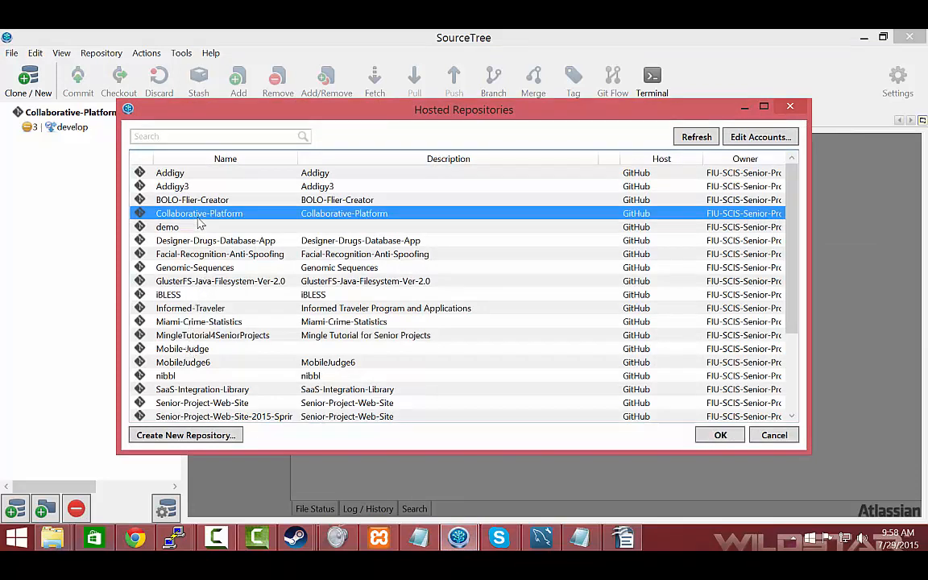
{"action": "left_click", "coordinate": [718, 436]}
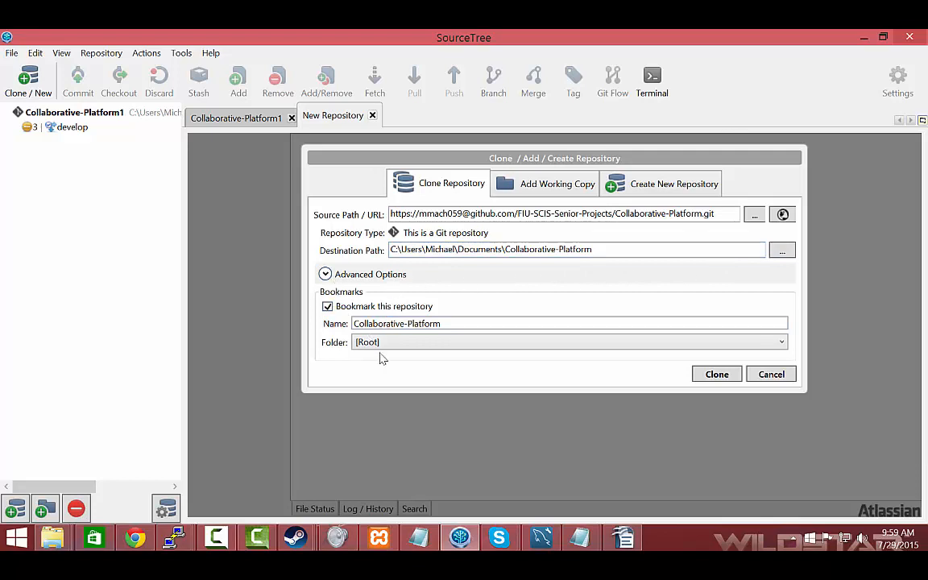
{"action": "left_click", "coordinate": [717, 375]}
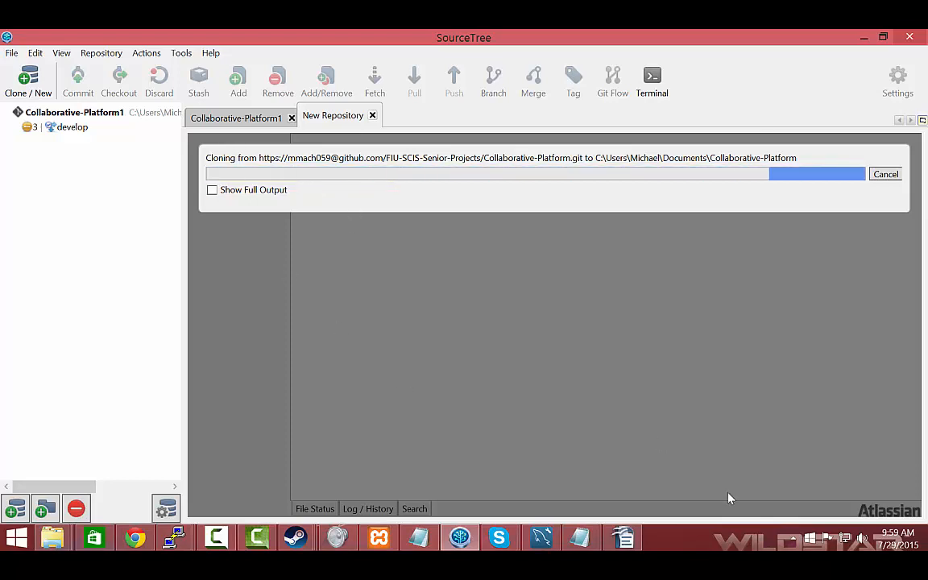
{"action": "left_click", "coordinate": [219, 535]}
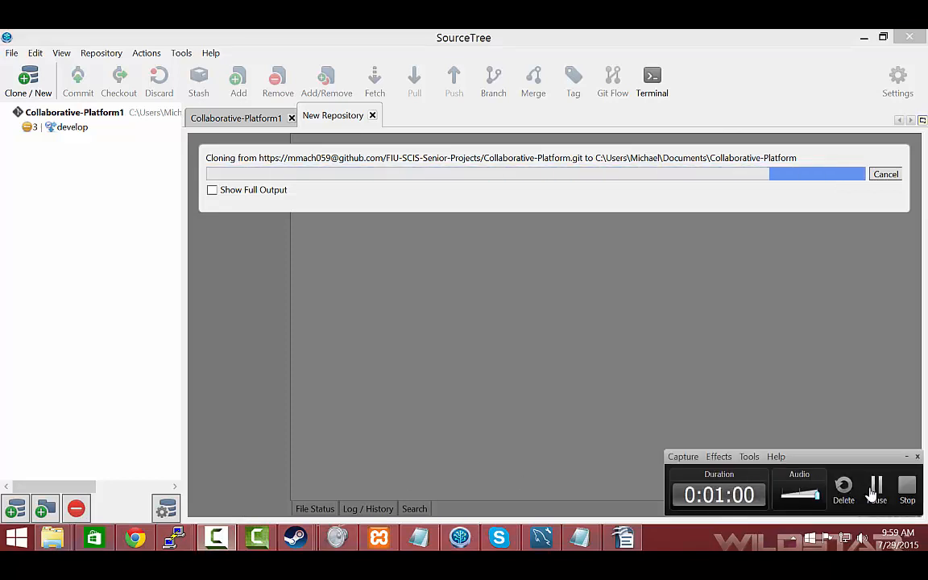
{"action": "left_click", "coordinate": [876, 489]}
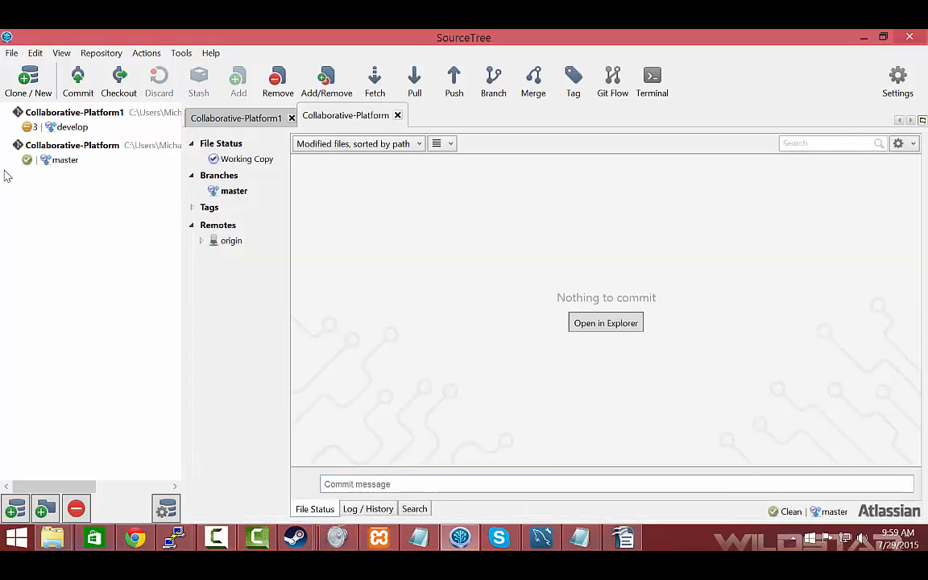
Select the newly cloned Collaborative-Platform repository and browse the commit history from its master branch
{"action": "left_click", "coordinate": [38, 160]}
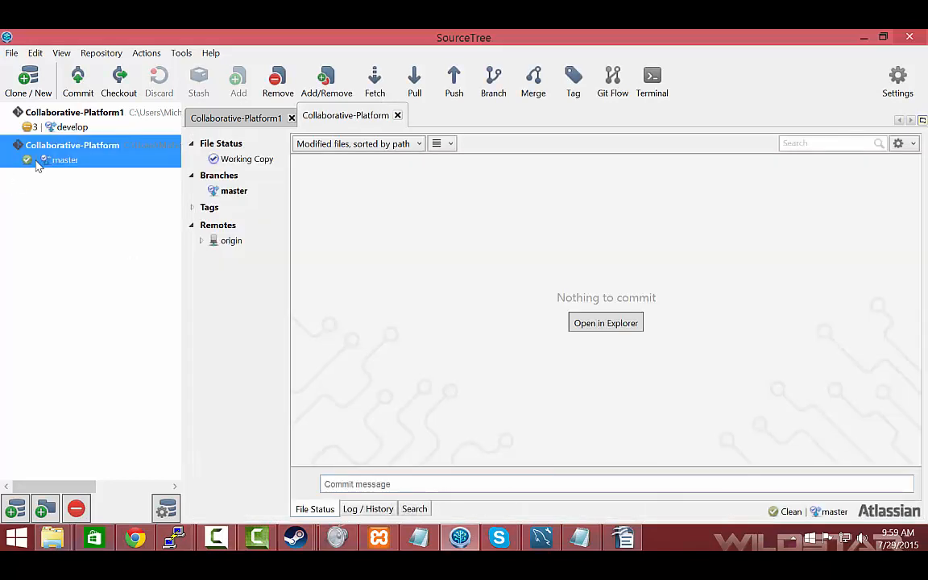
{"action": "left_click", "coordinate": [211, 188]}
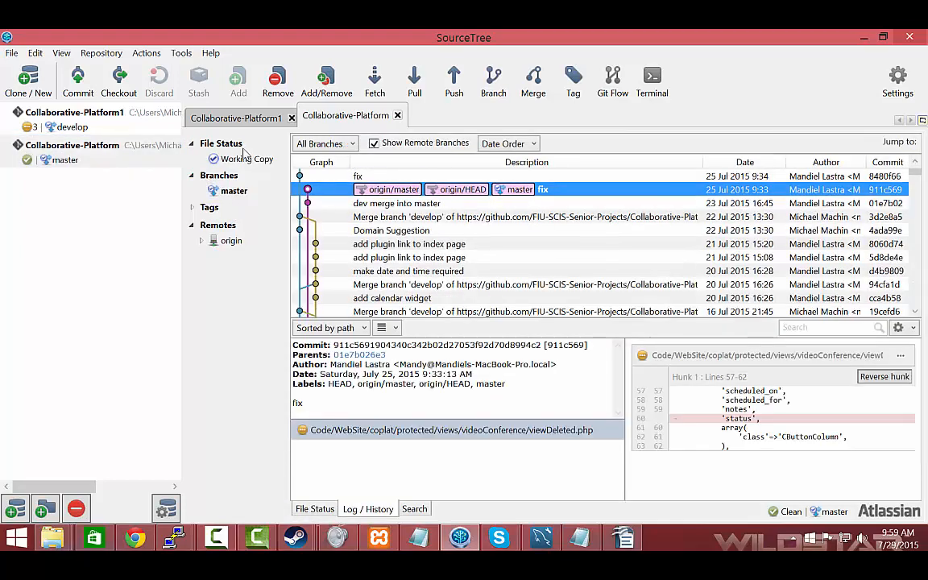
{"action": "scroll", "coordinate": [391, 259], "scroll_direction": "up", "scroll_amount": 1}
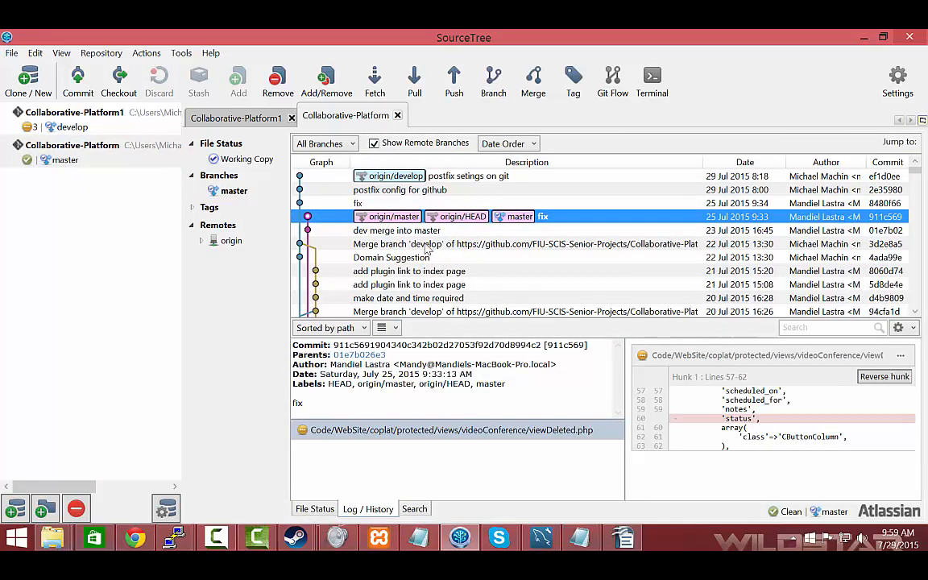
{"action": "scroll", "coordinate": [405, 211], "scroll_direction": "down", "scroll_amount": 8}
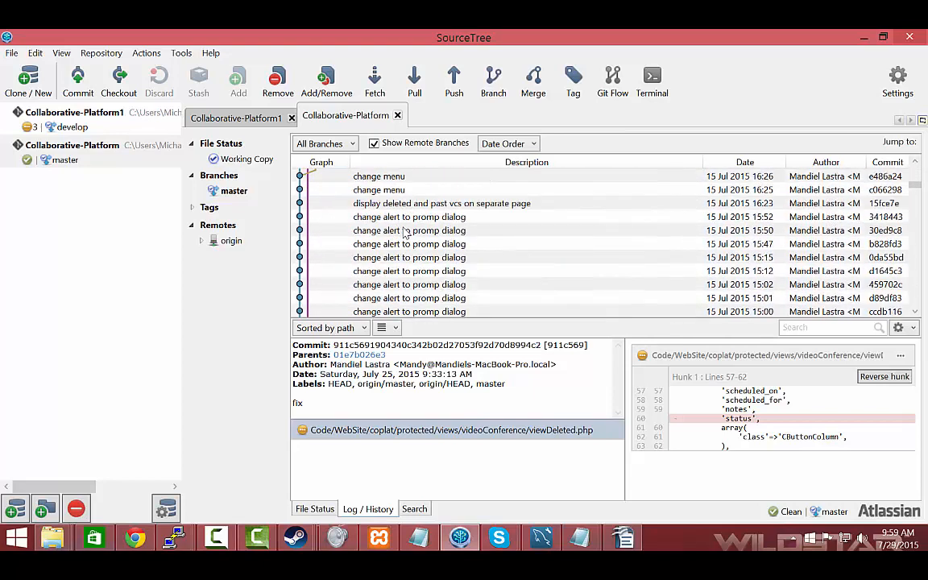
Return to the newest commits in the Collaborative-Platform history and collapse the repository's Branches group
{"action": "scroll", "coordinate": [405, 232], "scroll_direction": "up", "scroll_amount": 5}
{"action": "scroll", "coordinate": [406, 232], "scroll_direction": "up", "scroll_amount": 5}
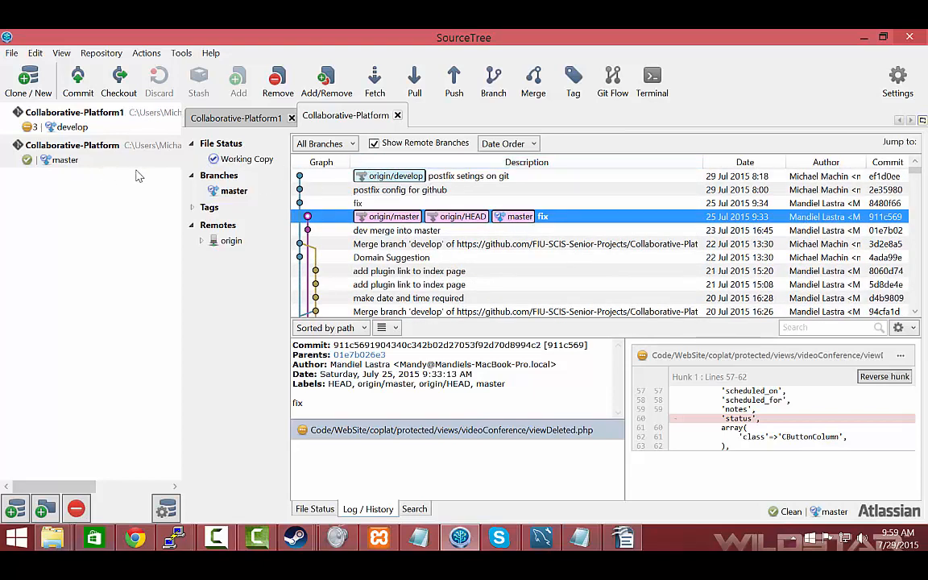
{"action": "left_click", "coordinate": [212, 189]}
{"action": "double_click", "coordinate": [207, 175]}
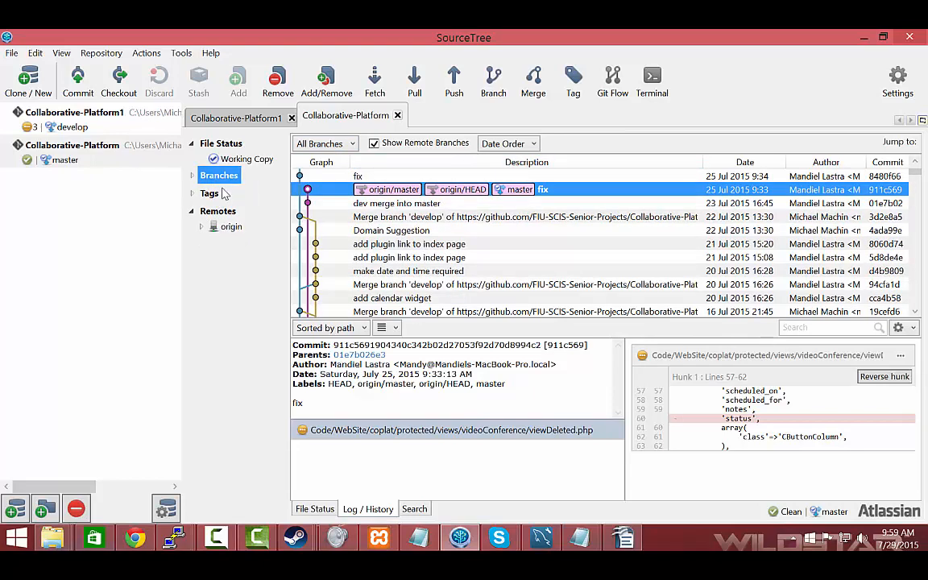
Look at the Collaborative-Platform1 repository, return to Collaborative-Platform, and open its commit view
{"action": "double_click", "coordinate": [84, 113]}
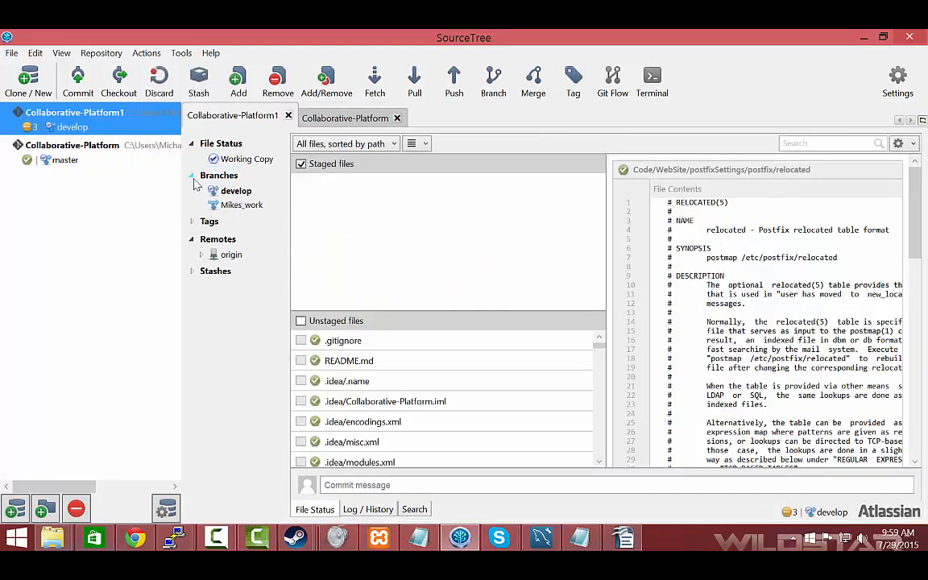
{"action": "double_click", "coordinate": [72, 145]}
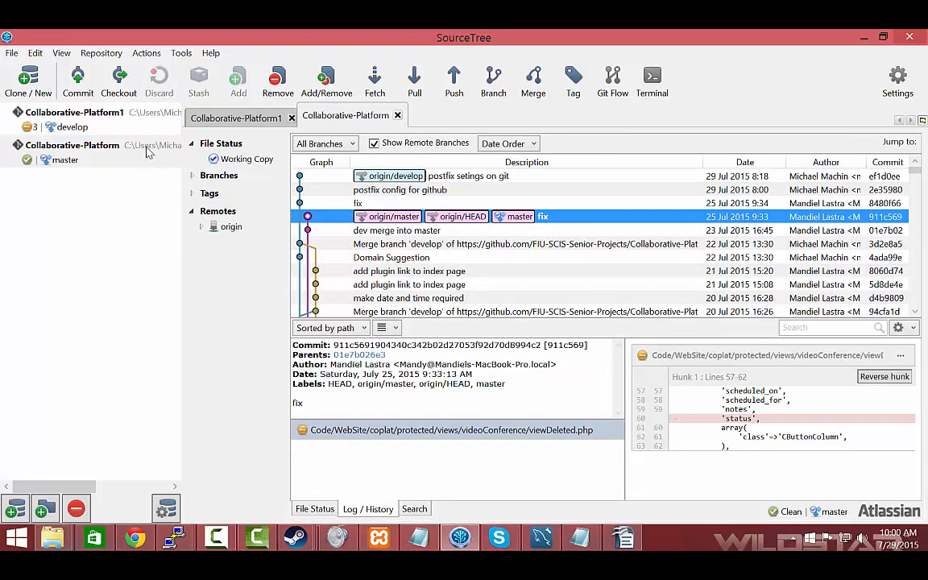
{"action": "left_click", "coordinate": [137, 131]}
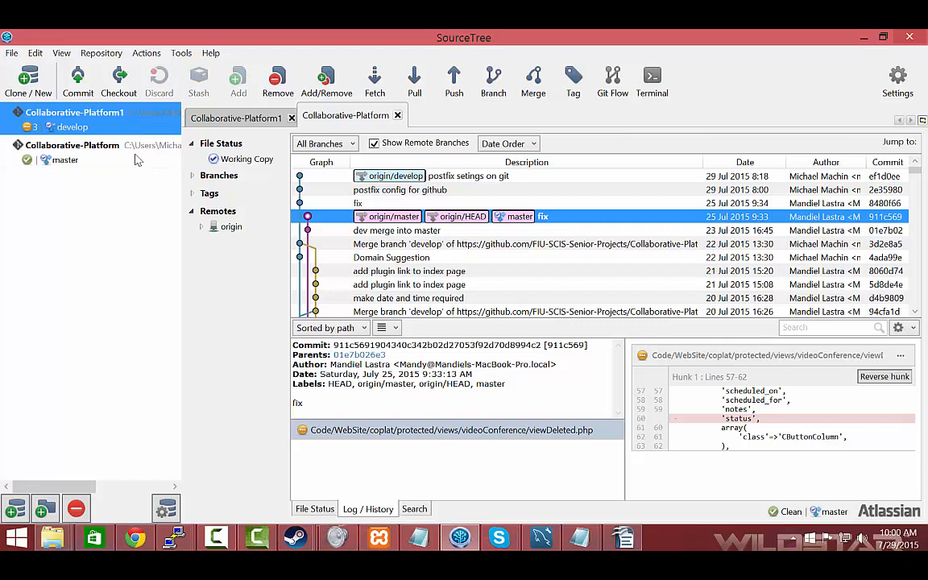
{"action": "left_click", "coordinate": [112, 150]}
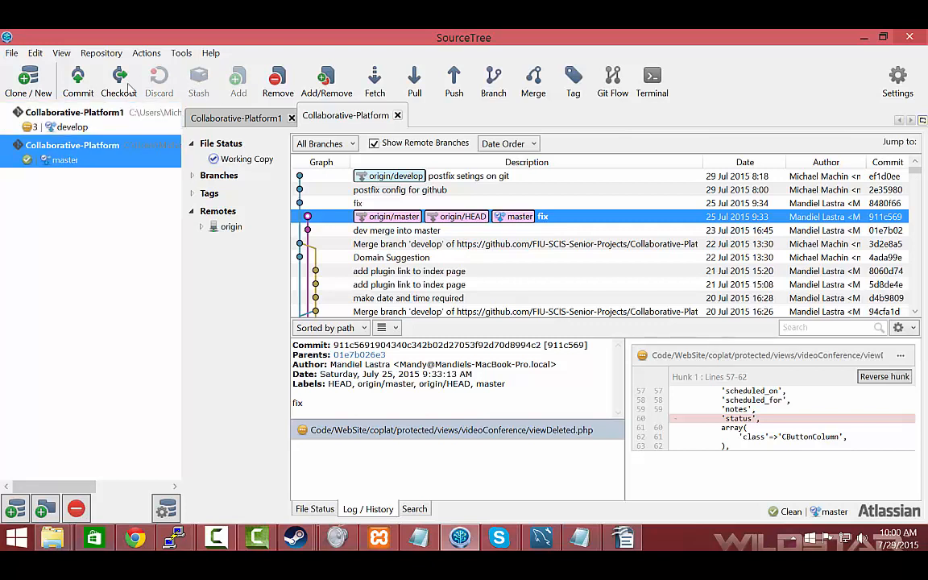
{"action": "left_click", "coordinate": [79, 92]}
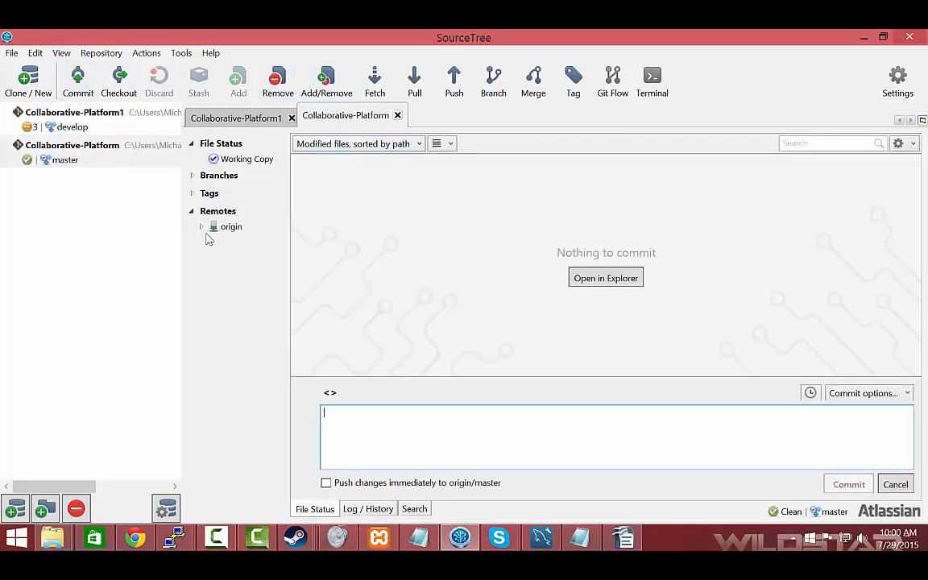
Open Collaborative-Platform1, show only its pending files, and browse the unstaged files
{"action": "left_click", "coordinate": [64, 115]}
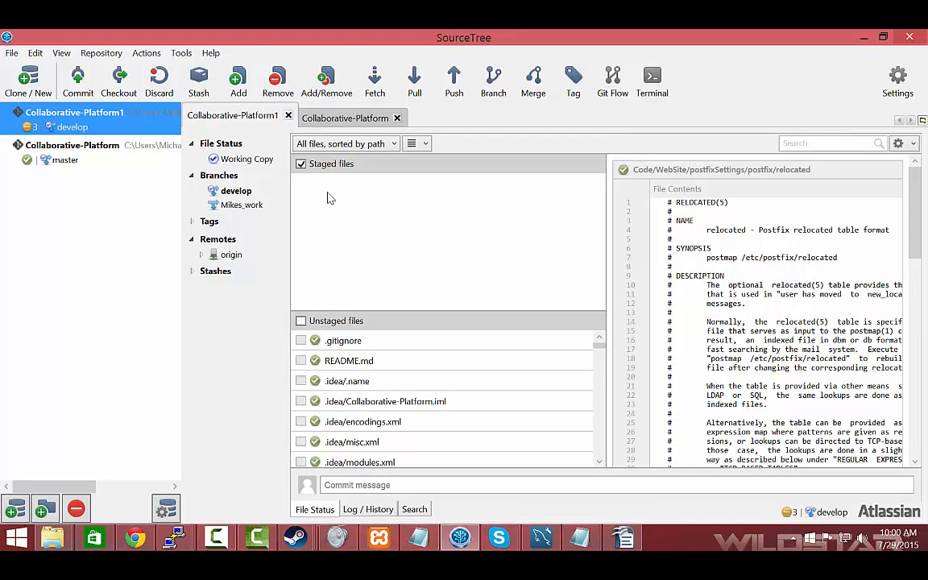
{"action": "left_click", "coordinate": [315, 143]}
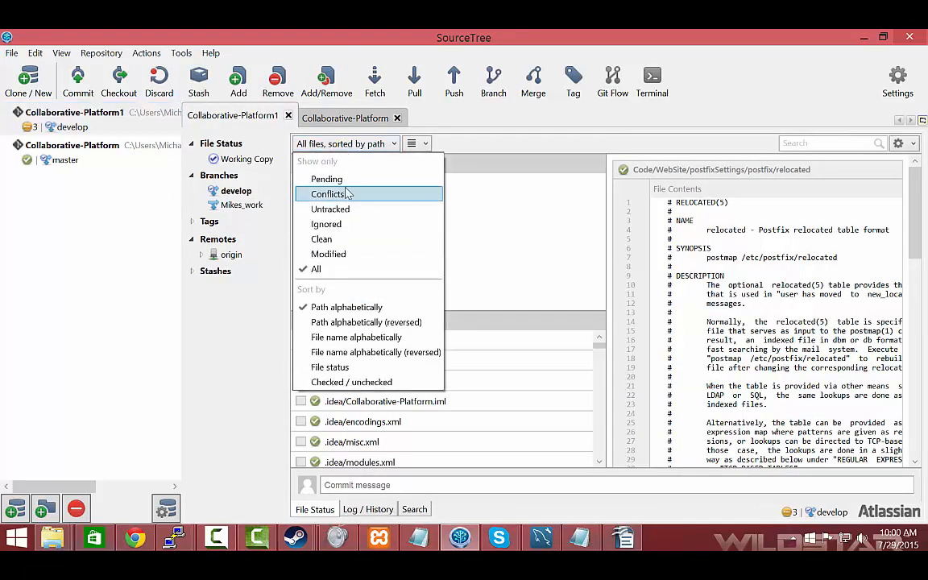
{"action": "left_click", "coordinate": [344, 182]}
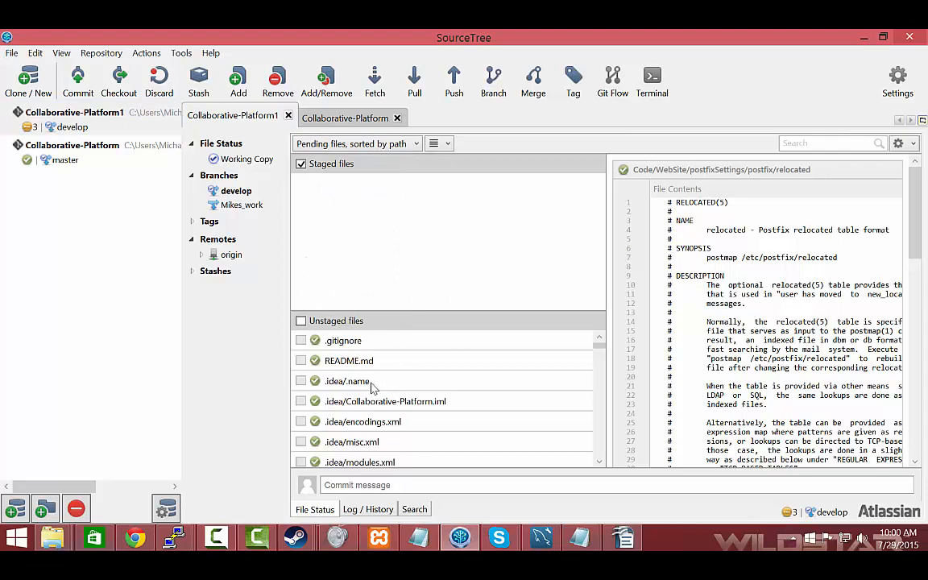
{"action": "scroll", "coordinate": [326, 376], "scroll_direction": "down", "scroll_amount": 2}
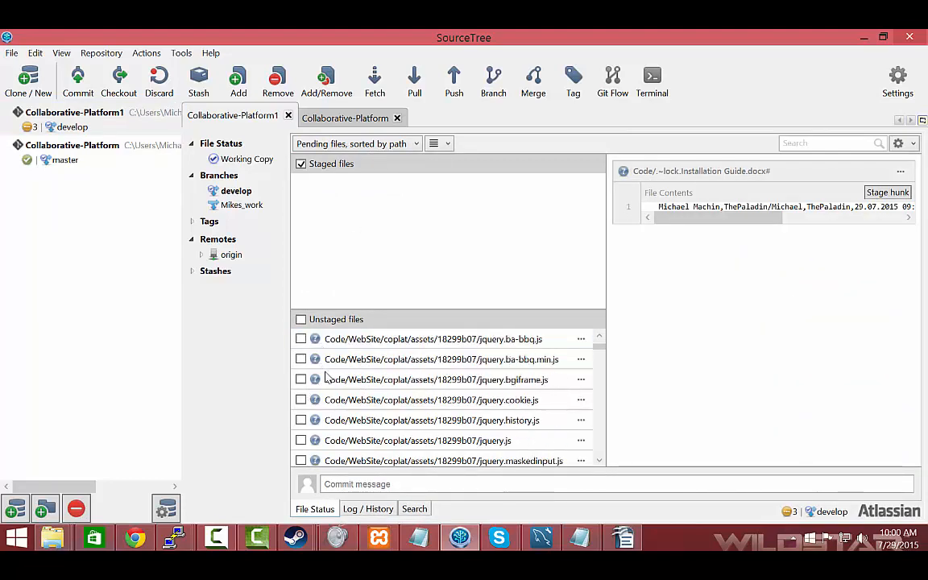
{"action": "scroll", "coordinate": [328, 378], "scroll_direction": "down", "scroll_amount": 3}
{"action": "scroll", "coordinate": [328, 378], "scroll_direction": "up", "scroll_amount": 4}
Filter the Collaborative-Platform1 file status to modified files and open the commit message for entry
{"action": "left_click", "coordinate": [339, 143]}
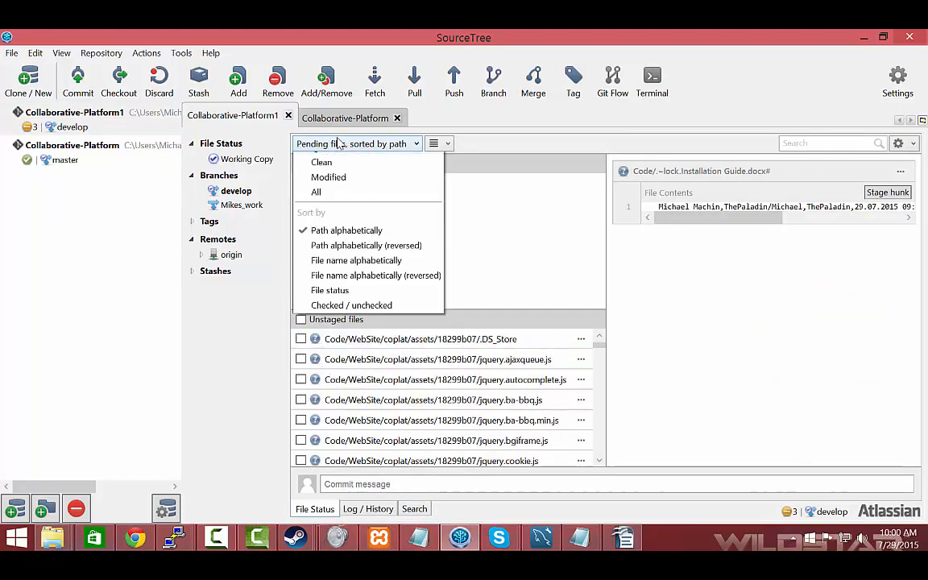
{"action": "left_click", "coordinate": [328, 256]}
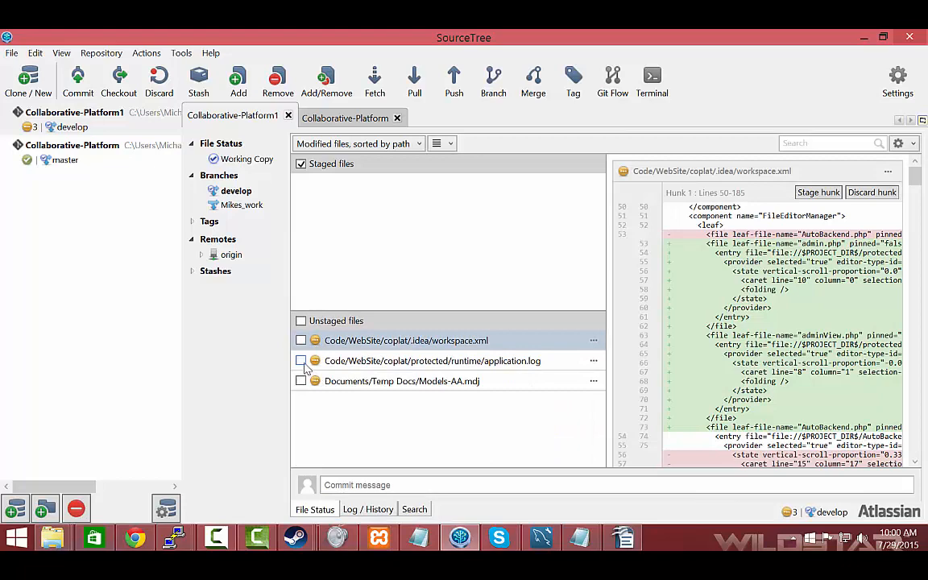
{"action": "left_click", "coordinate": [348, 487]}
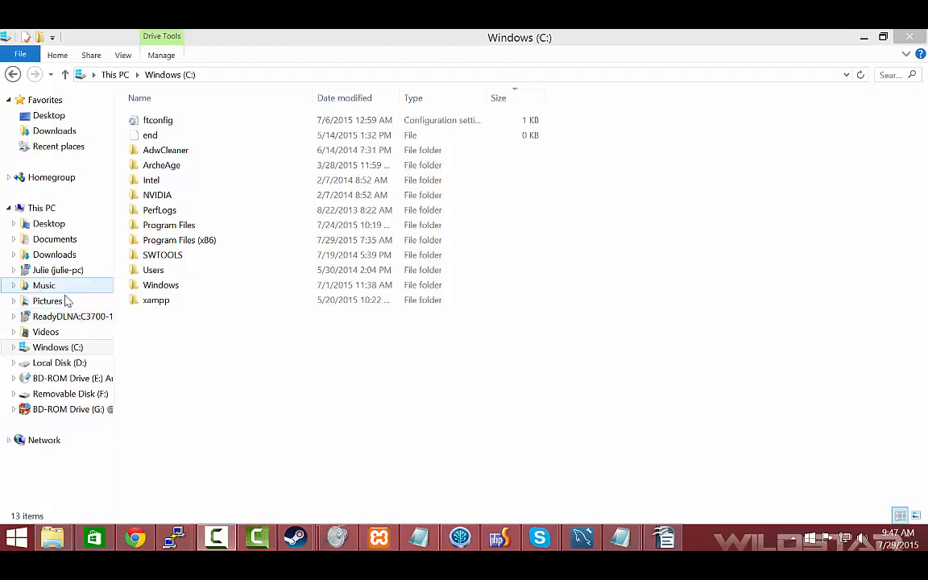
In File Explorer, copy the coplat folder from Documents\Collaborative-Platform1\Code\WebSite
{"action": "left_click", "coordinate": [55, 241]}
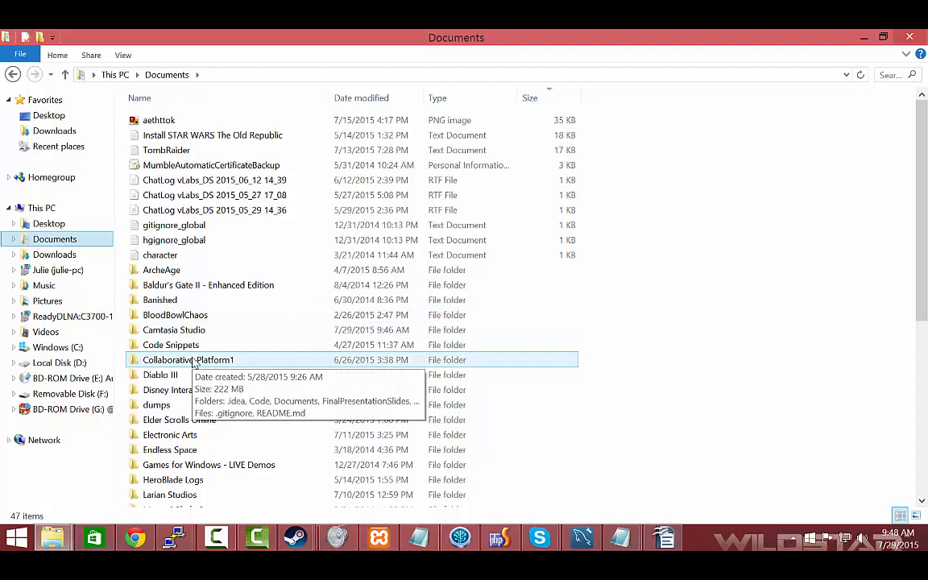
{"action": "double_click", "coordinate": [193, 364]}
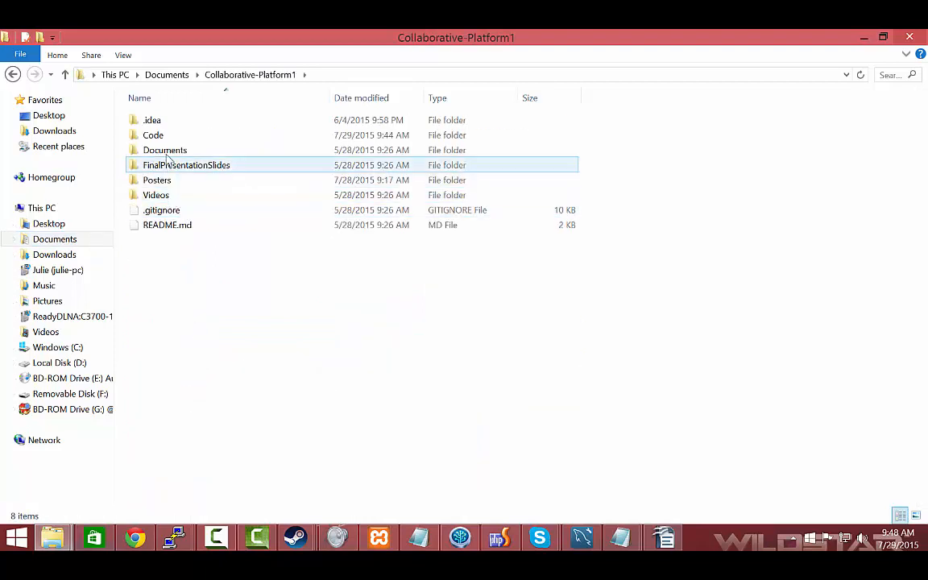
{"action": "double_click", "coordinate": [150, 135]}
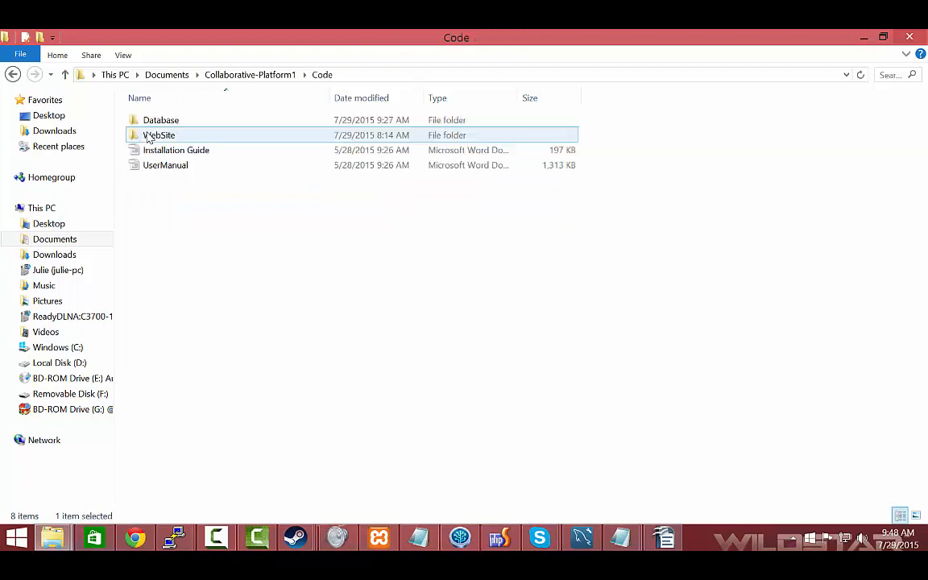
{"action": "double_click", "coordinate": [157, 135]}
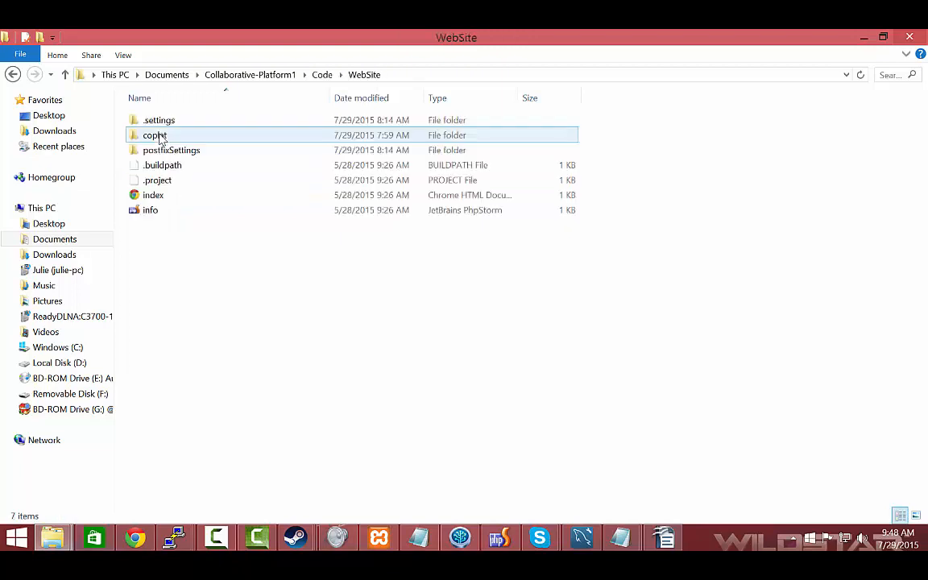
{"action": "left_click", "coordinate": [158, 136]}
{"action": "right_click", "coordinate": [161, 138]}
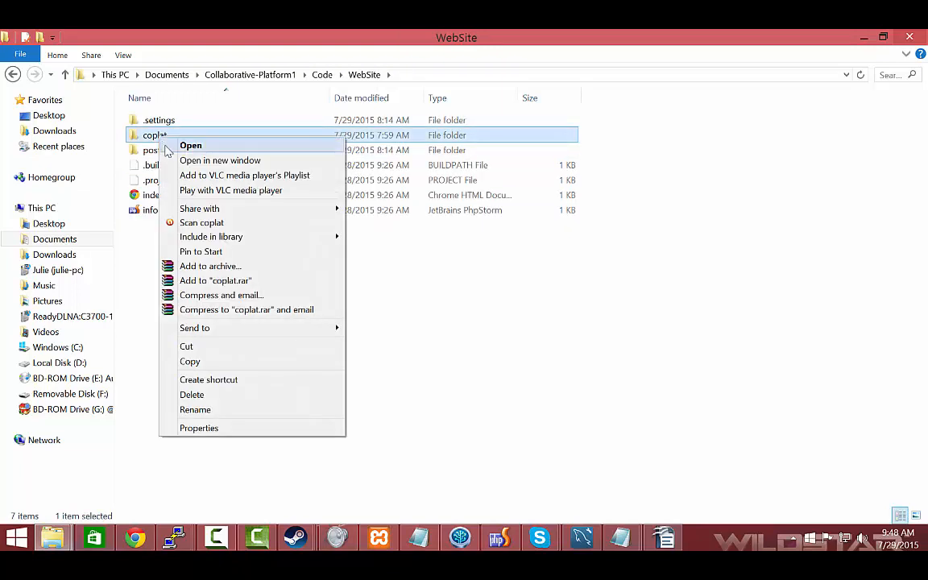
{"action": "left_click", "coordinate": [194, 361]}
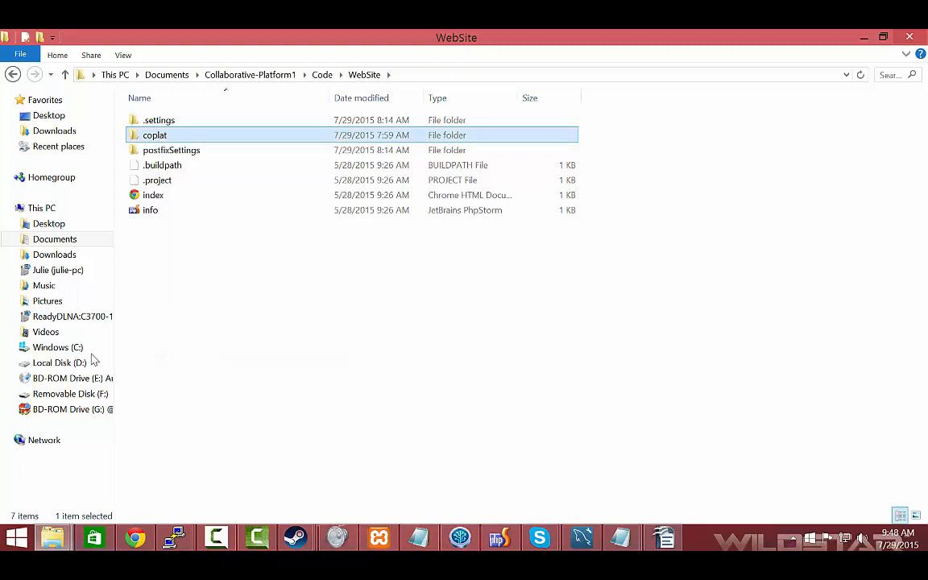
Open the C:\xampp\htdocs folder and show the option for pasting the copied coplat folder, leaving it unused
{"action": "left_click", "coordinate": [47, 350]}
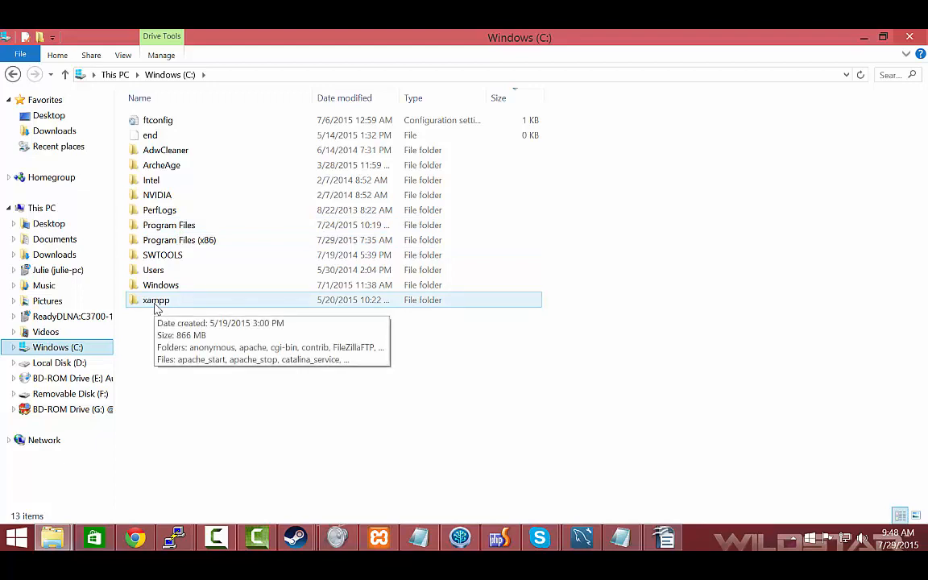
{"action": "double_click", "coordinate": [156, 303]}
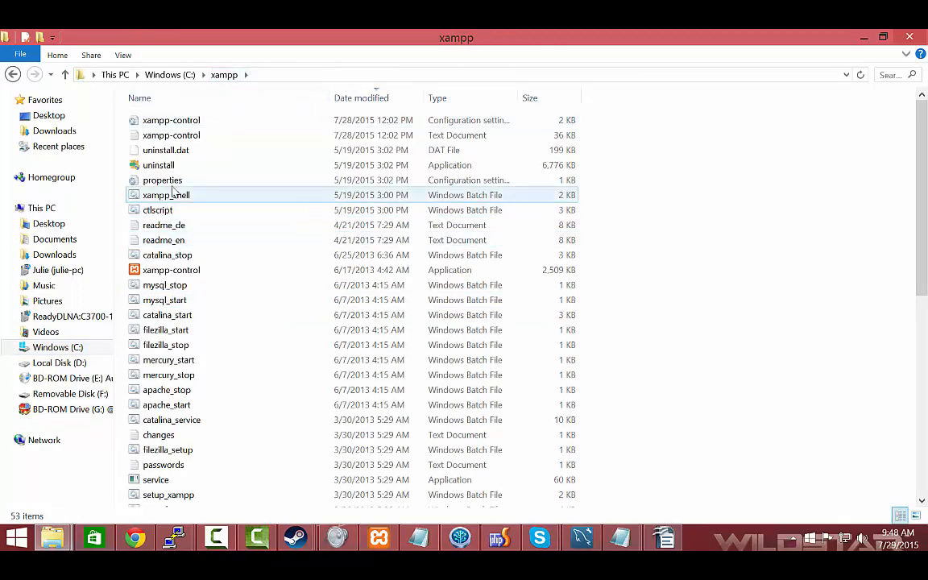
{"action": "scroll", "coordinate": [190, 210], "scroll_direction": "down", "scroll_amount": 6}
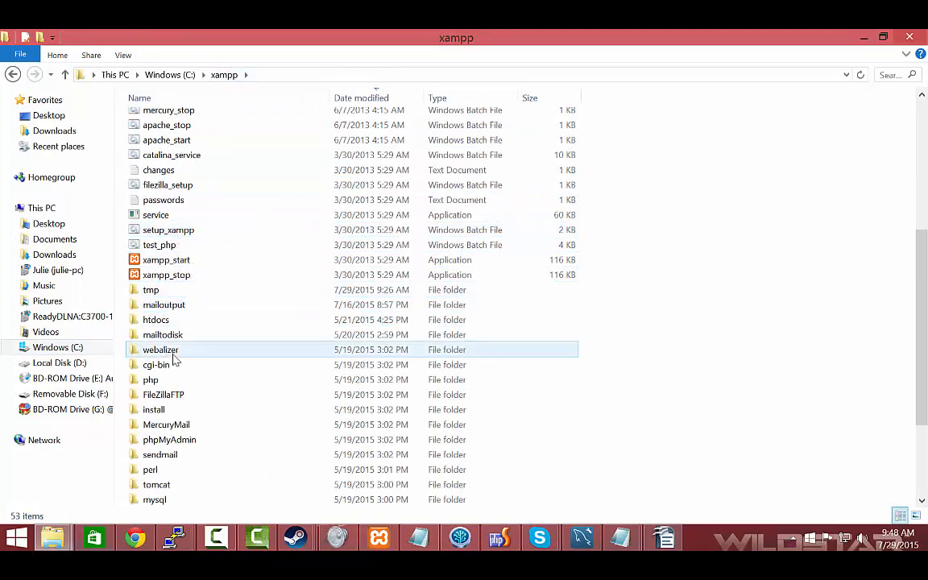
{"action": "double_click", "coordinate": [155, 320]}
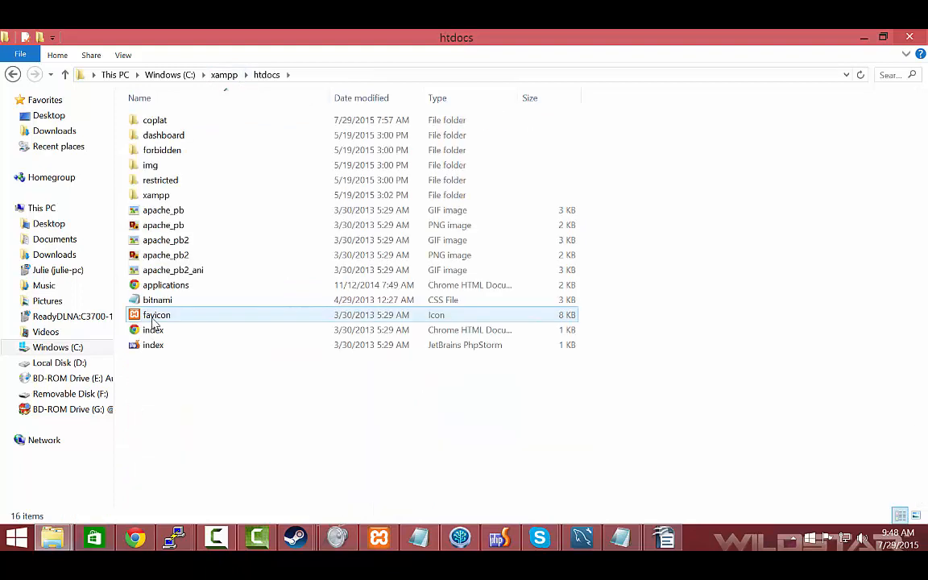
{"action": "left_click", "coordinate": [162, 125]}
{"action": "right_click", "coordinate": [681, 147]}
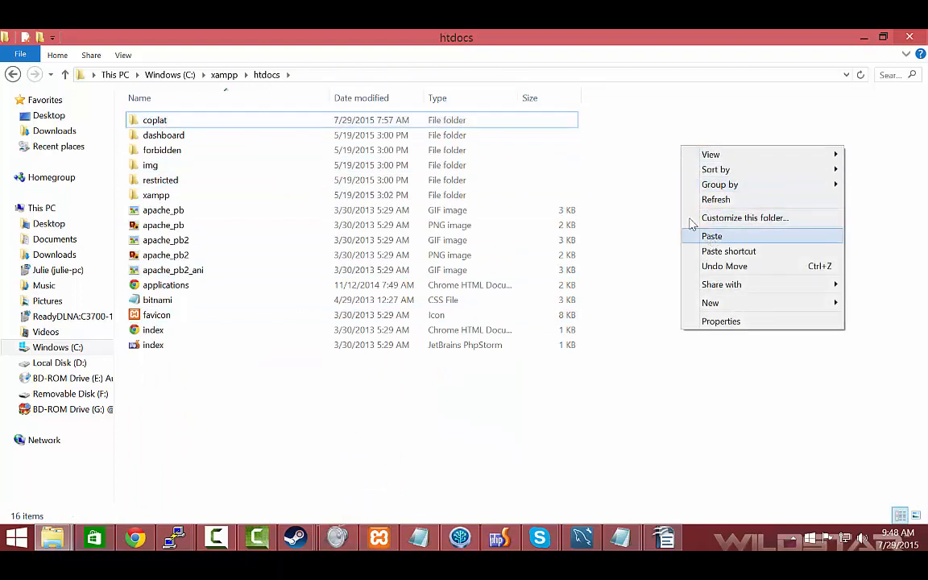
{"action": "left_click", "coordinate": [617, 154]}
Open the existing coplat folder inside htdocs and look through its files and subfolders
{"action": "left_click", "coordinate": [165, 118]}
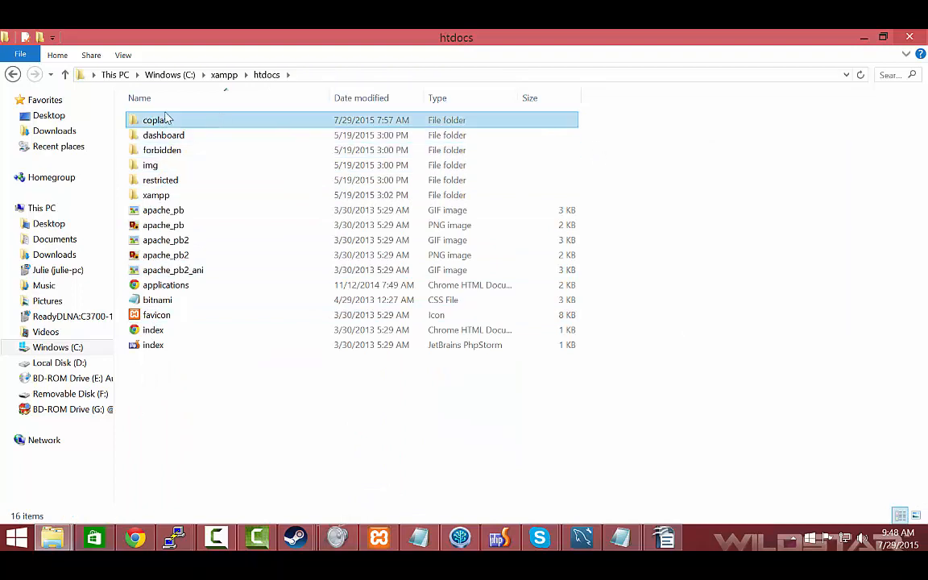
{"action": "double_click", "coordinate": [153, 121]}
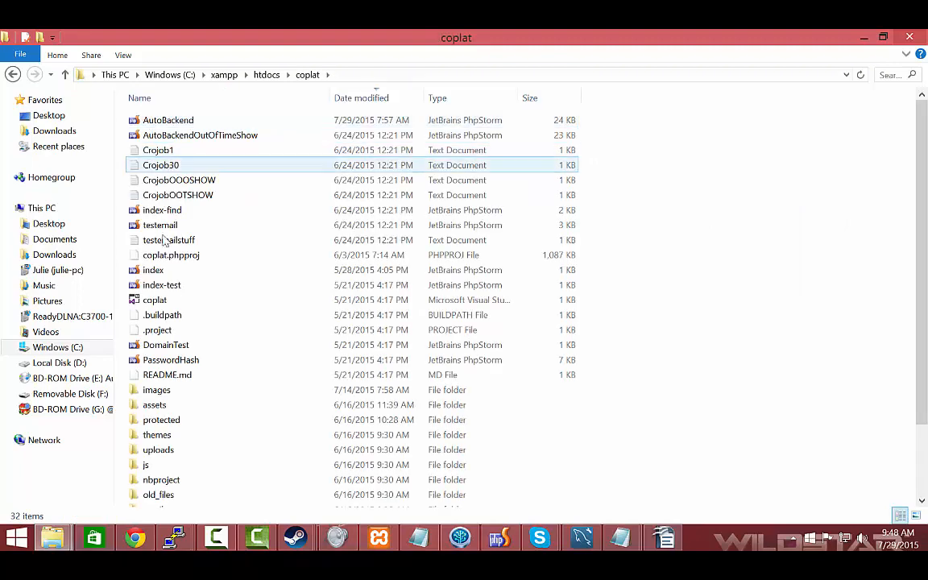
{"action": "scroll", "coordinate": [180, 379], "scroll_direction": "down", "scroll_amount": 1}
{"action": "scroll", "coordinate": [176, 362], "scroll_direction": "down", "scroll_amount": 1}
{"action": "scroll", "coordinate": [182, 242], "scroll_direction": "up", "scroll_amount": 2}
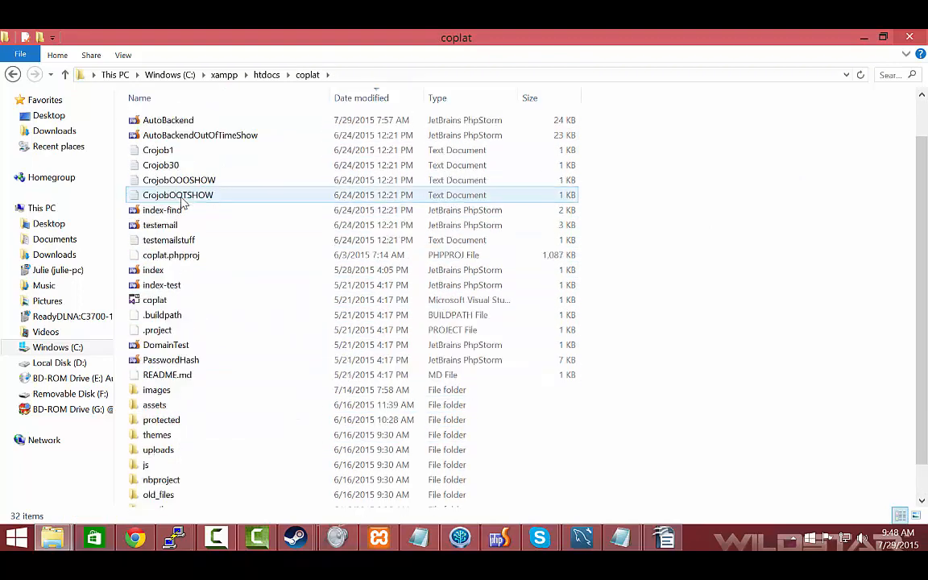
{"action": "scroll", "coordinate": [184, 257], "scroll_direction": "down", "scroll_amount": 2}
{"action": "scroll", "coordinate": [184, 256], "scroll_direction": "up", "scroll_amount": 2}
{"action": "scroll", "coordinate": [182, 363], "scroll_direction": "down", "scroll_amount": 2}
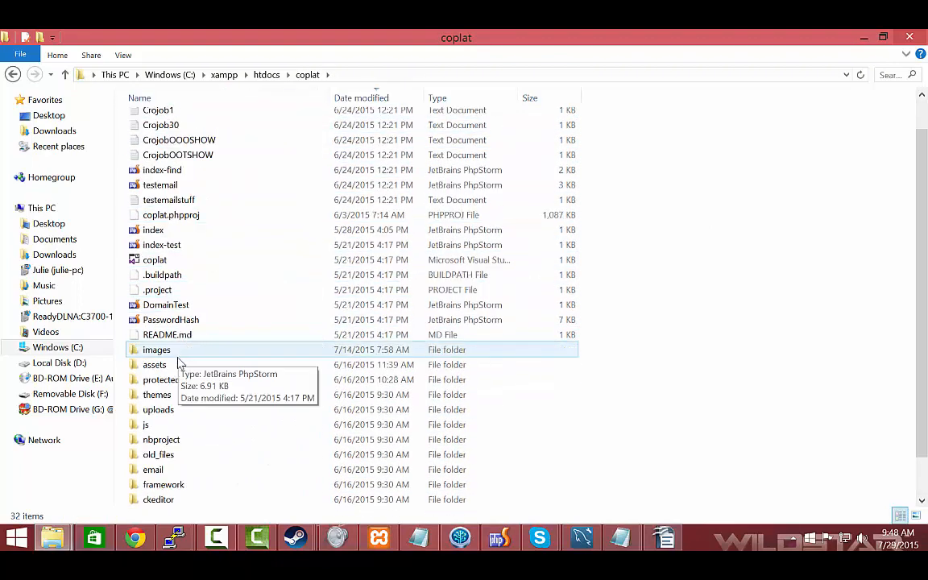
Locate the main configuration file in coplat's protected\config folder and view main.php in PhpStorm
{"action": "left_click", "coordinate": [168, 339]}
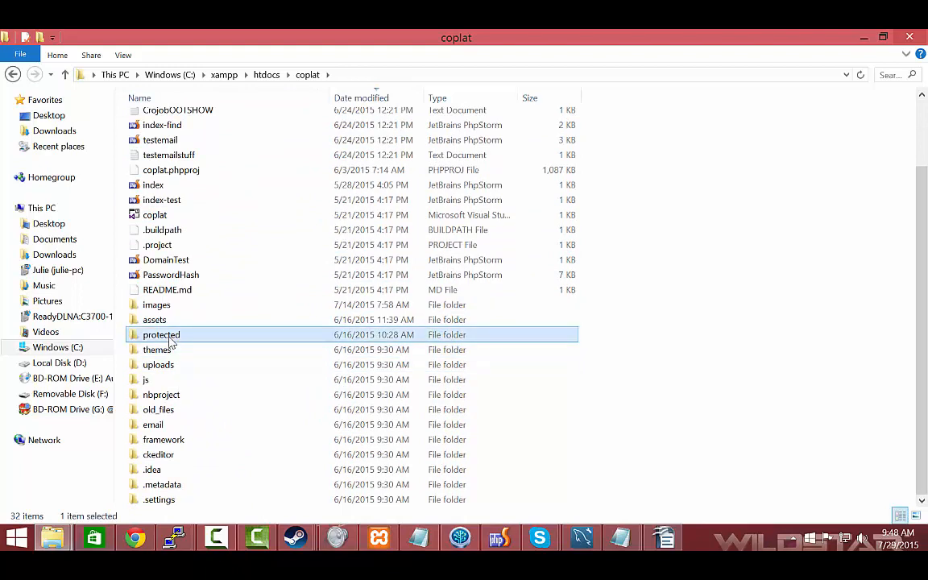
{"action": "double_click", "coordinate": [170, 343]}
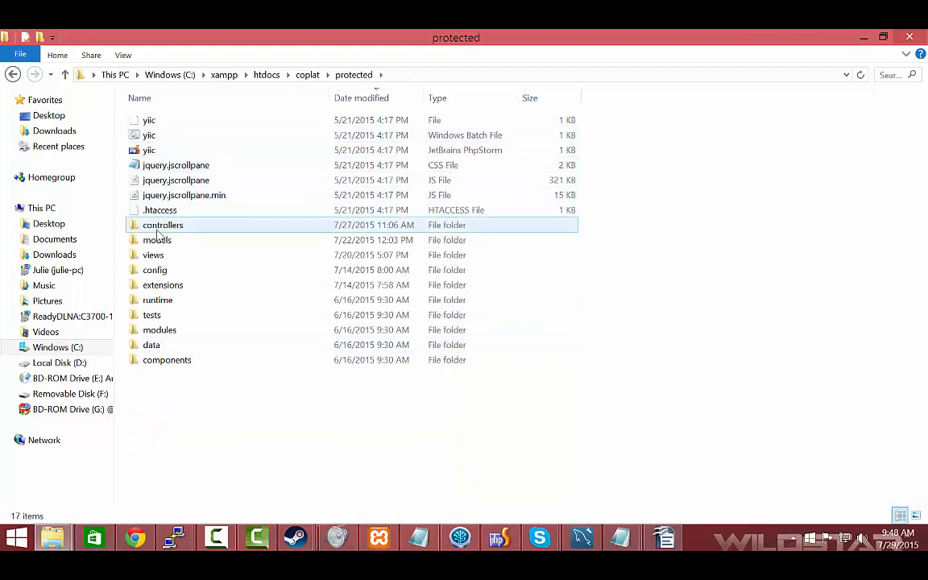
{"action": "double_click", "coordinate": [156, 272]}
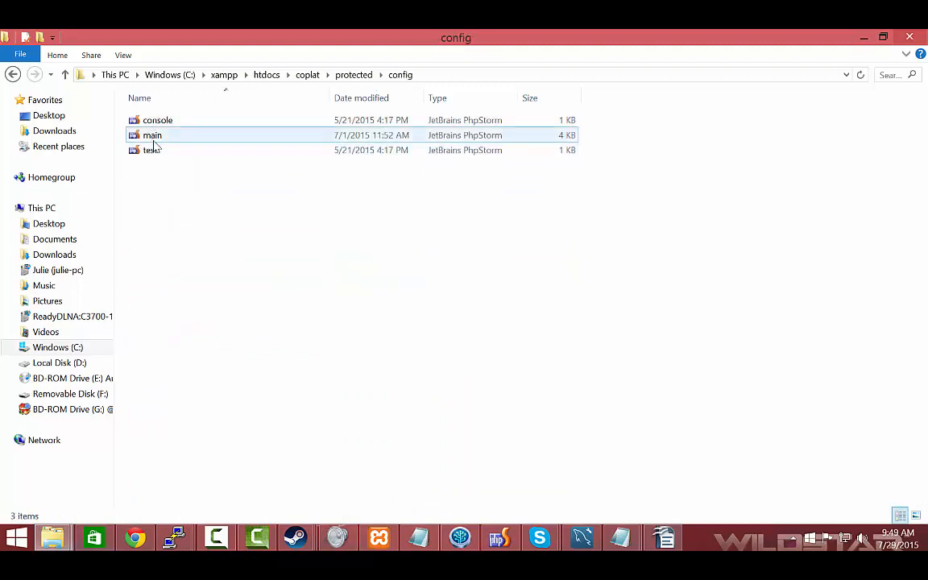
{"action": "left_click", "coordinate": [156, 138]}
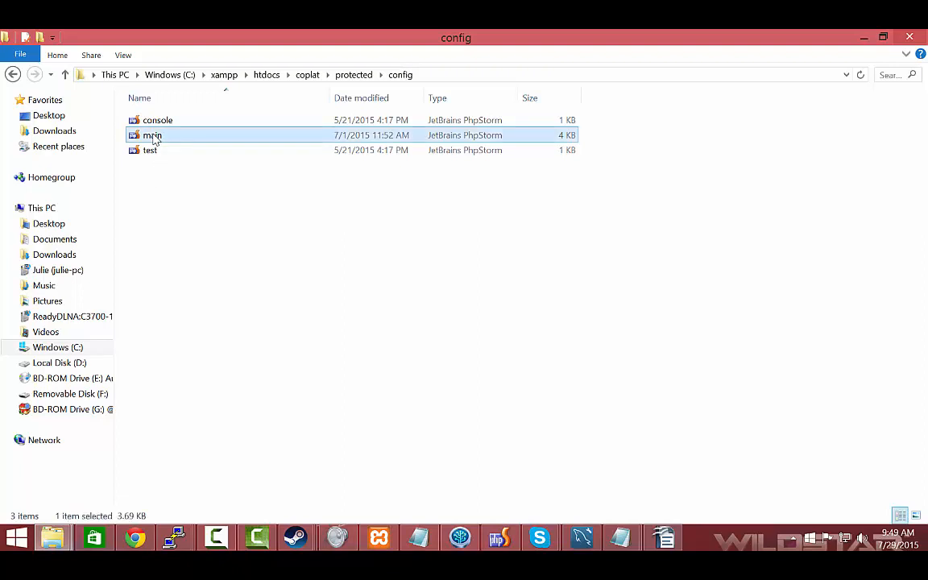
{"action": "left_click", "coordinate": [501, 540]}
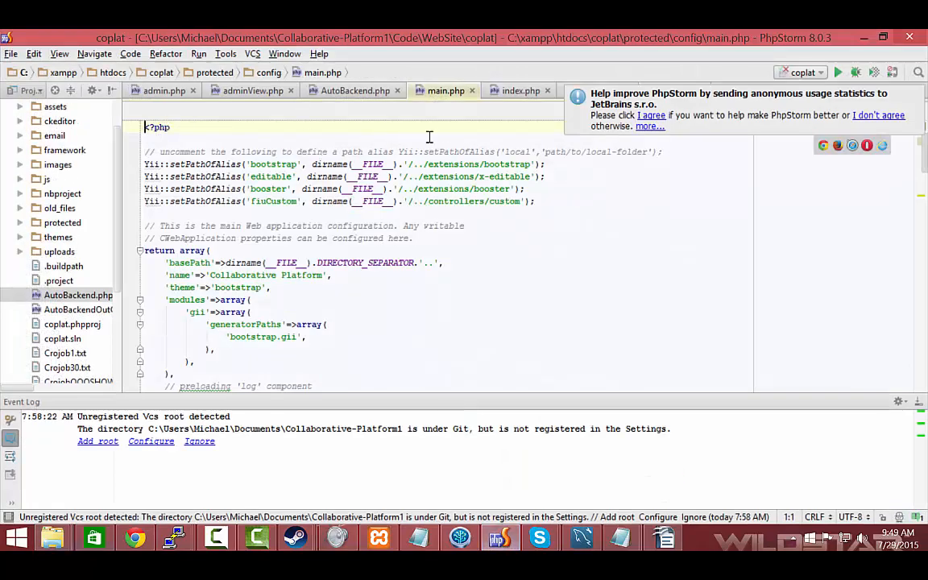
{"action": "left_click", "coordinate": [307, 164]}
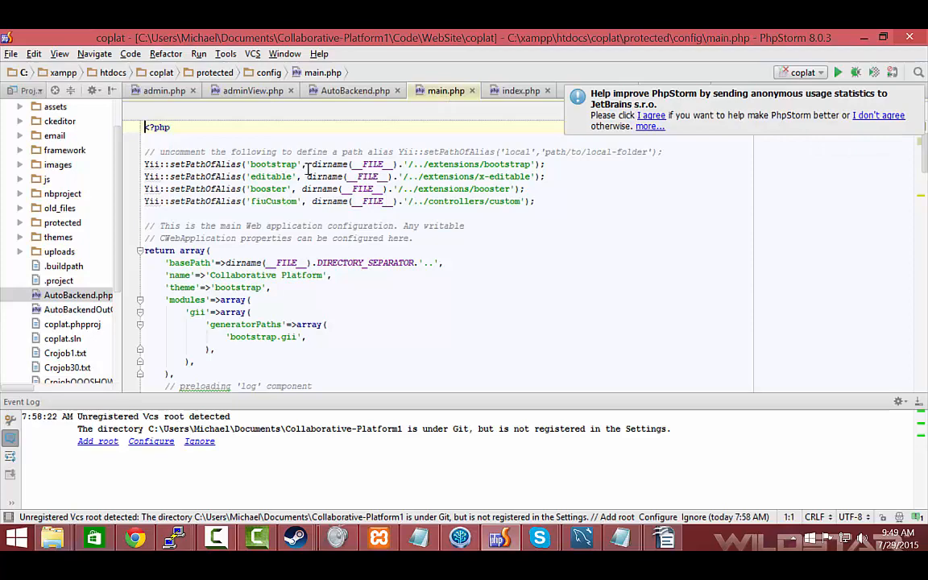
Examine the db array in main.php, including its MySQL connection string, username and password entries
{"action": "scroll", "coordinate": [236, 195], "scroll_direction": "down", "scroll_amount": 7}
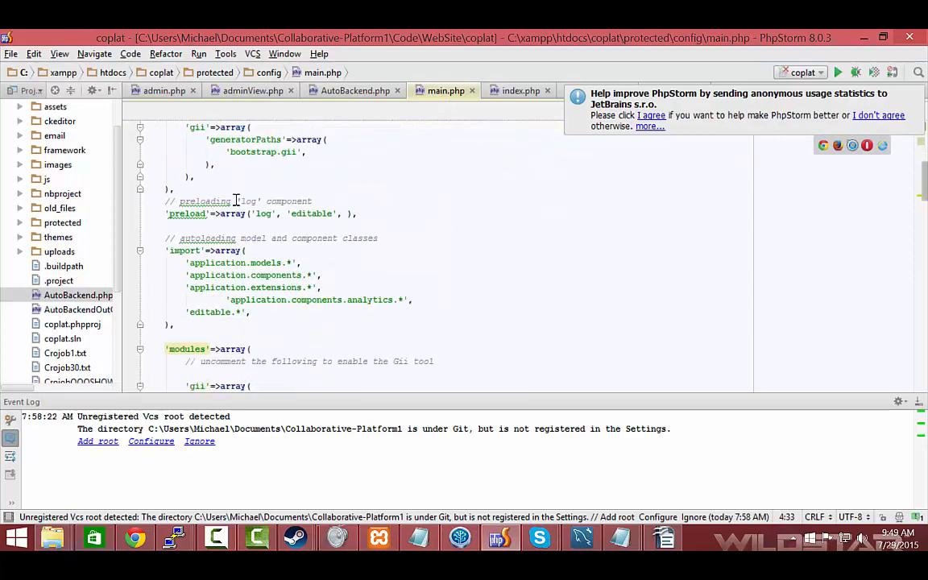
{"action": "scroll", "coordinate": [236, 199], "scroll_direction": "down", "scroll_amount": 7}
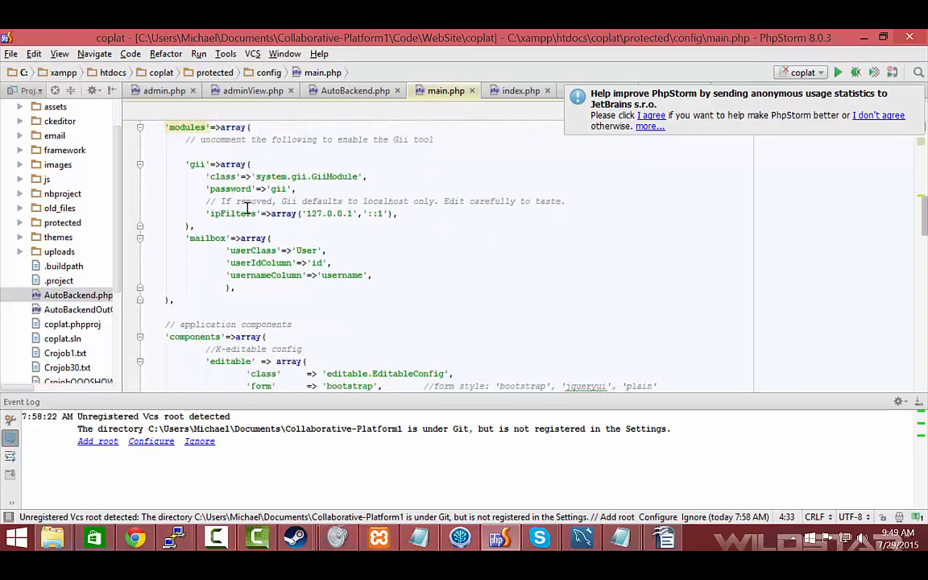
{"action": "scroll", "coordinate": [269, 227], "scroll_direction": "down", "scroll_amount": 10}
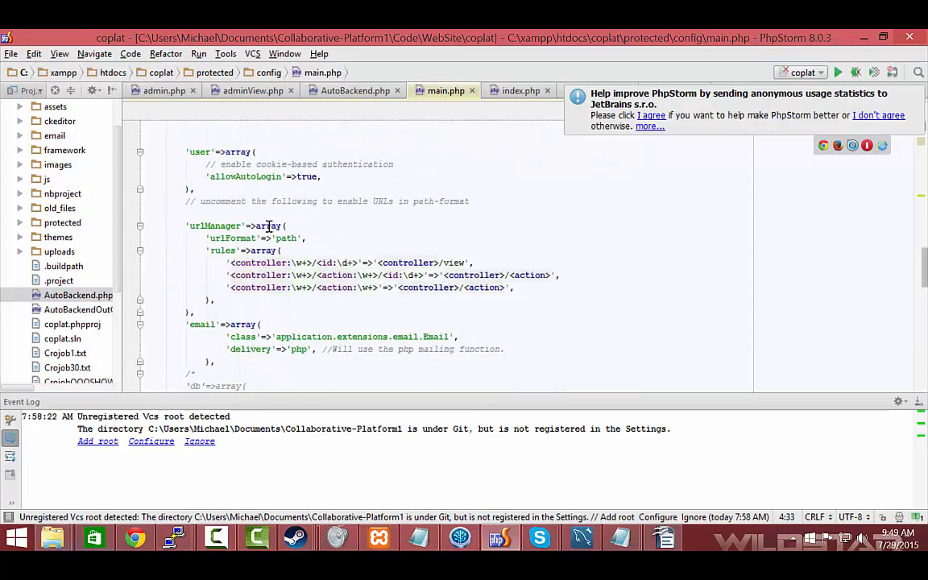
{"action": "scroll", "coordinate": [269, 226], "scroll_direction": "down", "scroll_amount": 2}
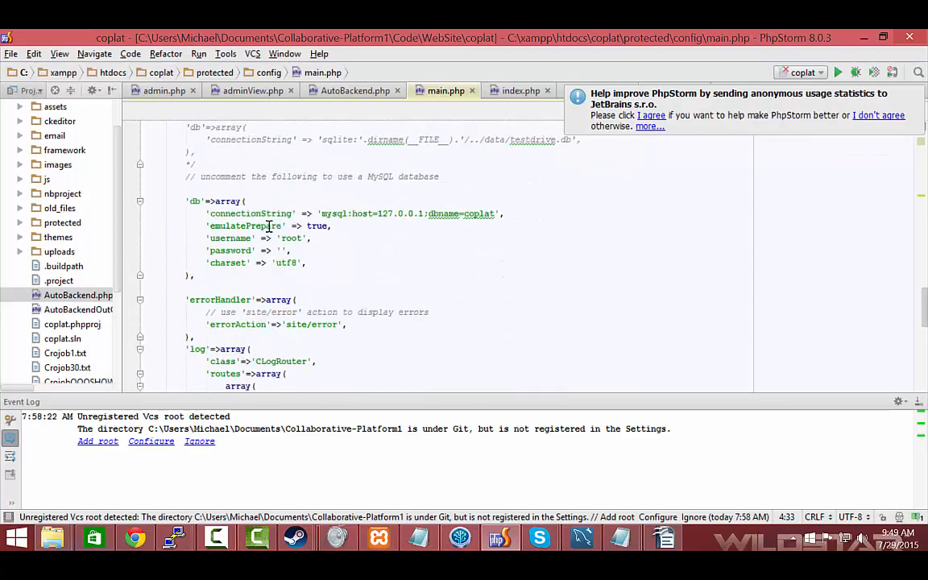
{"action": "left_click", "coordinate": [253, 214]}
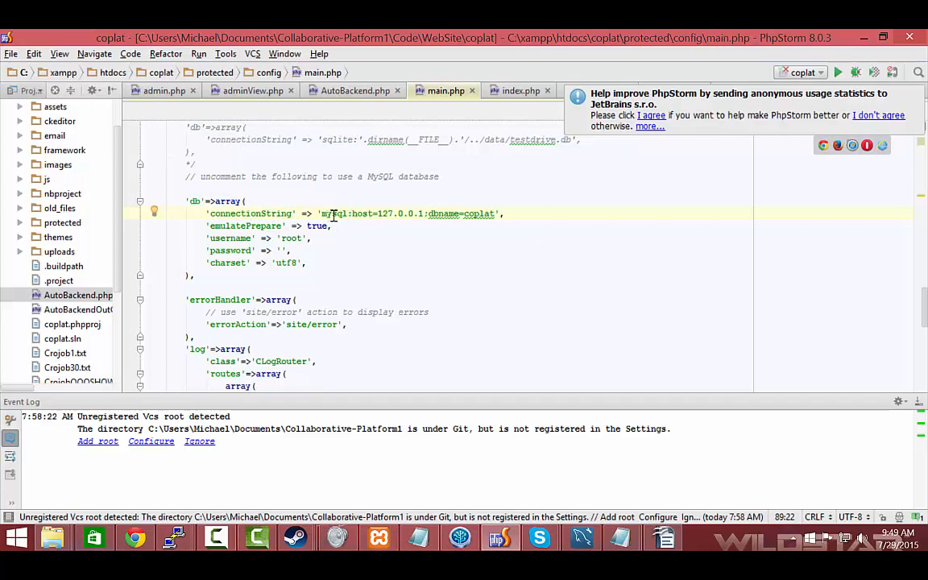
{"action": "left_click_drag", "start_coordinate": [372, 214], "coordinate": [500, 213]}
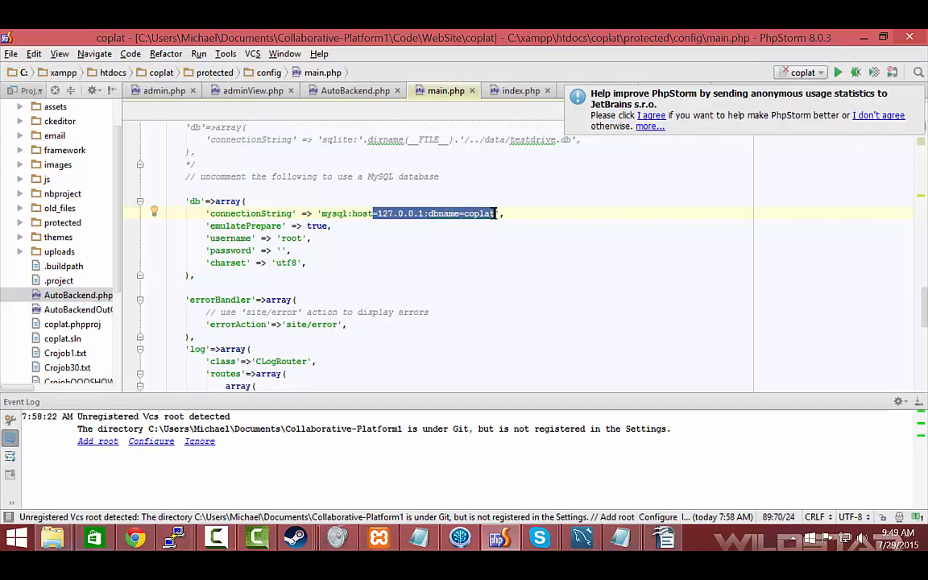
{"action": "left_click", "coordinate": [399, 197]}
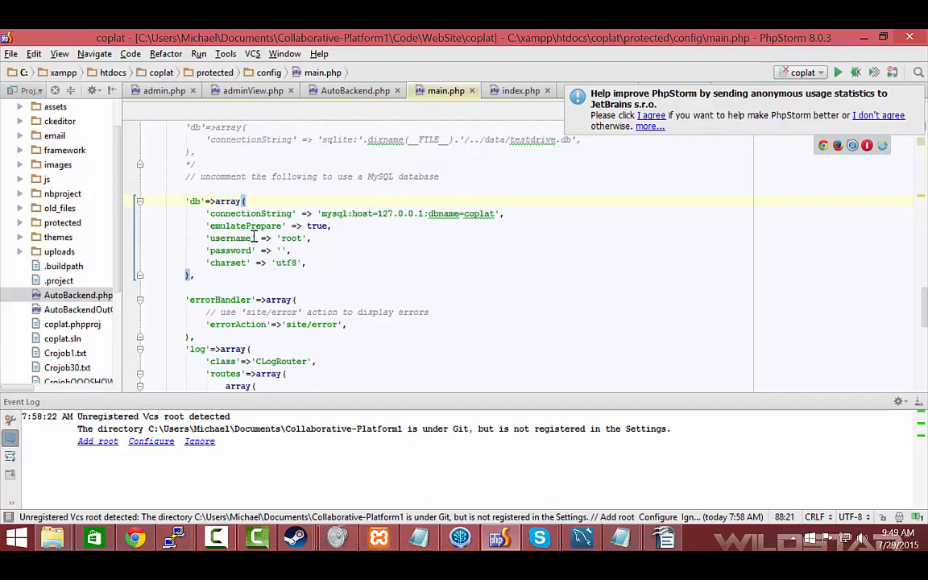
{"action": "left_click", "coordinate": [280, 250]}
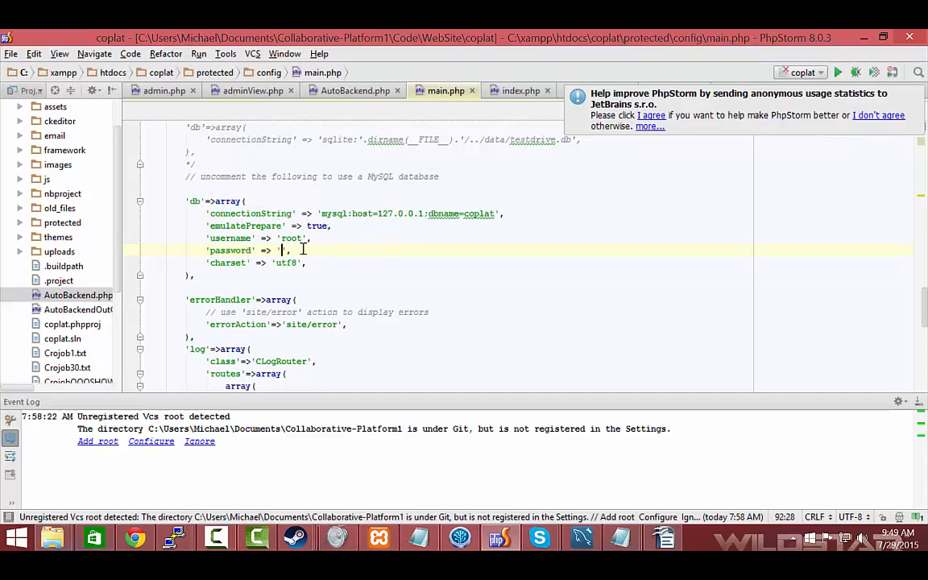
Check the Apache and MySQL modules in the XAMPP Control Panel, returning to main.php in PhpStorm
{"action": "left_click", "coordinate": [379, 538]}
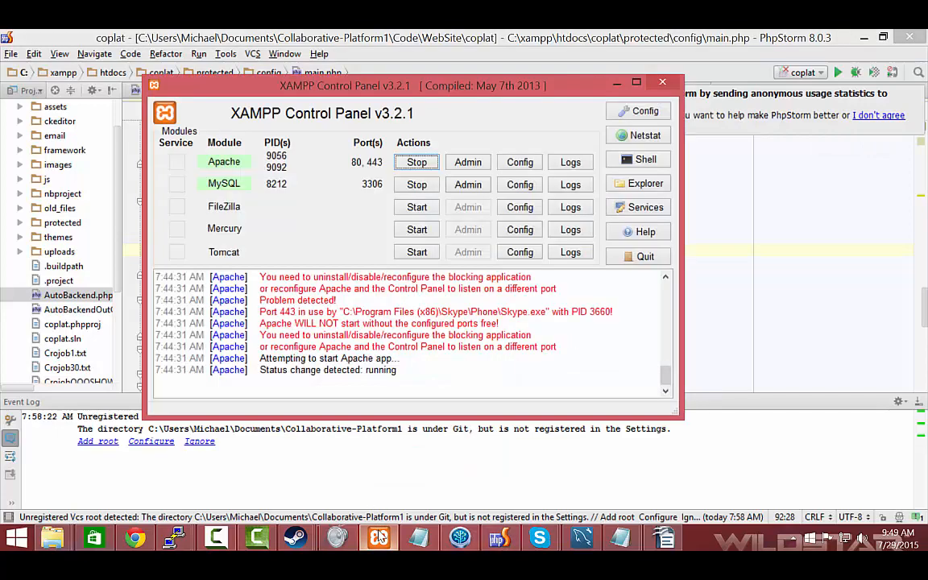
{"action": "left_click", "coordinate": [615, 87]}
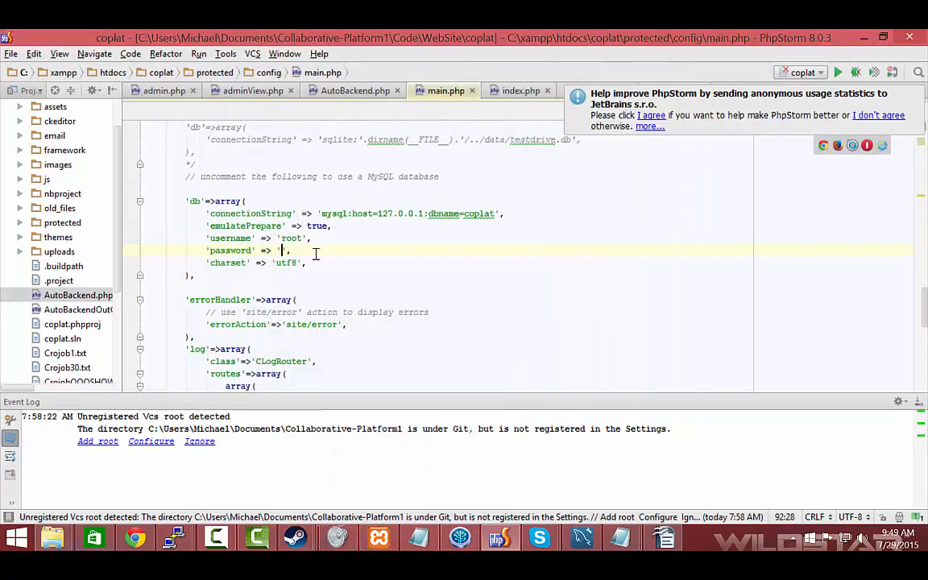
{"action": "left_click", "coordinate": [393, 546]}
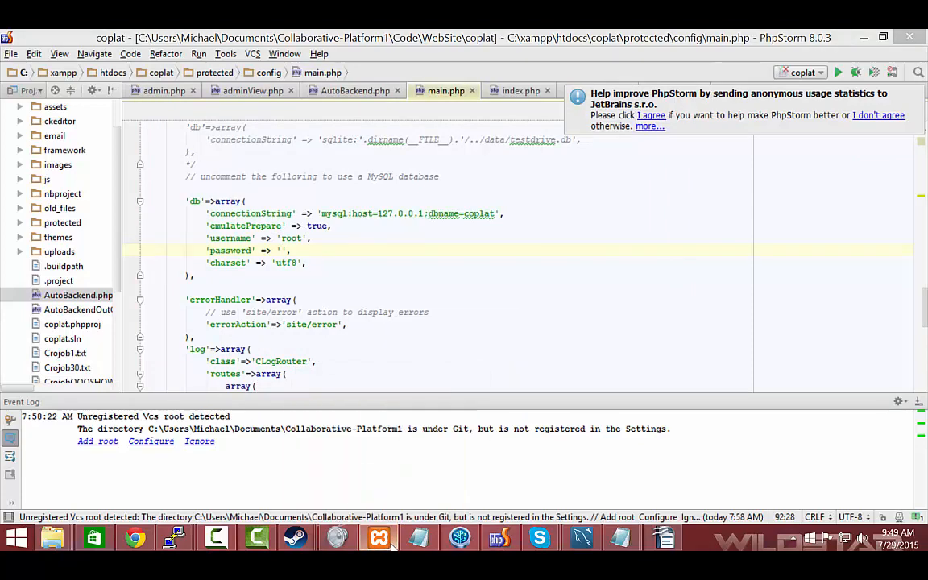
{"action": "left_click", "coordinate": [393, 545]}
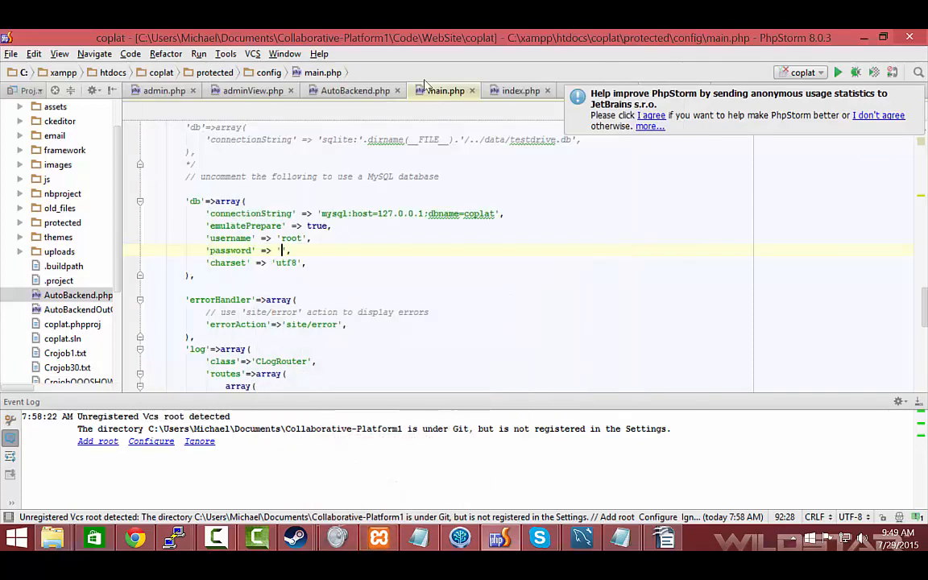
Exit PhpStorm and confirm closing it
{"action": "left_click", "coordinate": [12, 53]}
{"action": "left_click", "coordinate": [32, 291]}
{"action": "left_click", "coordinate": [910, 38]}
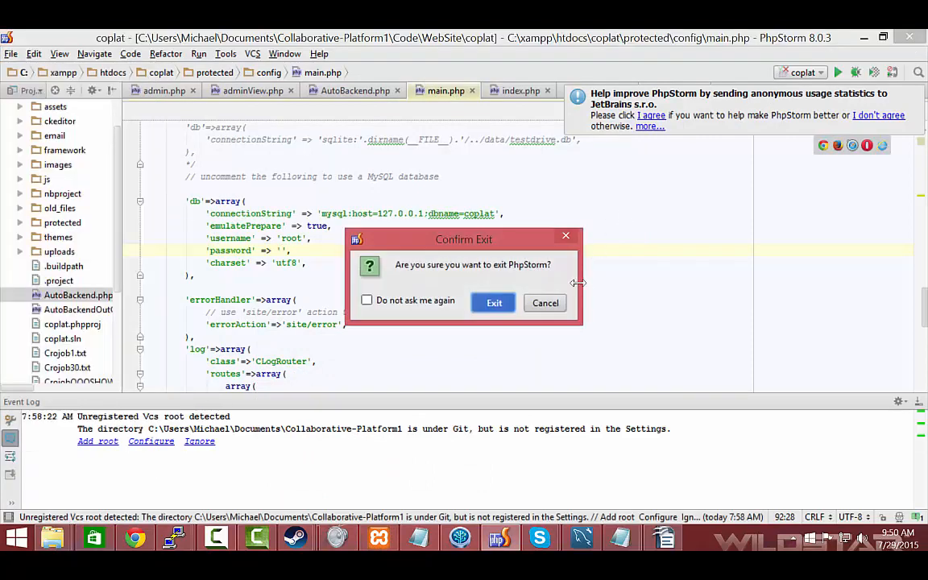
{"action": "left_click", "coordinate": [494, 303]}
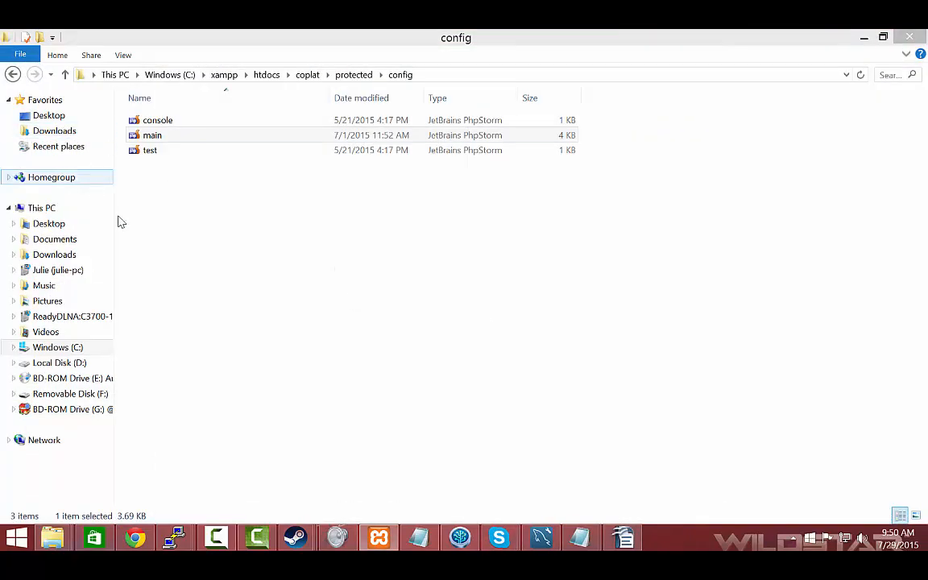
In the XAMPP Control Panel, restart the Apache and MySQL modules by stopping both and starting them again
{"action": "left_click", "coordinate": [378, 540]}
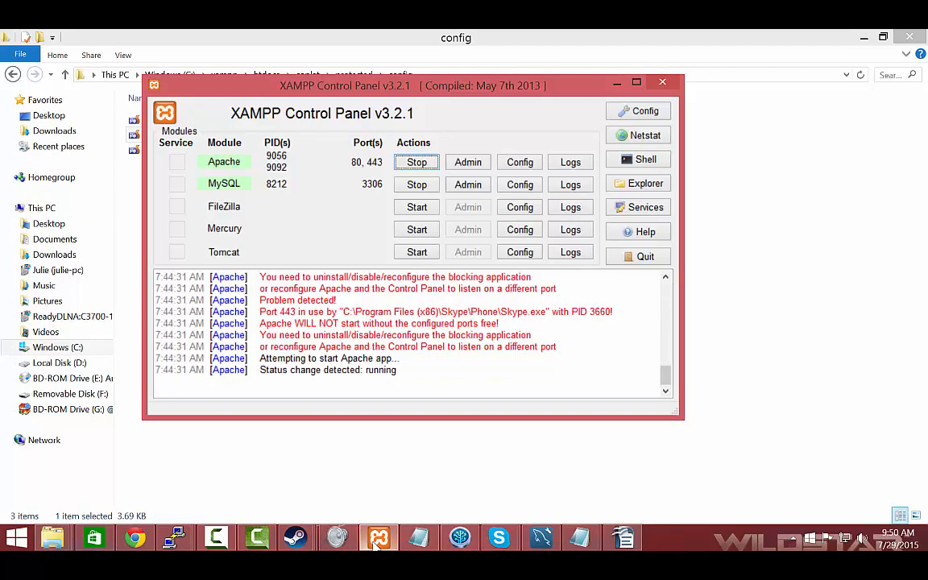
{"action": "left_click", "coordinate": [416, 164]}
{"action": "left_click", "coordinate": [418, 185]}
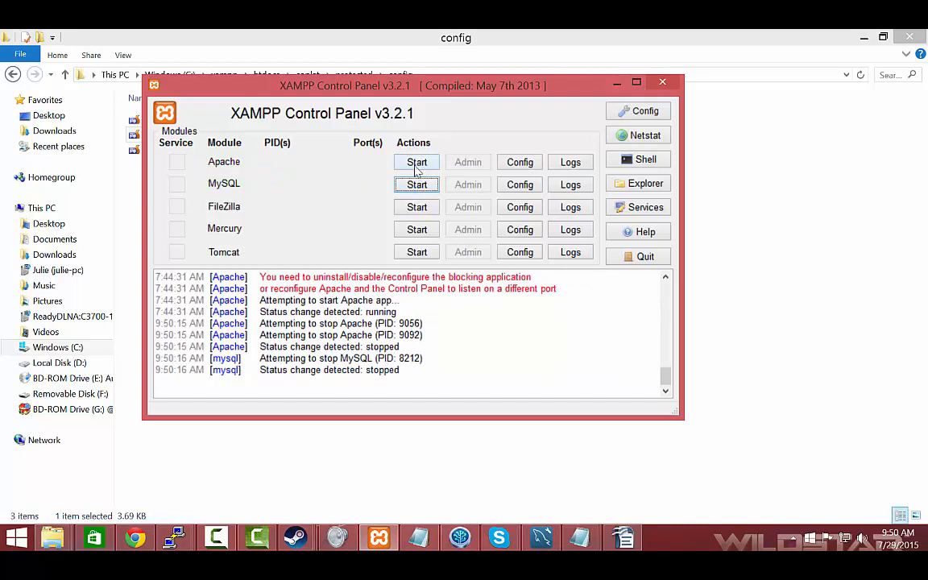
{"action": "left_click", "coordinate": [416, 164]}
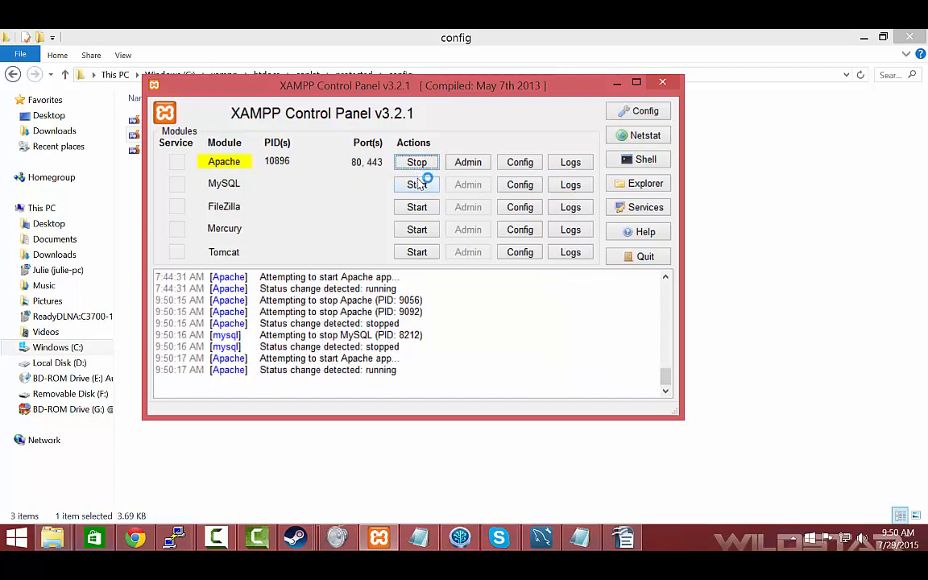
{"action": "left_click", "coordinate": [418, 184]}
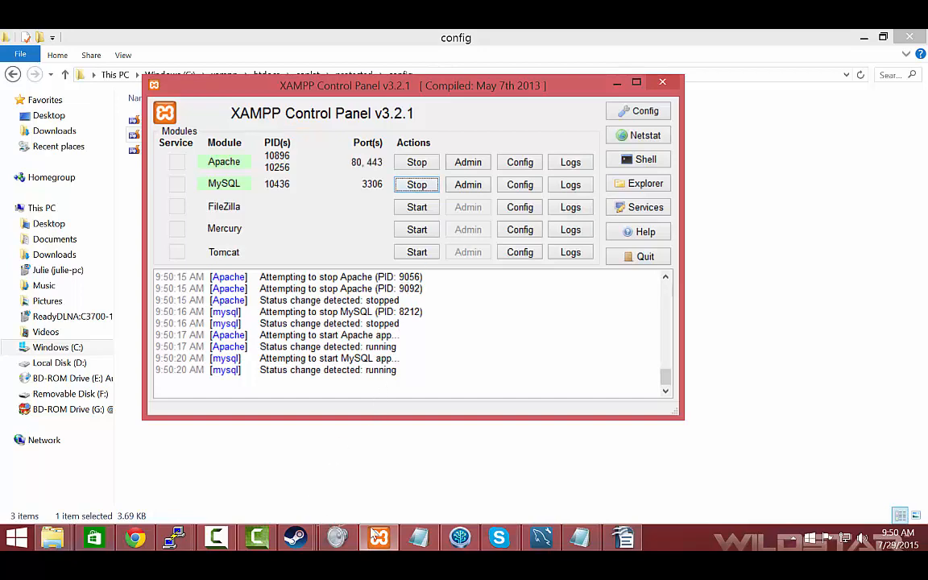
Switch to MySQL Workbench, ignore the external change to coplatV6.sql, and close that script and both open connections
{"action": "mouse_move", "coordinate": [544, 537]}
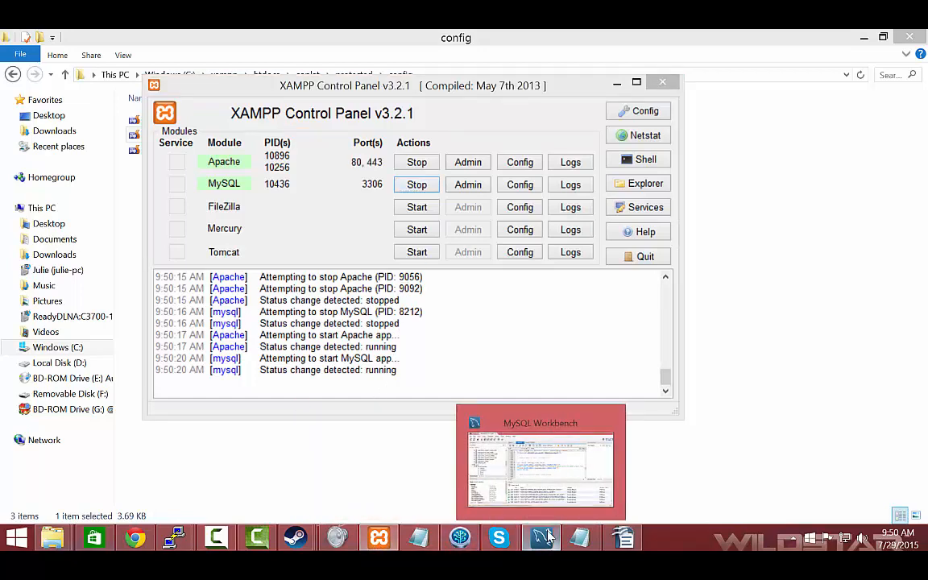
{"action": "left_click", "coordinate": [488, 483]}
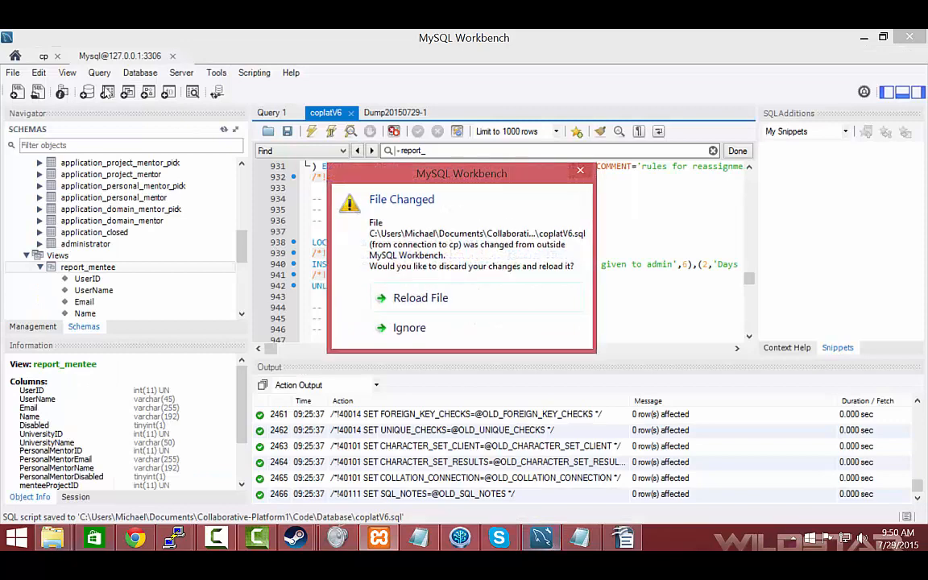
{"action": "left_click", "coordinate": [412, 327]}
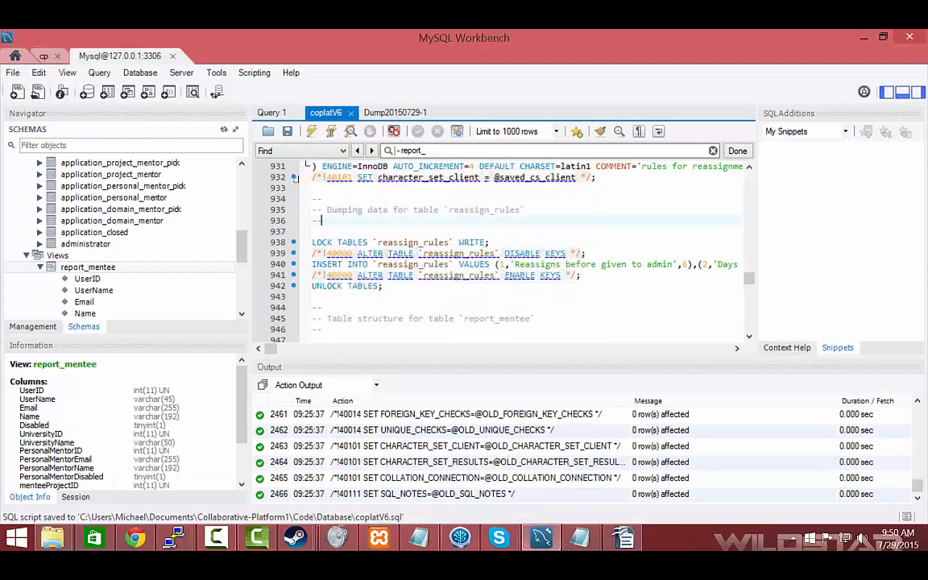
{"action": "left_click", "coordinate": [351, 113]}
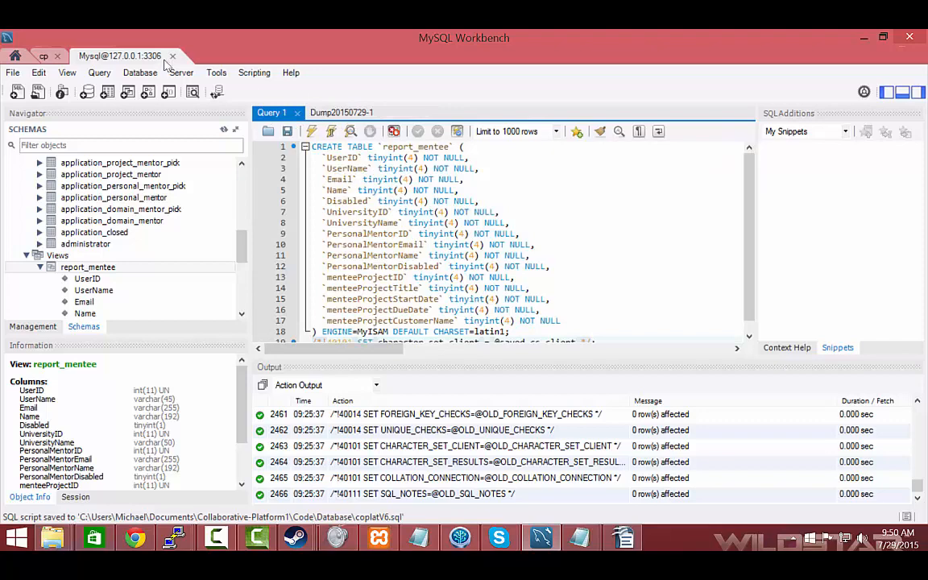
{"action": "left_click", "coordinate": [115, 54]}
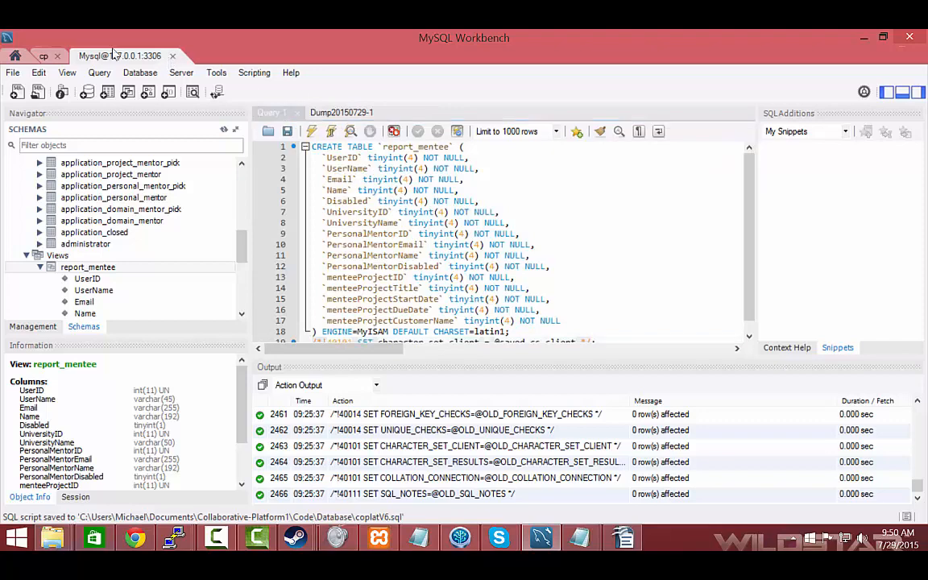
{"action": "left_click", "coordinate": [172, 57]}
{"action": "left_click", "coordinate": [57, 56]}
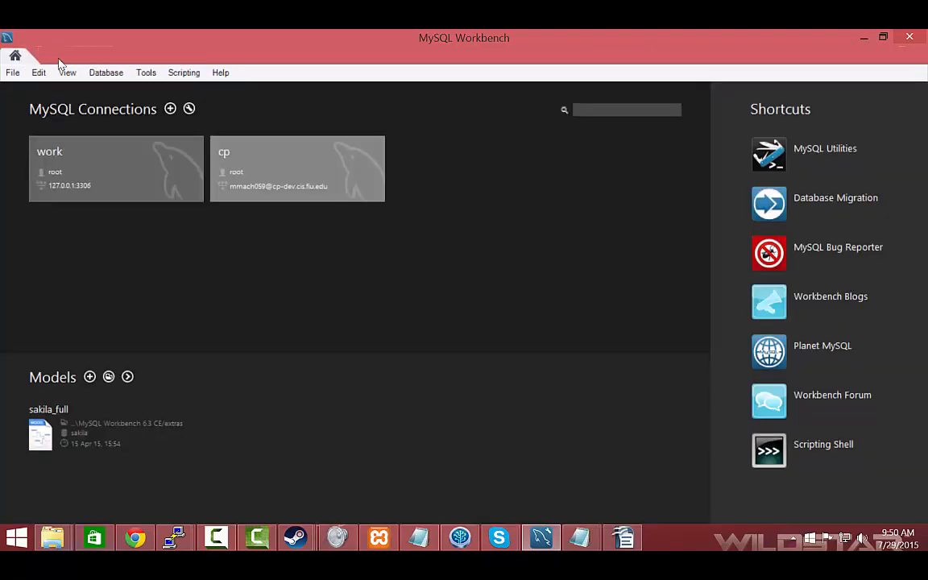
Connect to the local MySQL database at 127.0.0.1, port 3306, as root using Standard (TCP/IP)
{"action": "left_click", "coordinate": [106, 73]}
{"action": "left_click", "coordinate": [105, 87]}
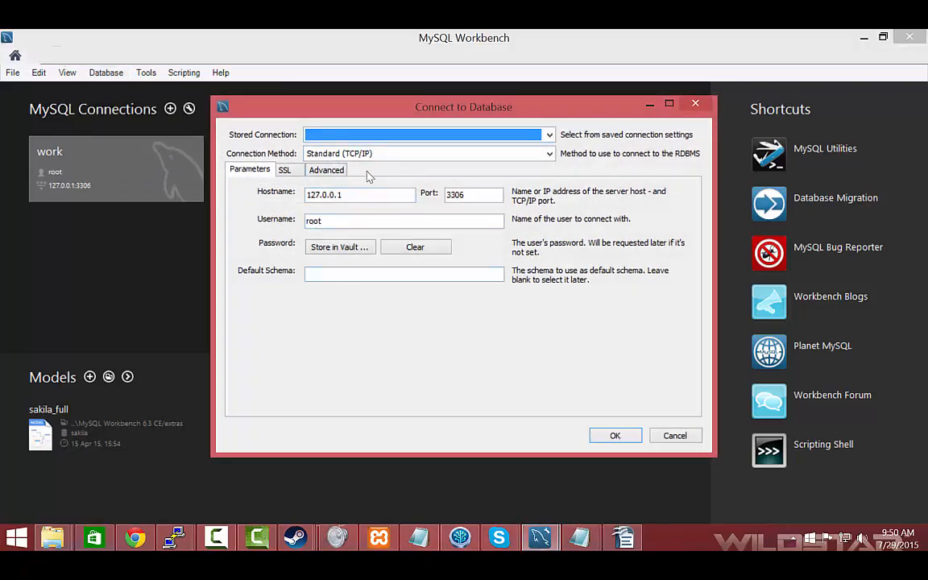
{"action": "left_click_drag", "start_coordinate": [350, 197], "coordinate": [233, 143]}
{"action": "left_click_drag", "start_coordinate": [320, 194], "coordinate": [377, 203]}
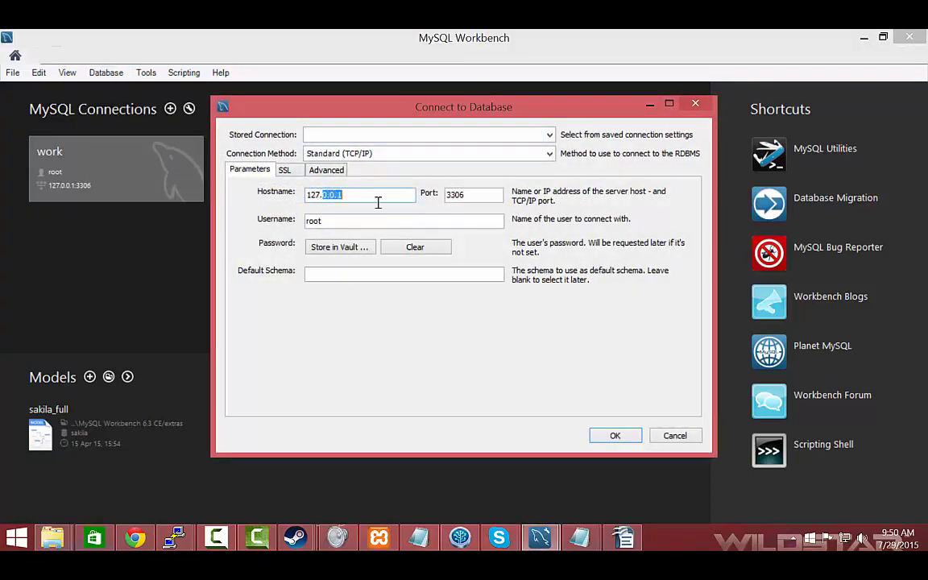
{"action": "left_click", "coordinate": [493, 192]}
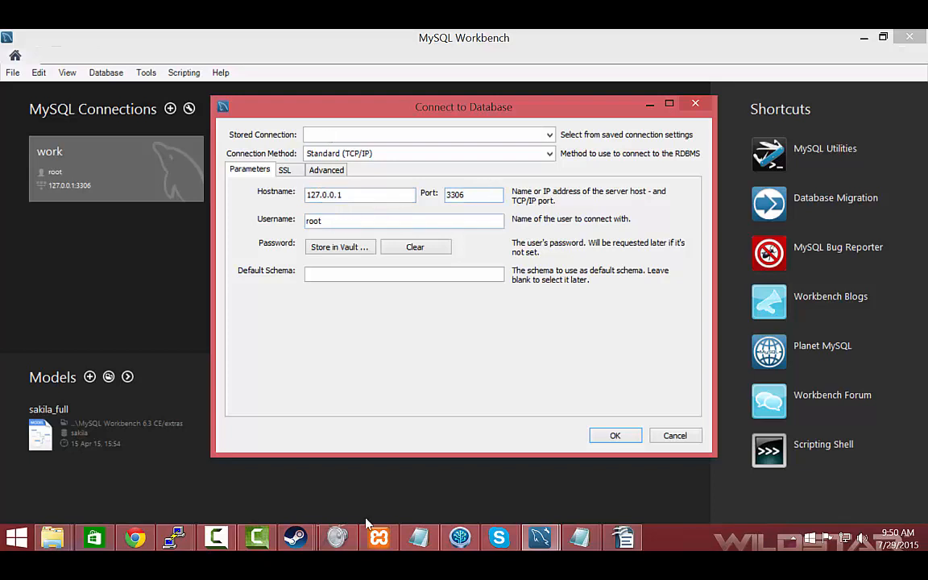
{"action": "left_click", "coordinate": [379, 538]}
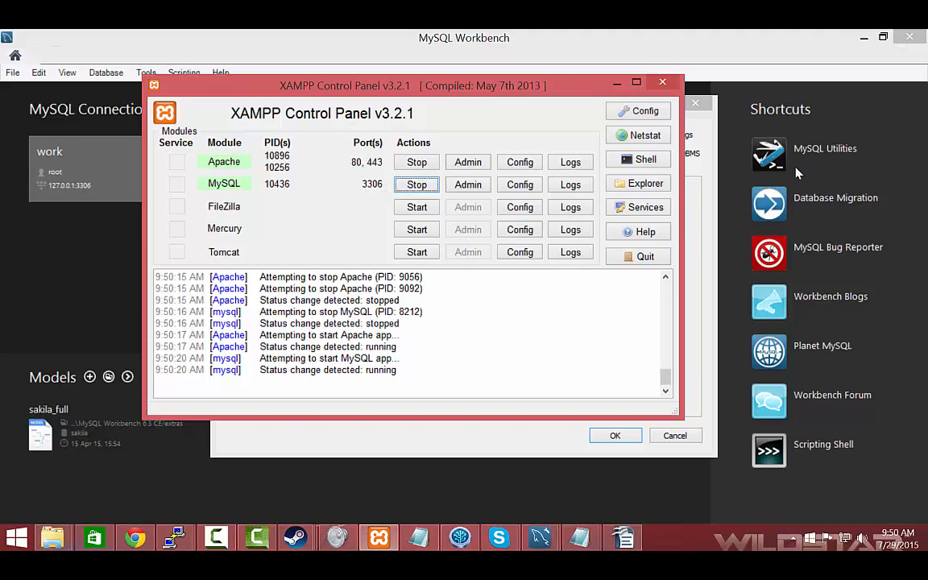
{"action": "left_click", "coordinate": [617, 83]}
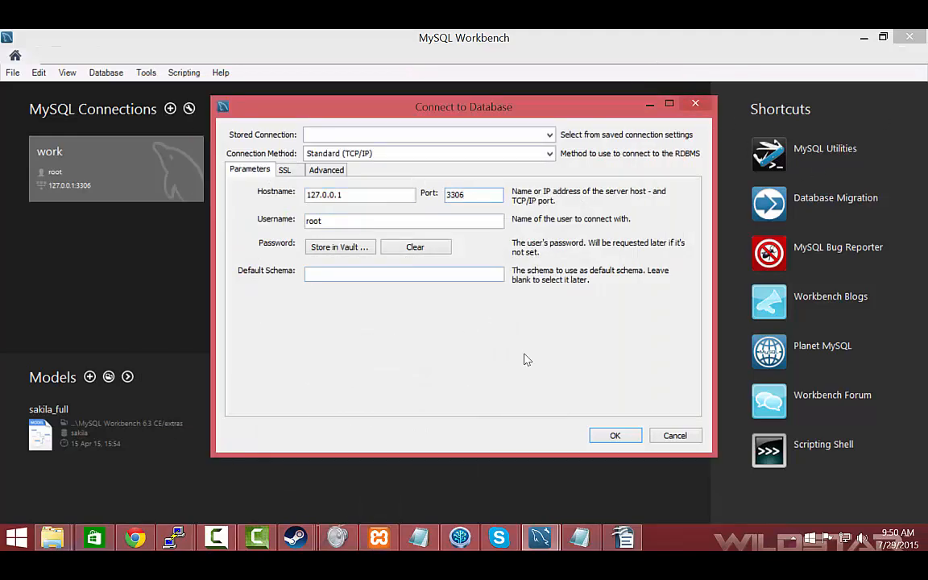
{"action": "left_click", "coordinate": [610, 435]}
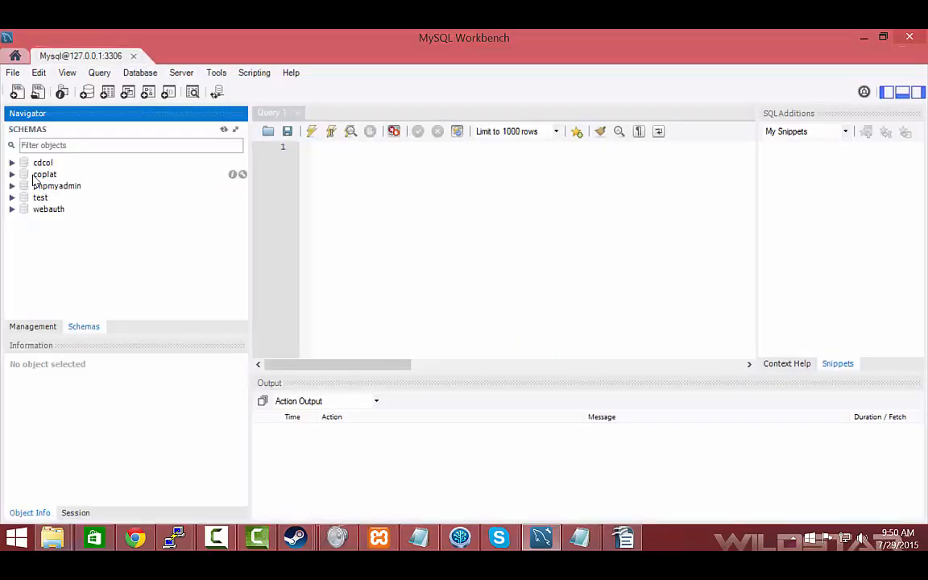
Create a new schema named coplatShow with the server default collation and apply its script to the database
{"action": "left_click", "coordinate": [45, 174]}
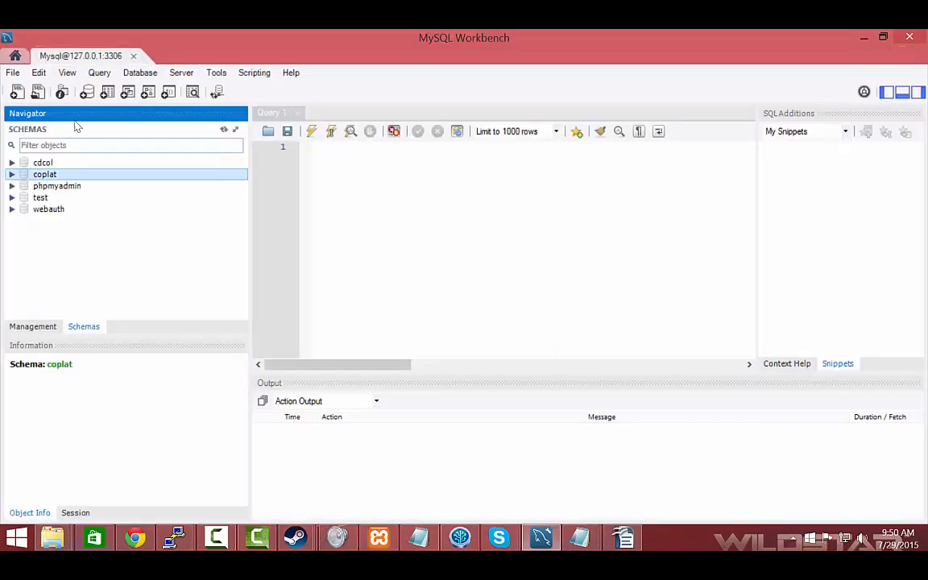
{"action": "left_click", "coordinate": [87, 92]}
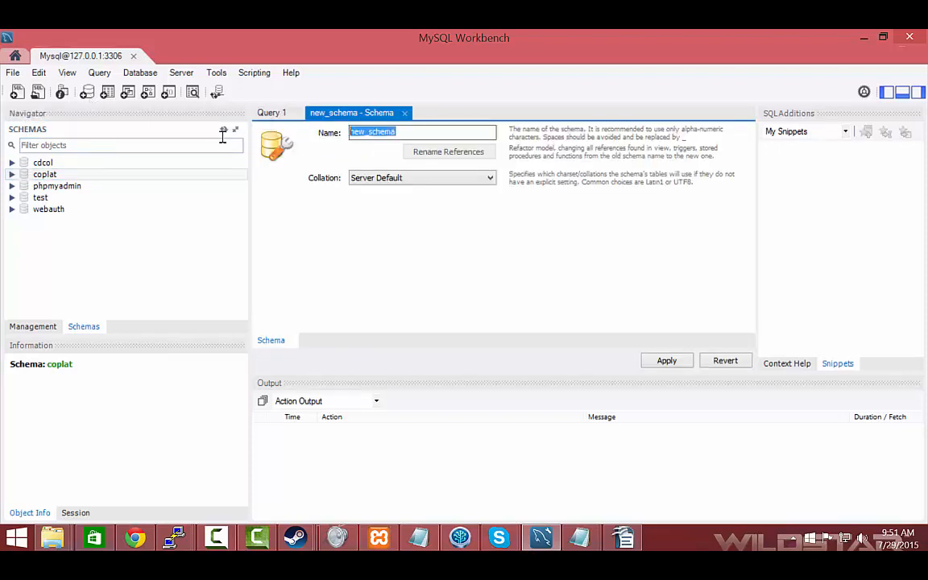
{"action": "type", "text": "coplat"}
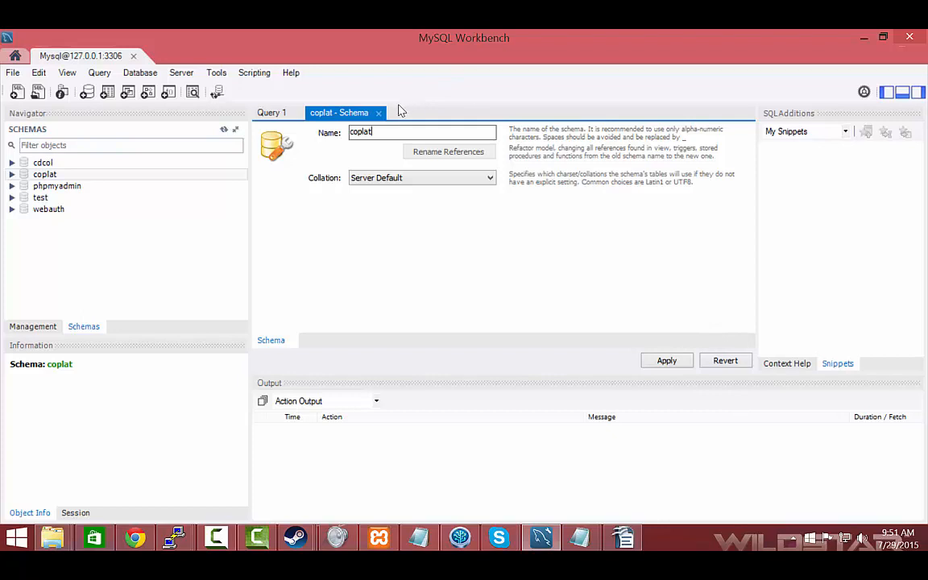
{"action": "type", "text": "v"}
{"action": "key", "text": "BackSpace"}
{"action": "type", "text": "Show"}
{"action": "left_click", "coordinate": [682, 362]}
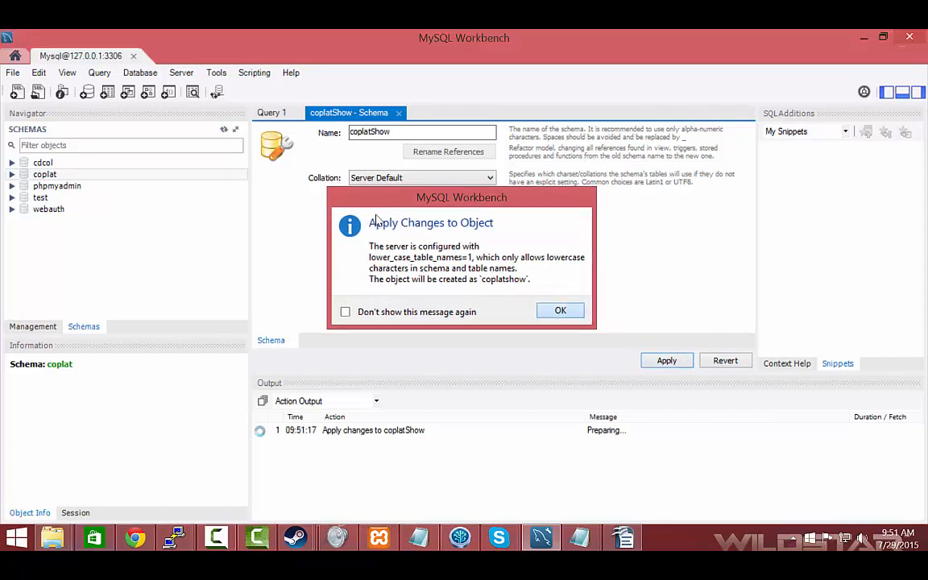
{"action": "left_click", "coordinate": [561, 311]}
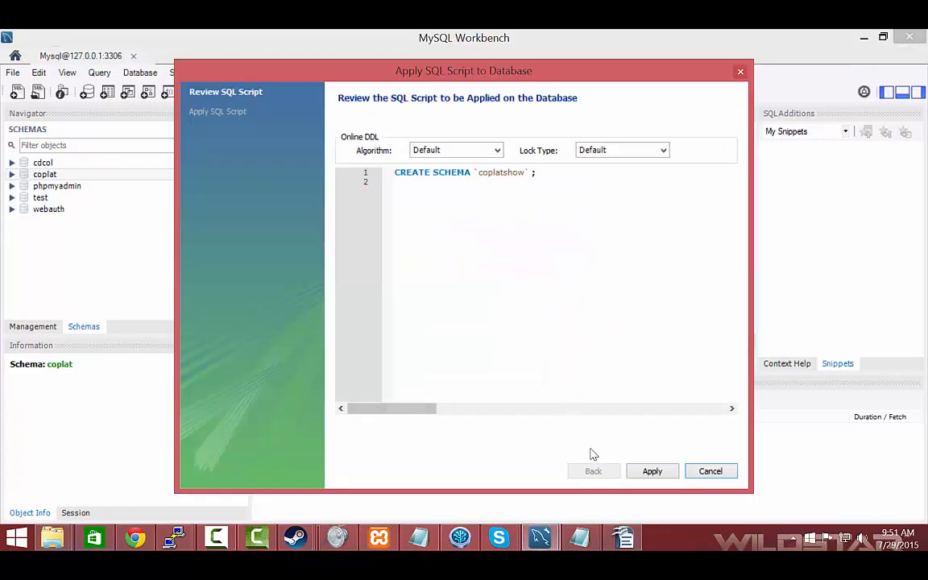
{"action": "left_click", "coordinate": [654, 476]}
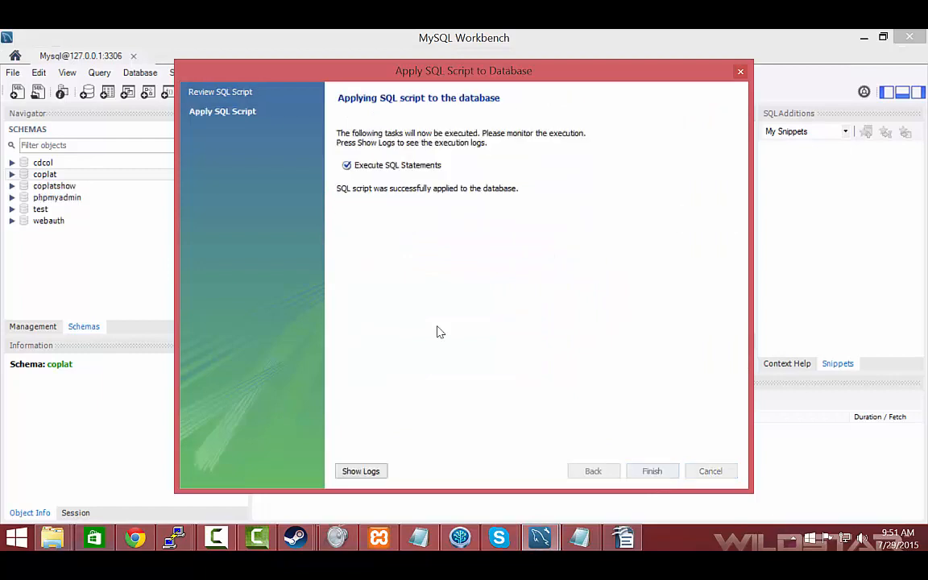
{"action": "left_click", "coordinate": [652, 471]}
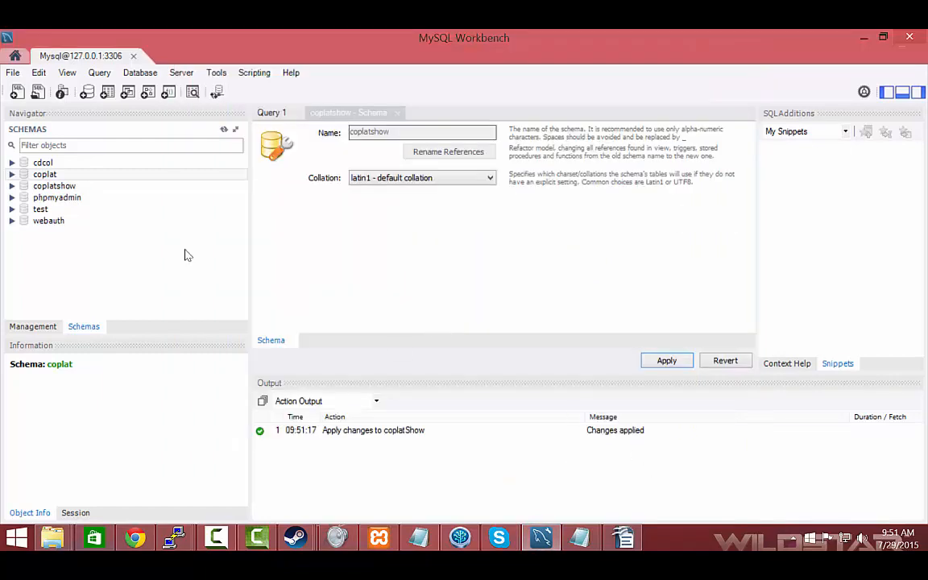
Make coplatshow the default schema and keep it selected in the schema list
{"action": "left_click", "coordinate": [50, 186]}
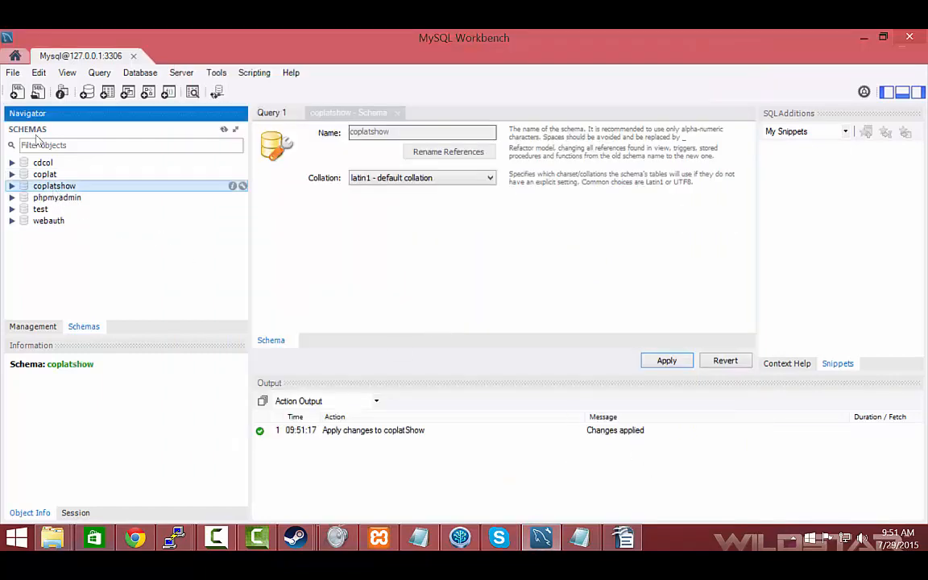
{"action": "left_click", "coordinate": [48, 175]}
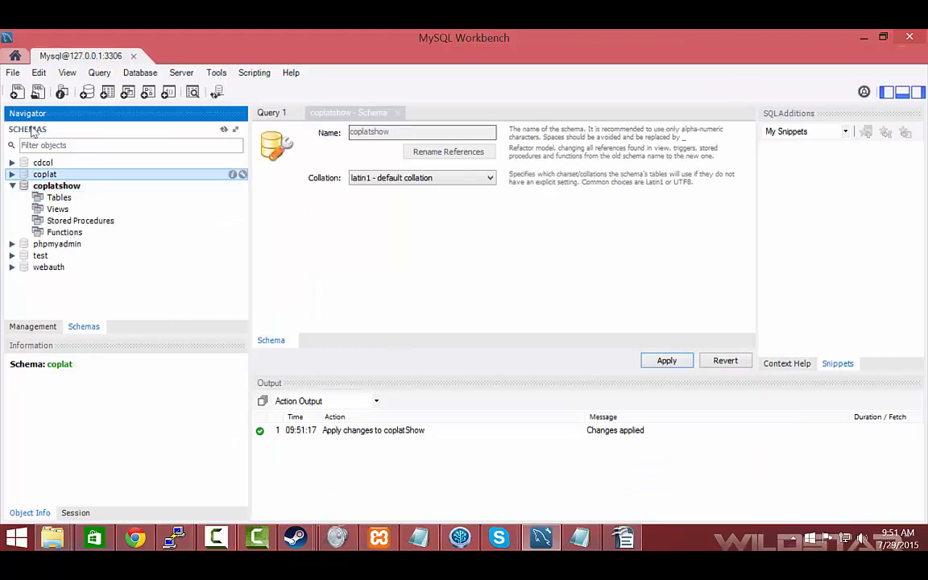
{"action": "left_click", "coordinate": [50, 185]}
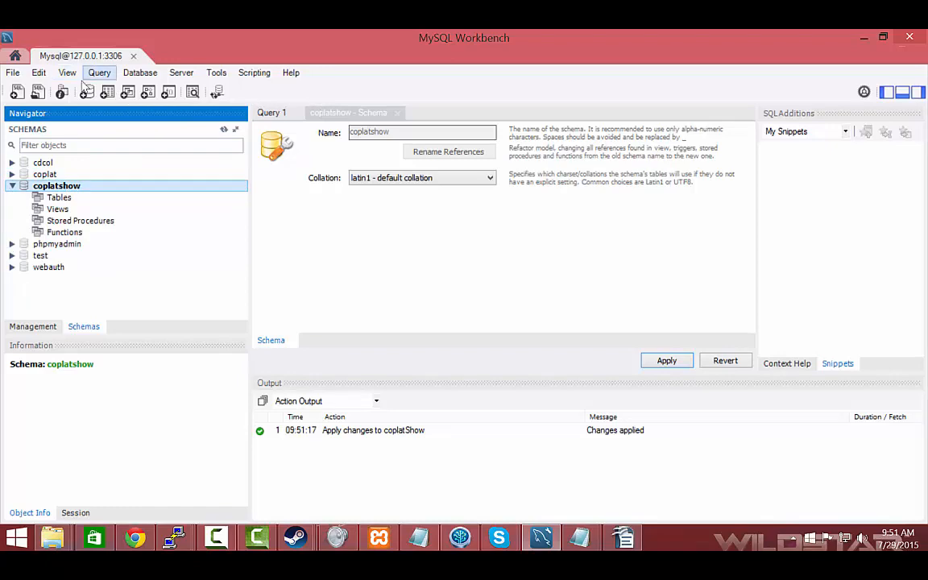
Open the coplatV6 SQL script from the Code\Database folder of Collaborative-Platform1 in Documents
{"action": "left_click", "coordinate": [38, 93]}
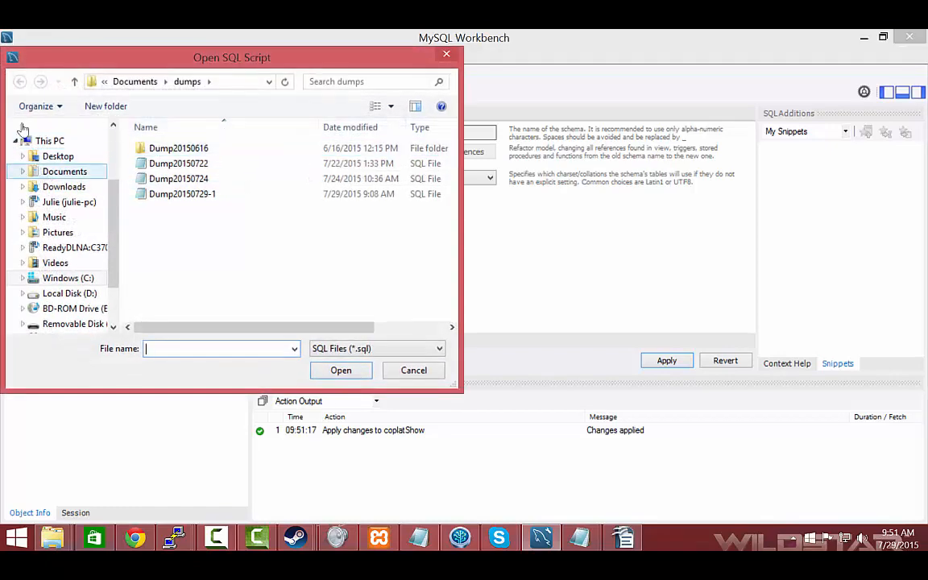
{"action": "left_click", "coordinate": [35, 172]}
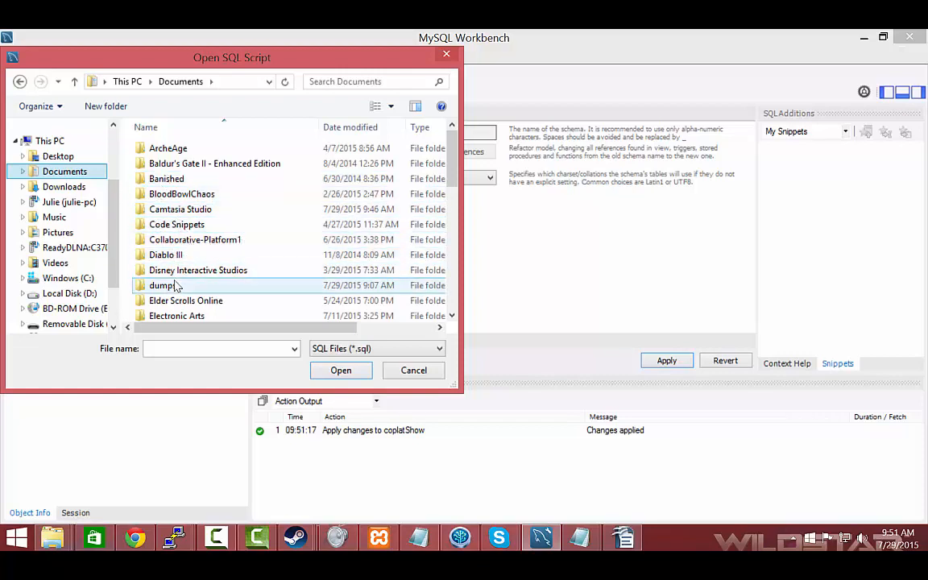
{"action": "double_click", "coordinate": [186, 239]}
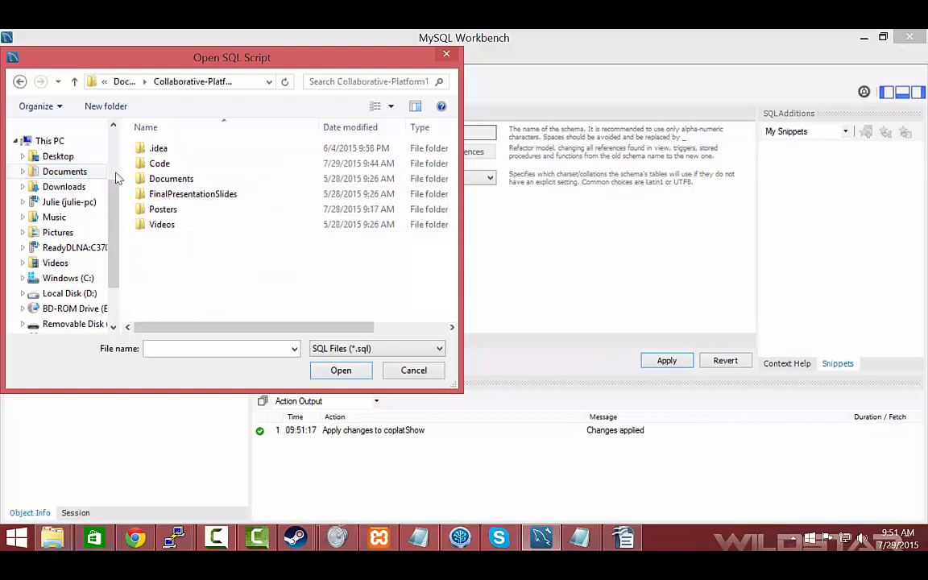
{"action": "double_click", "coordinate": [159, 162]}
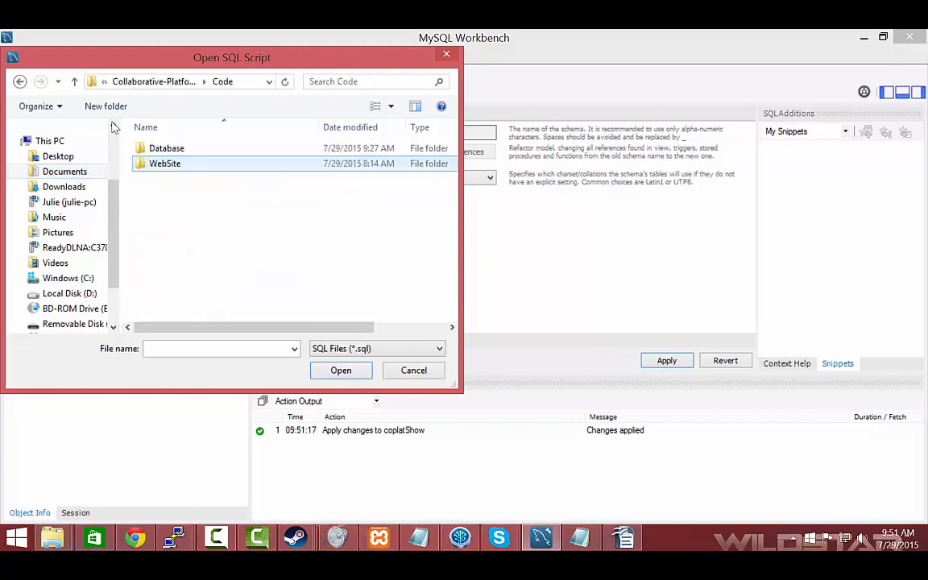
{"action": "double_click", "coordinate": [160, 164]}
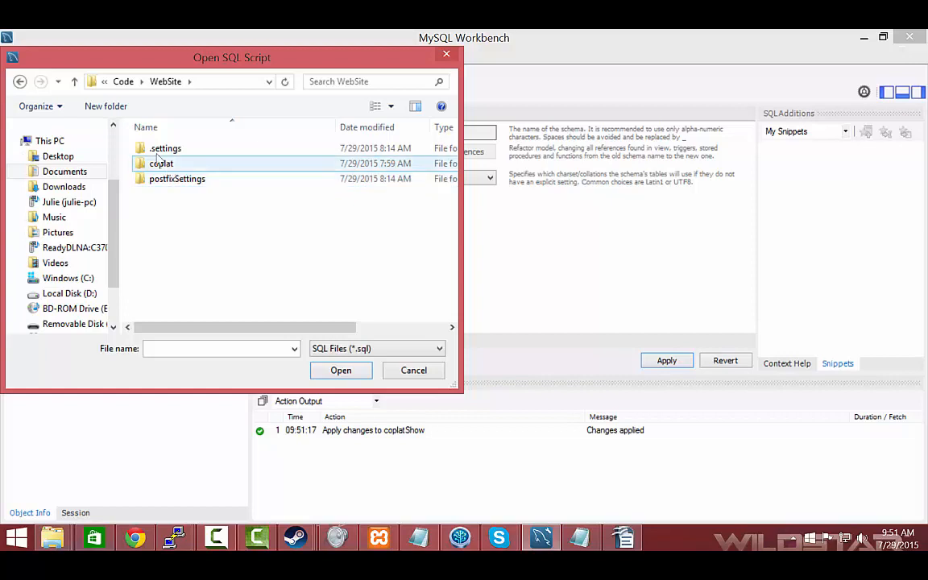
{"action": "left_click", "coordinate": [20, 82]}
{"action": "double_click", "coordinate": [161, 153]}
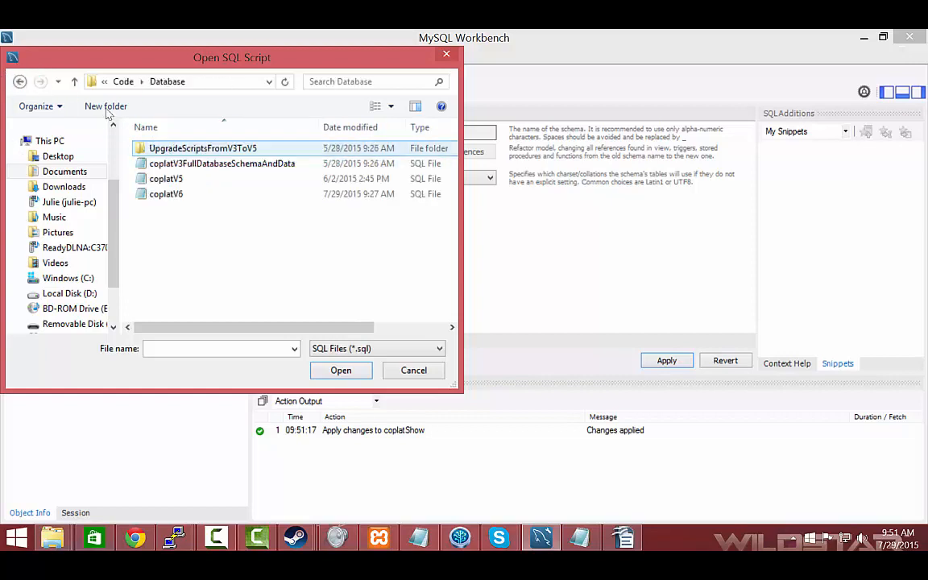
{"action": "left_click", "coordinate": [169, 193]}
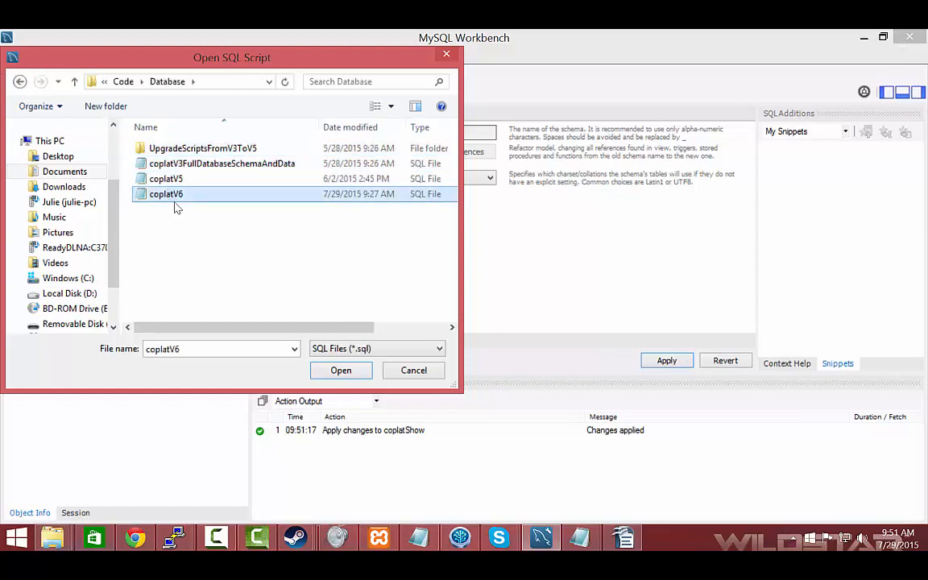
{"action": "left_click", "coordinate": [340, 369]}
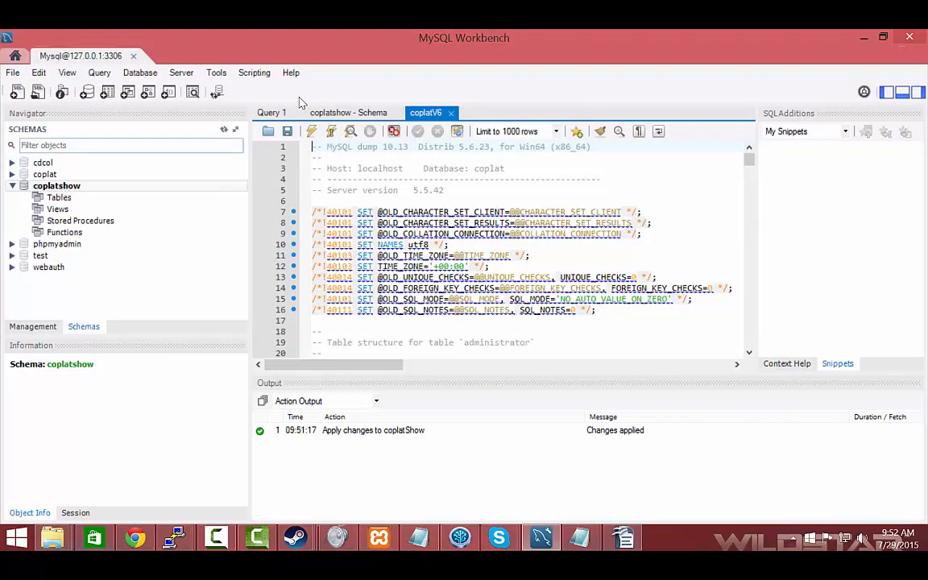
Execute the whole coplatV6 script against the coplatshow schema
{"action": "left_click", "coordinate": [313, 133]}
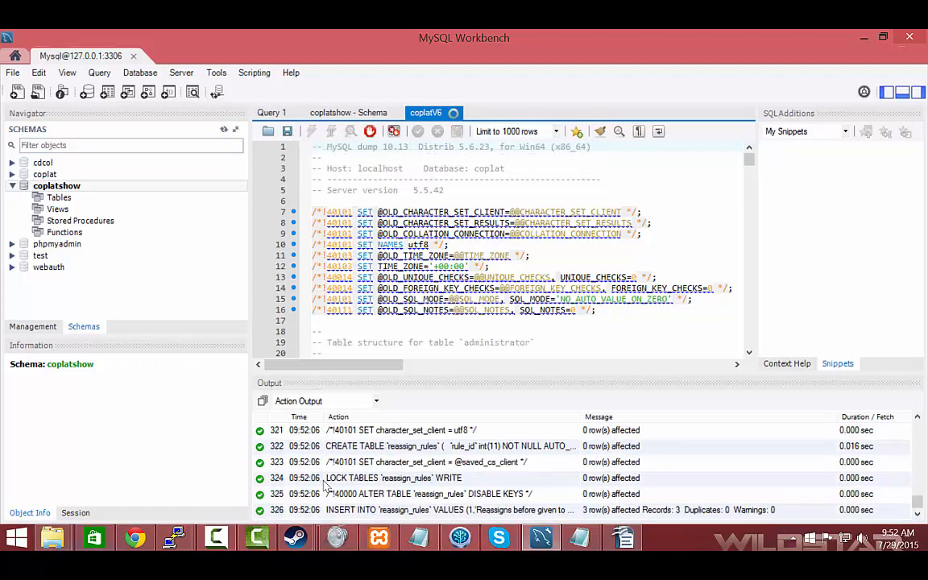
{"action": "scroll", "coordinate": [336, 493], "scroll_direction": "down", "scroll_amount": 4}
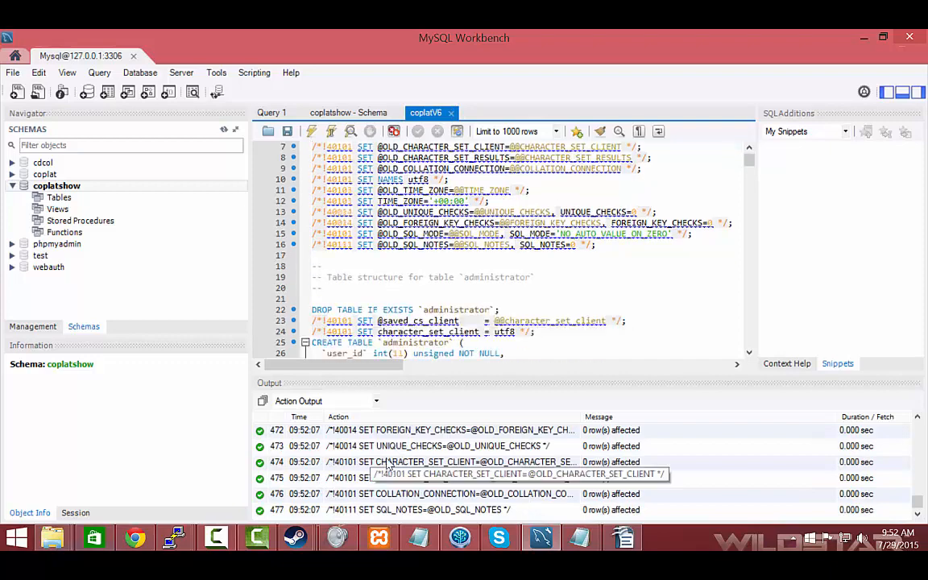
{"action": "scroll", "coordinate": [337, 493], "scroll_direction": "up", "scroll_amount": 2}
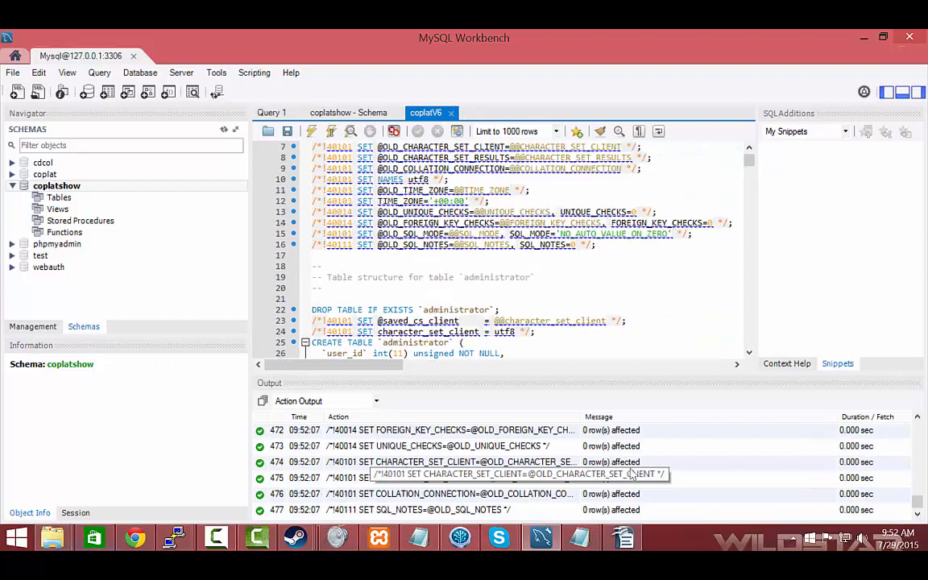
Refresh all schemas and look through the imported tables of coplatshow
{"action": "right_click", "coordinate": [37, 186]}
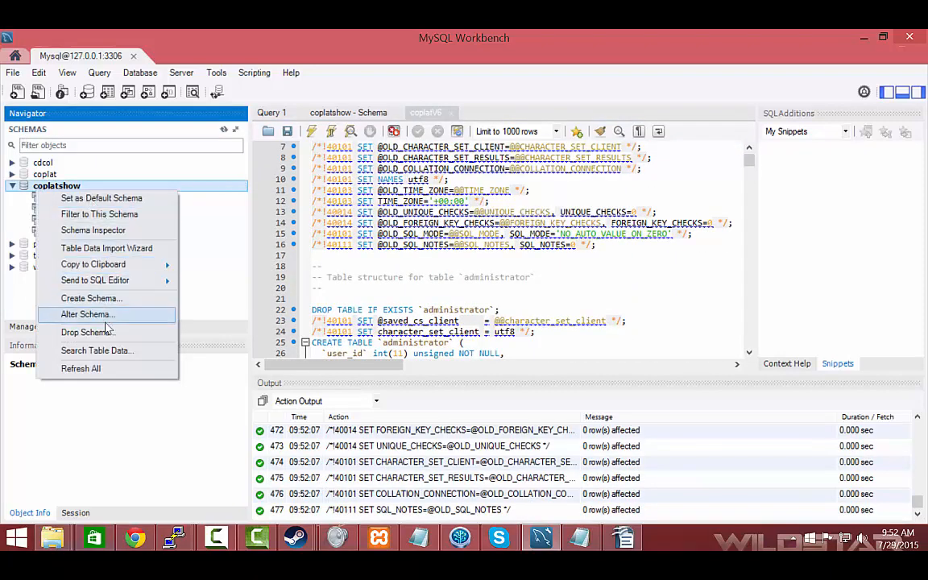
{"action": "left_click", "coordinate": [90, 369]}
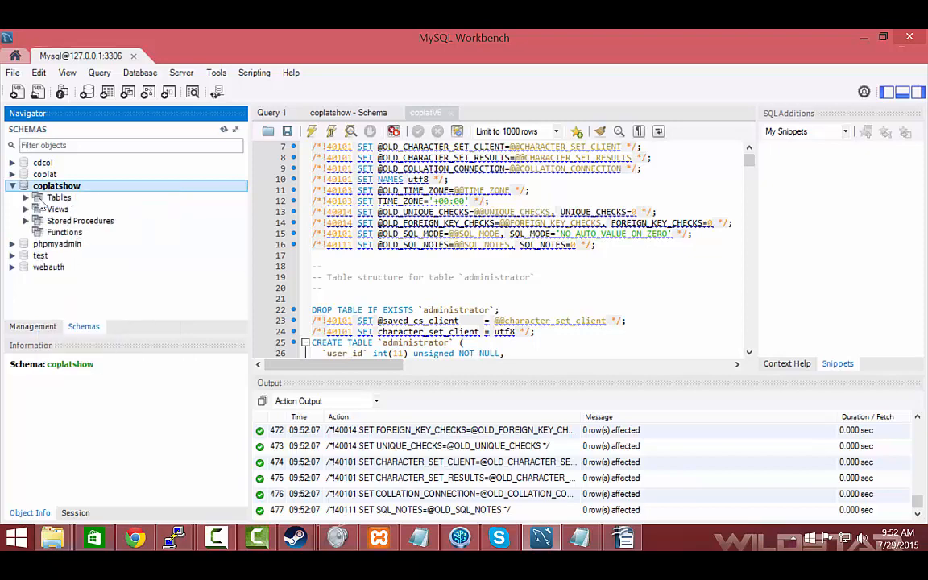
{"action": "scroll", "coordinate": [80, 246], "scroll_direction": "down", "scroll_amount": 3}
{"action": "scroll", "coordinate": [80, 245], "scroll_direction": "down", "scroll_amount": 12}
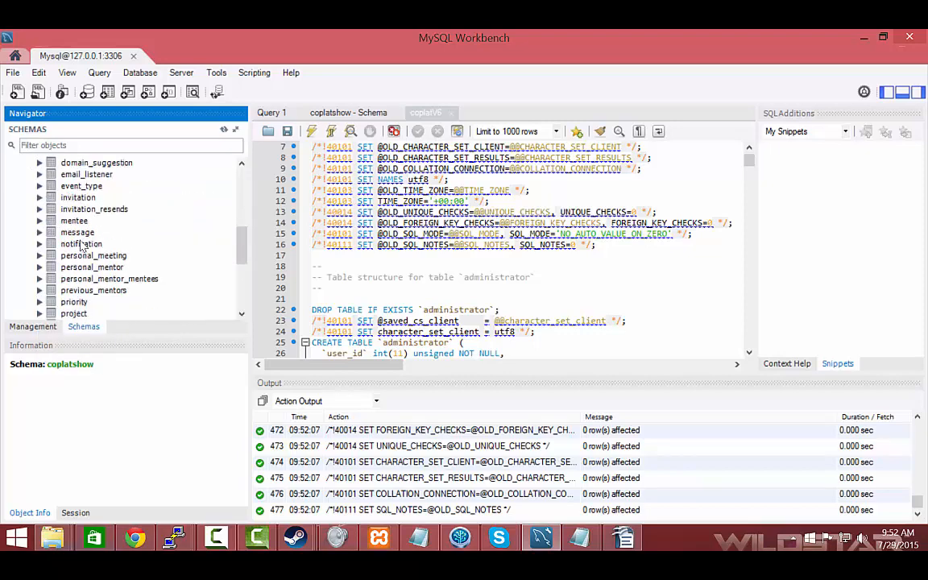
{"action": "scroll", "coordinate": [80, 246], "scroll_direction": "up", "scroll_amount": 15}
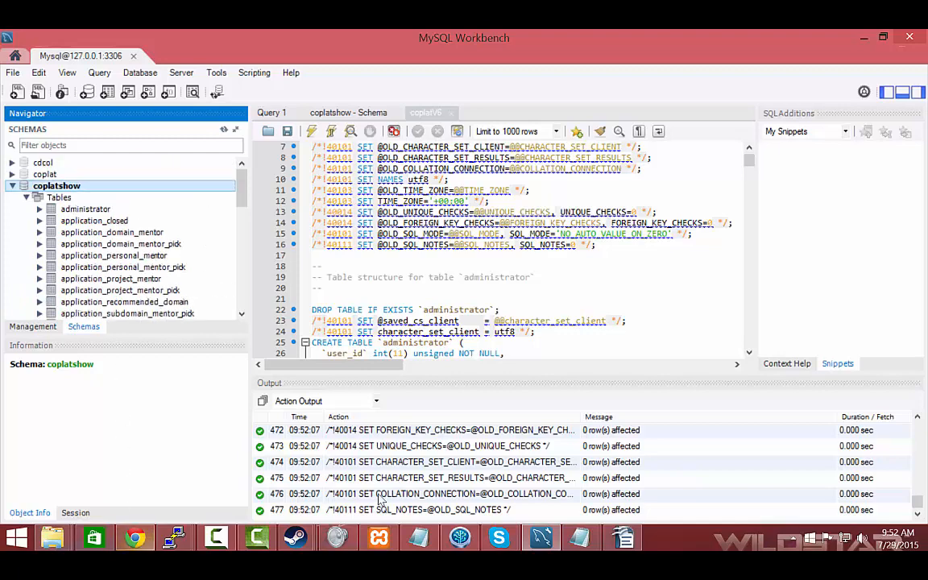
Switch to Chrome and load localhost/coplat/index.php in place of the Gmail page
{"action": "left_click", "coordinate": [378, 538]}
{"action": "left_click", "coordinate": [381, 540]}
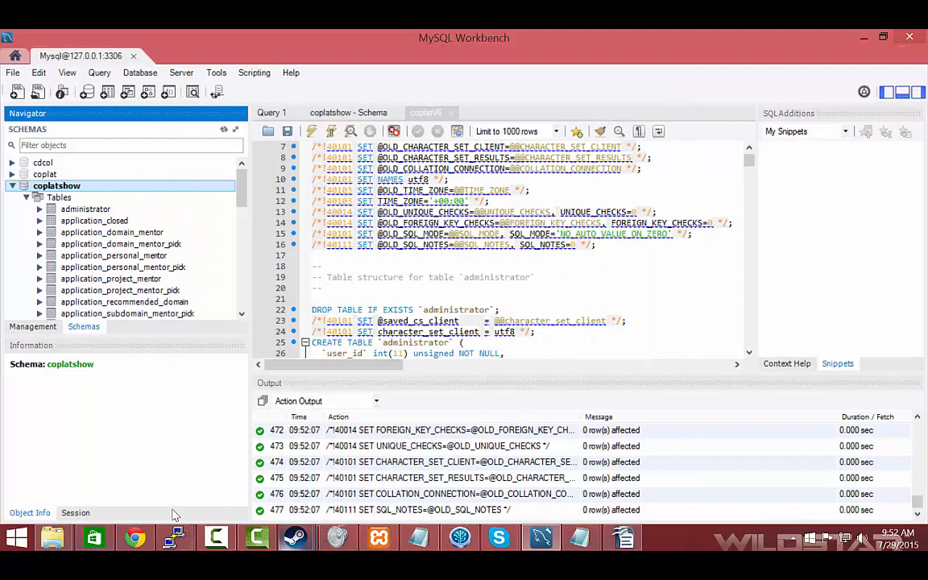
{"action": "left_click", "coordinate": [142, 538]}
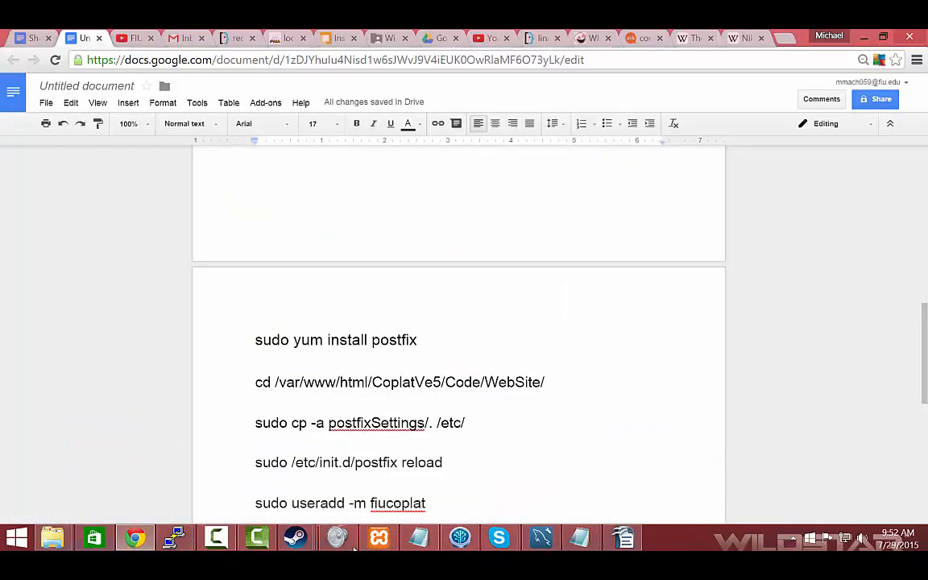
{"action": "left_click", "coordinate": [369, 544]}
{"action": "mouse_move", "coordinate": [133, 545]}
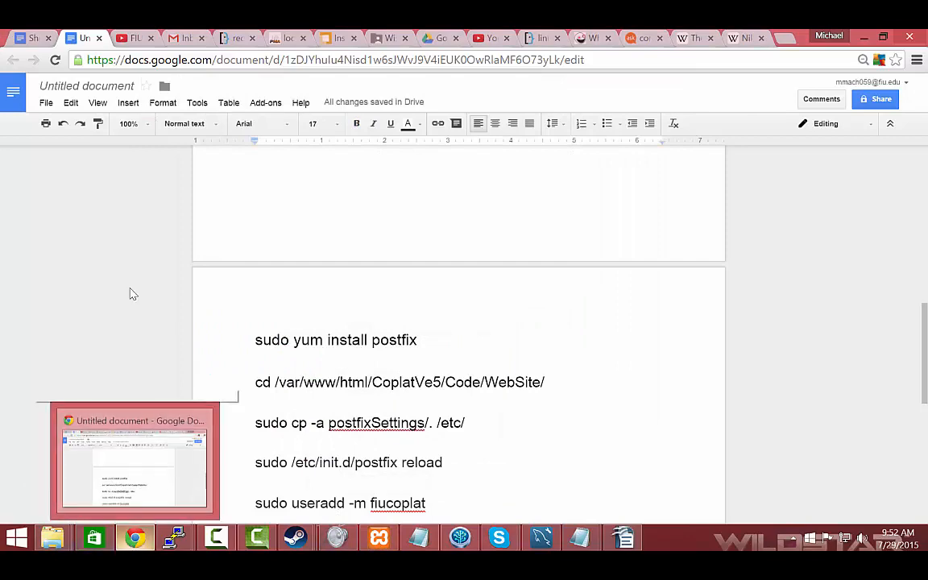
{"action": "left_click", "coordinate": [172, 43]}
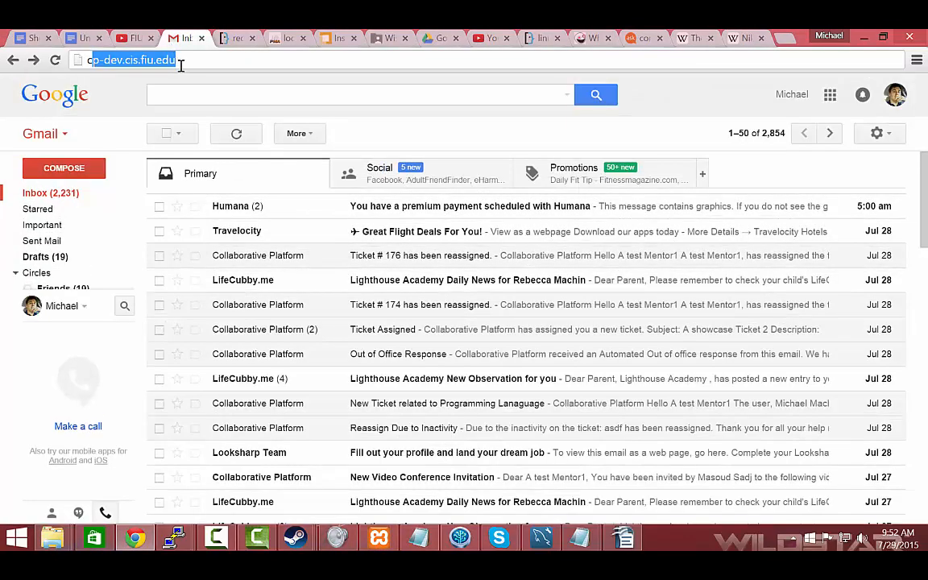
{"action": "left_click_drag", "start_coordinate": [174, 60], "coordinate": [44, 53]}
{"action": "type", "text": "localhost/coplat/index.php"}
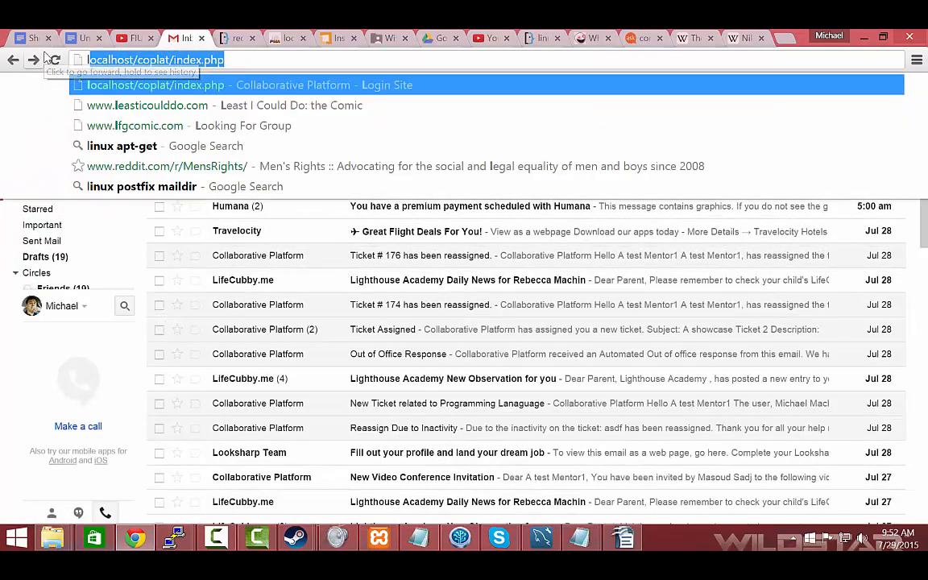
{"action": "key", "text": "Return"}
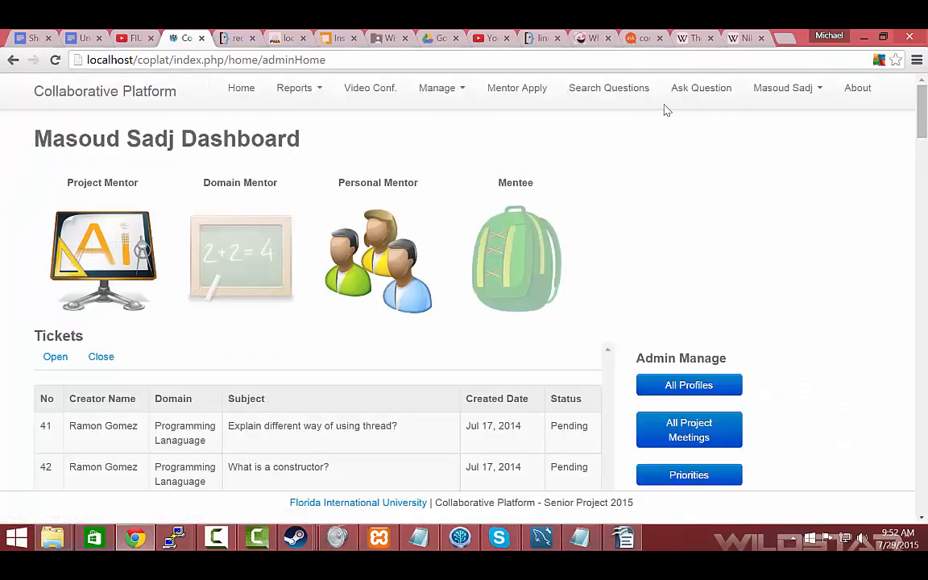
Log out of the Collaborative Platform, then log back in to the dashboard with the saved admin credentials
{"action": "left_click", "coordinate": [781, 88]}
{"action": "left_click", "coordinate": [758, 169]}
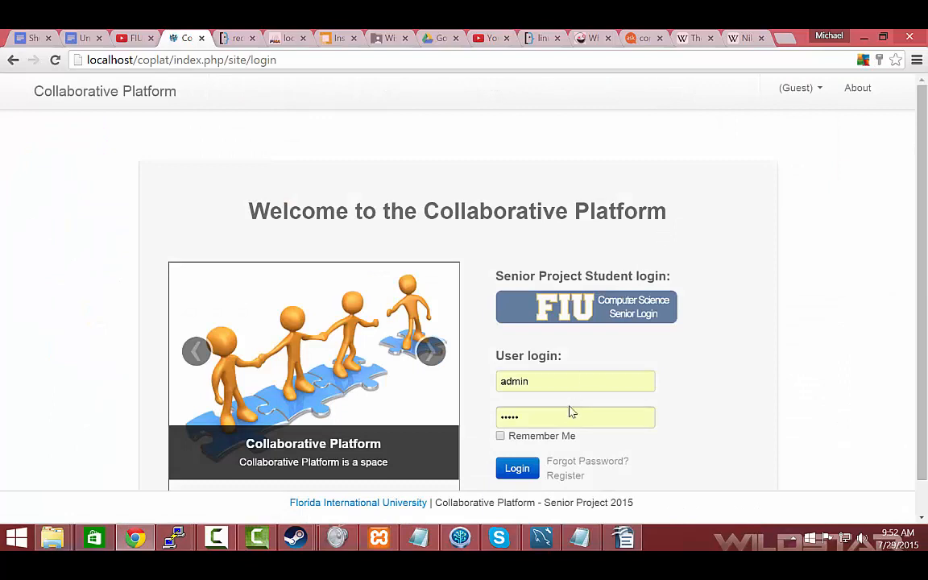
{"action": "double_click", "coordinate": [514, 382]}
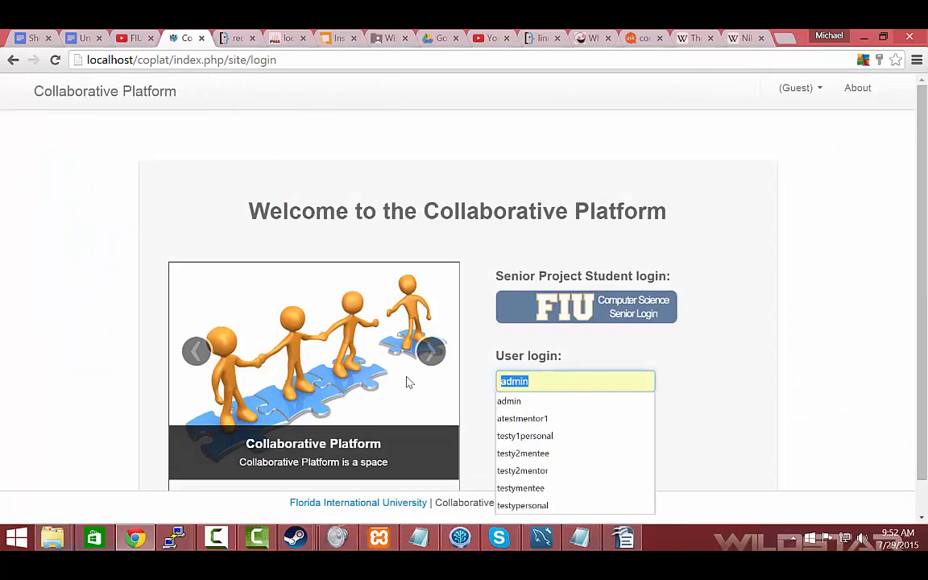
{"action": "left_click", "coordinate": [566, 379]}
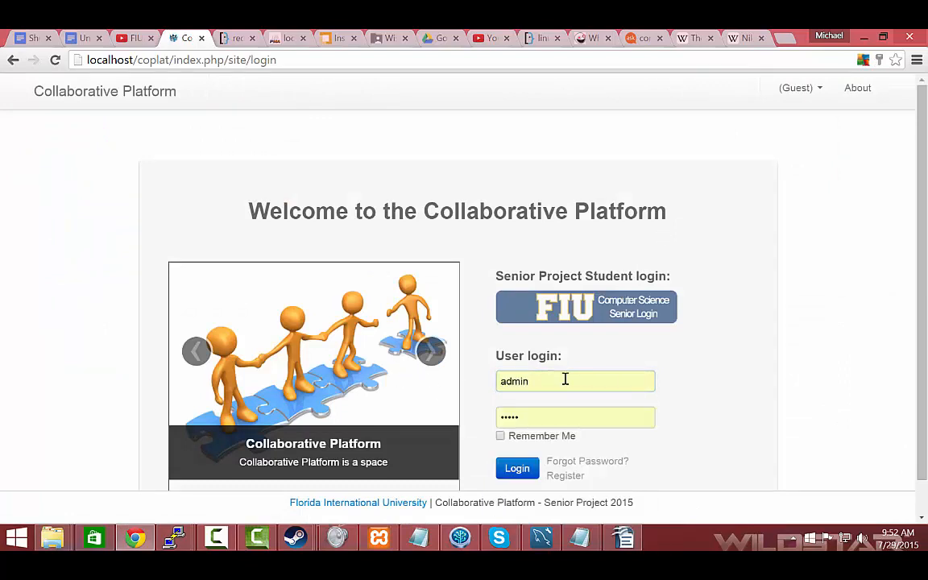
{"action": "left_click", "coordinate": [518, 468]}
{"action": "scroll", "coordinate": [700, 325], "scroll_direction": "down", "scroll_amount": 6}
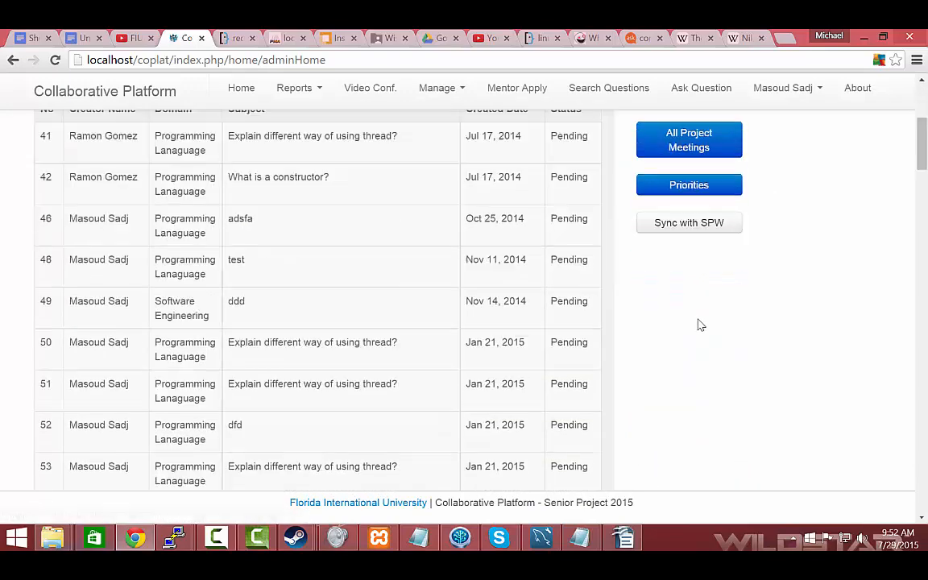
{"action": "scroll", "coordinate": [694, 317], "scroll_direction": "up", "scroll_amount": 6}
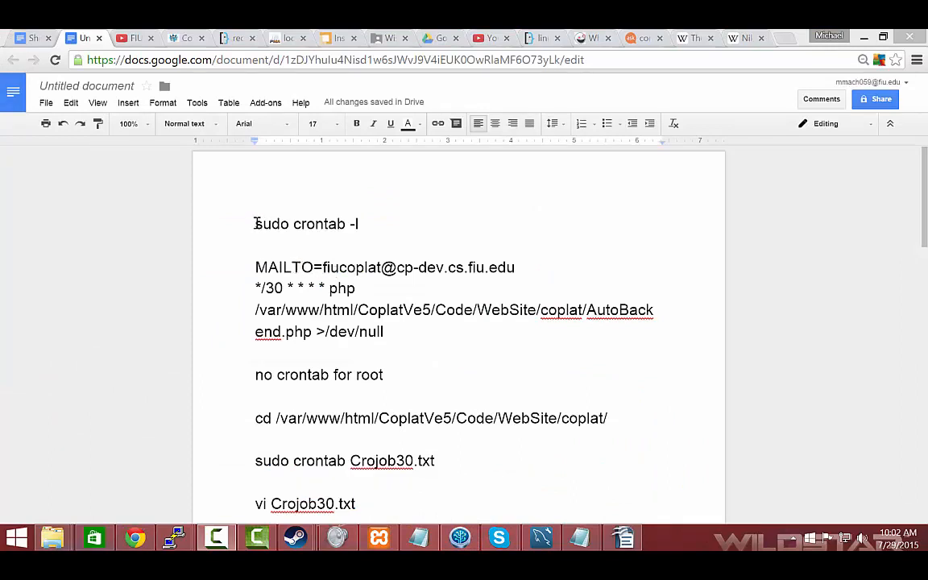
Review the "sudo crontab -l" command in the untitled Google Docs notes, highlighting it and its two possible outputs in turn
{"action": "left_click_drag", "start_coordinate": [256, 224], "coordinate": [373, 214]}
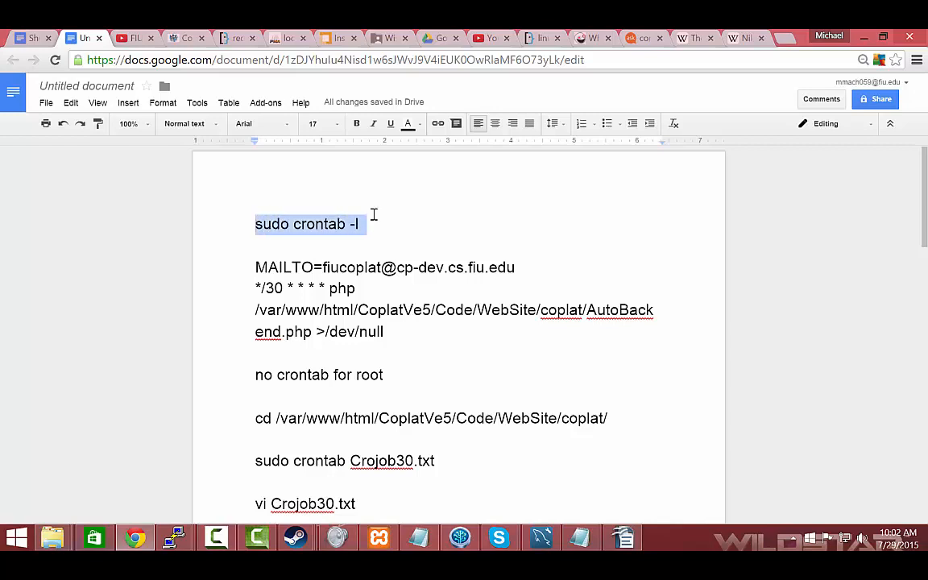
{"action": "left_click", "coordinate": [245, 227]}
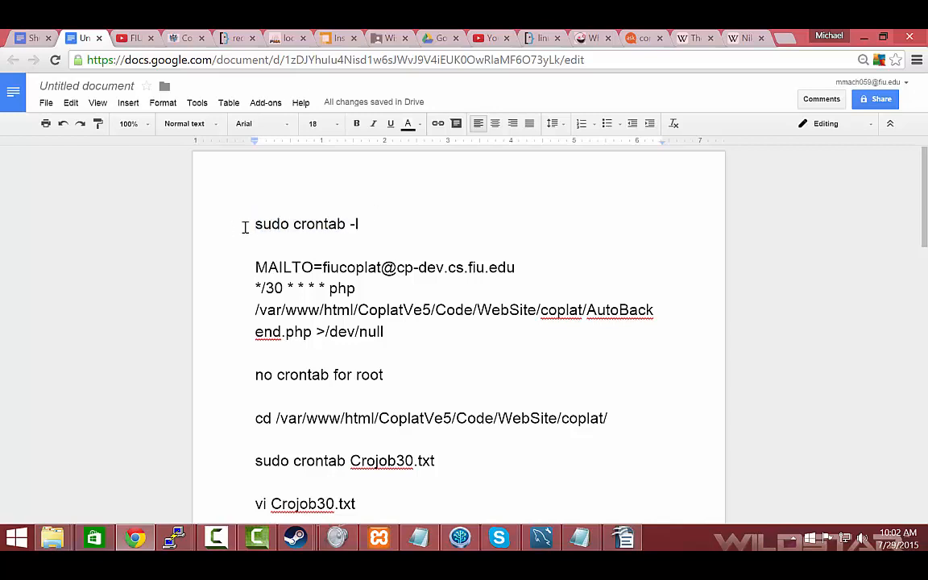
{"action": "left_click_drag", "start_coordinate": [251, 227], "coordinate": [373, 227]}
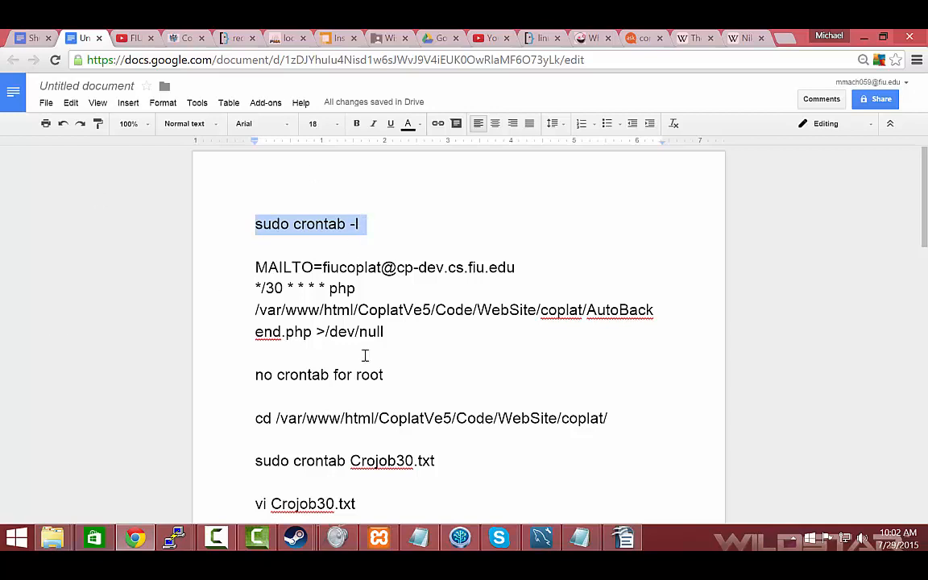
{"action": "left_click", "coordinate": [318, 242]}
{"action": "left_click_drag", "start_coordinate": [256, 265], "coordinate": [407, 344]}
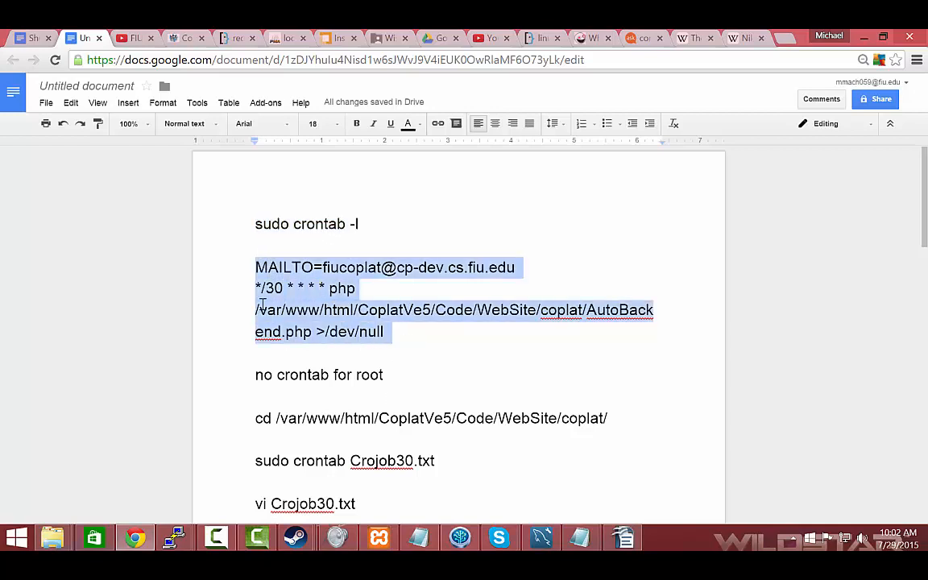
{"action": "left_click", "coordinate": [433, 338]}
{"action": "scroll", "coordinate": [250, 361], "scroll_direction": "down", "scroll_amount": 1}
{"action": "left_click_drag", "start_coordinate": [253, 304], "coordinate": [394, 304]}
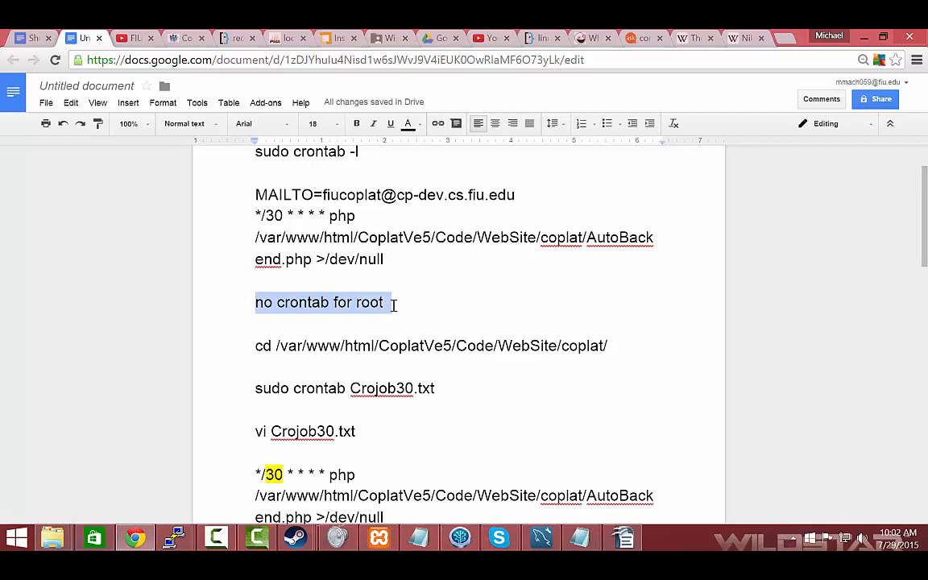
{"action": "left_click", "coordinate": [269, 388]}
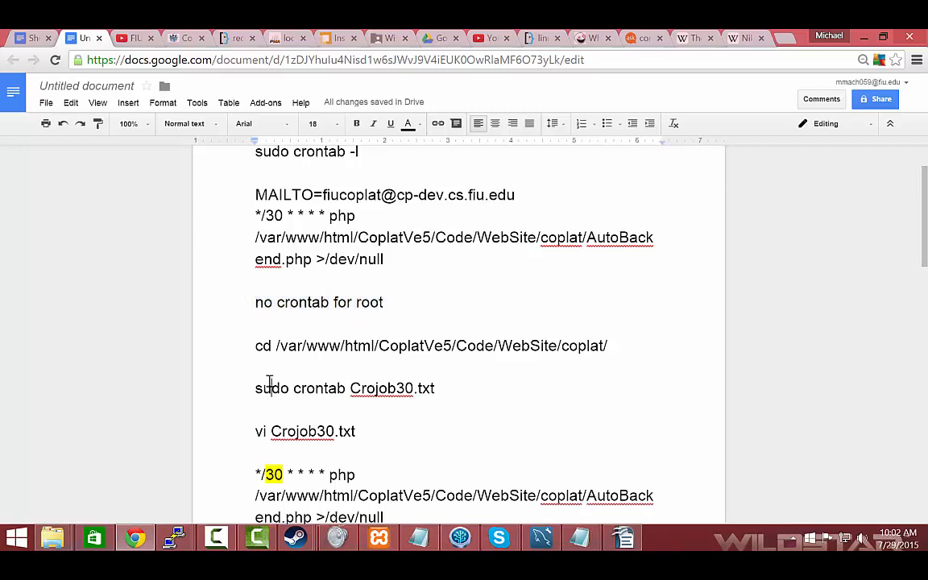
Highlight the cd command for the coplat folder and the "sudo crontab Crojob30.txt" command in the notes
{"action": "left_click", "coordinate": [250, 345]}
{"action": "left_click_drag", "start_coordinate": [255, 357], "coordinate": [626, 351]}
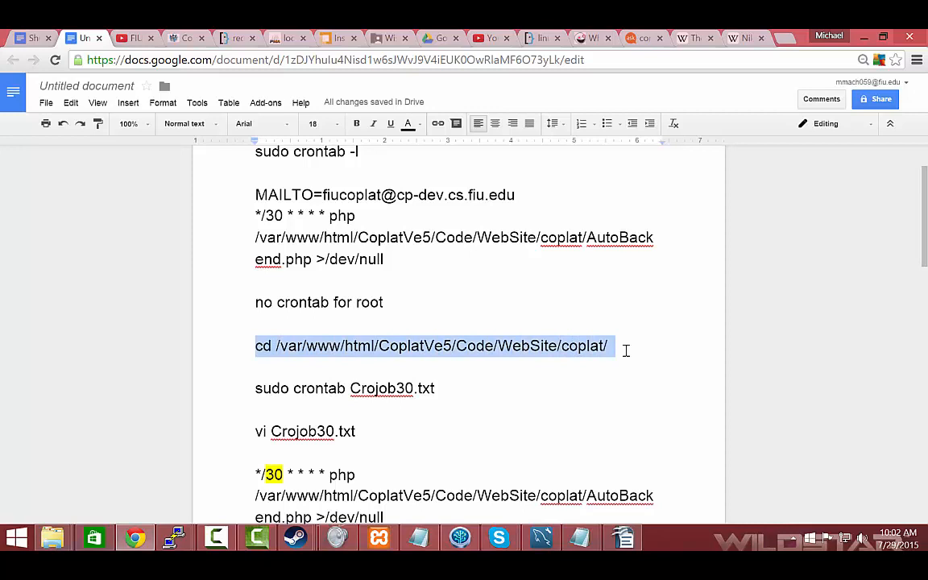
{"action": "left_click", "coordinate": [231, 379]}
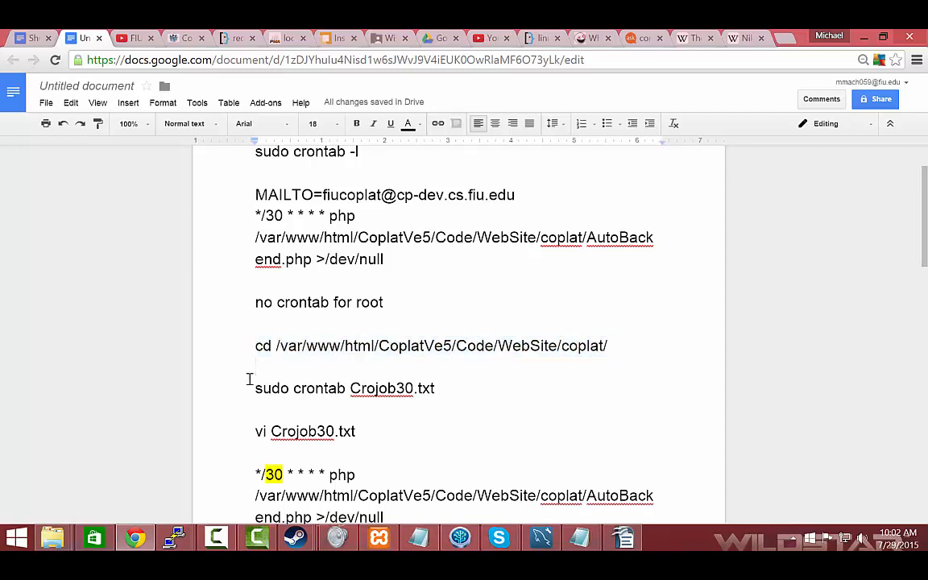
{"action": "left_click_drag", "start_coordinate": [255, 385], "coordinate": [442, 384]}
{"action": "scroll", "coordinate": [338, 435], "scroll_direction": "down", "scroll_amount": 2}
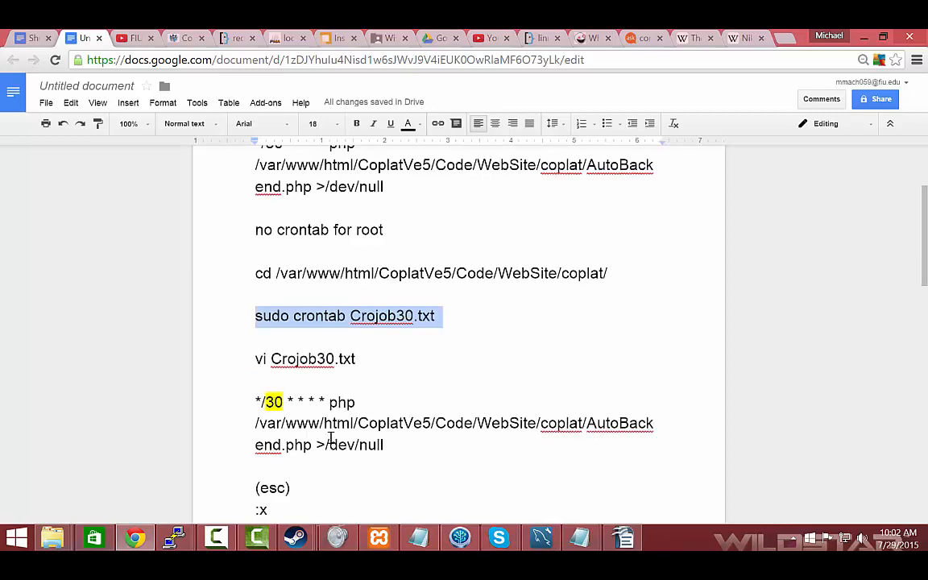
{"action": "left_click", "coordinate": [249, 361]}
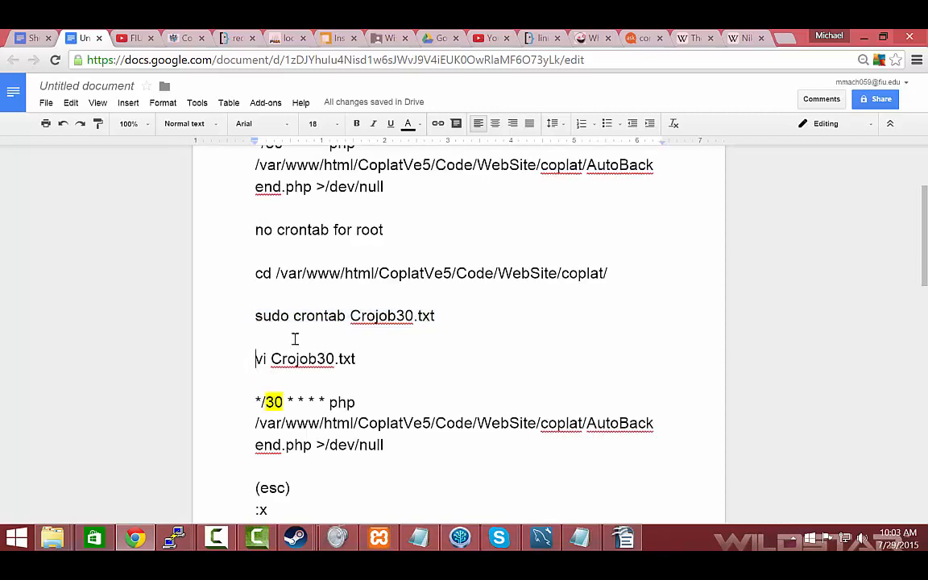
{"action": "left_click_drag", "start_coordinate": [361, 316], "coordinate": [417, 314]}
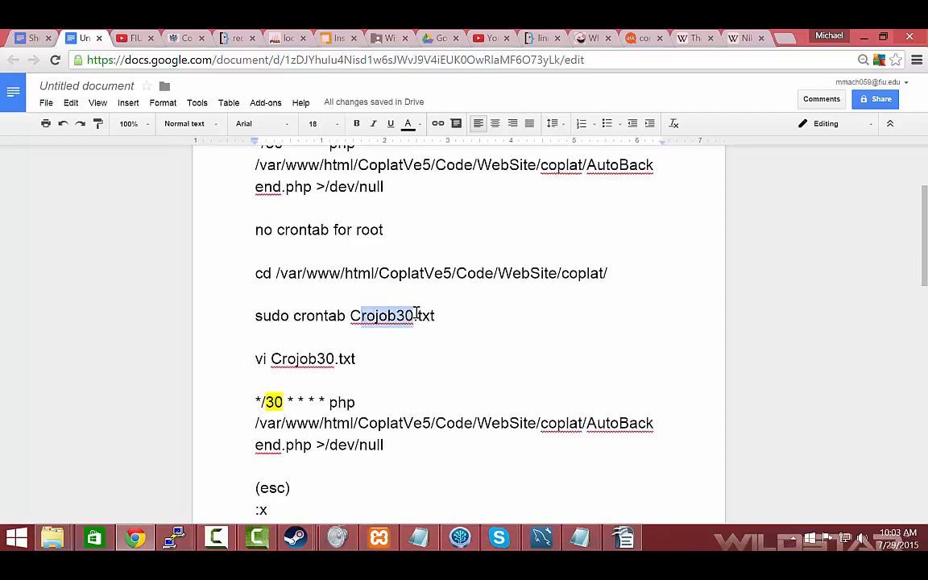
{"action": "left_click", "coordinate": [291, 368]}
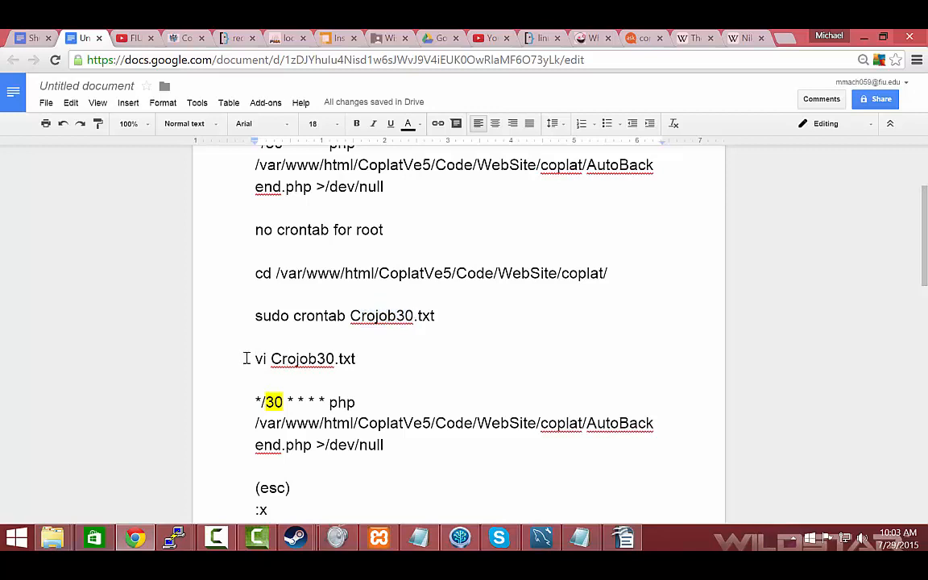
Highlight the "vi Crojob30.txt" command, the AutoBackend.php cron entry below it and its 30-minute interval
{"action": "left_click_drag", "start_coordinate": [246, 359], "coordinate": [355, 358]}
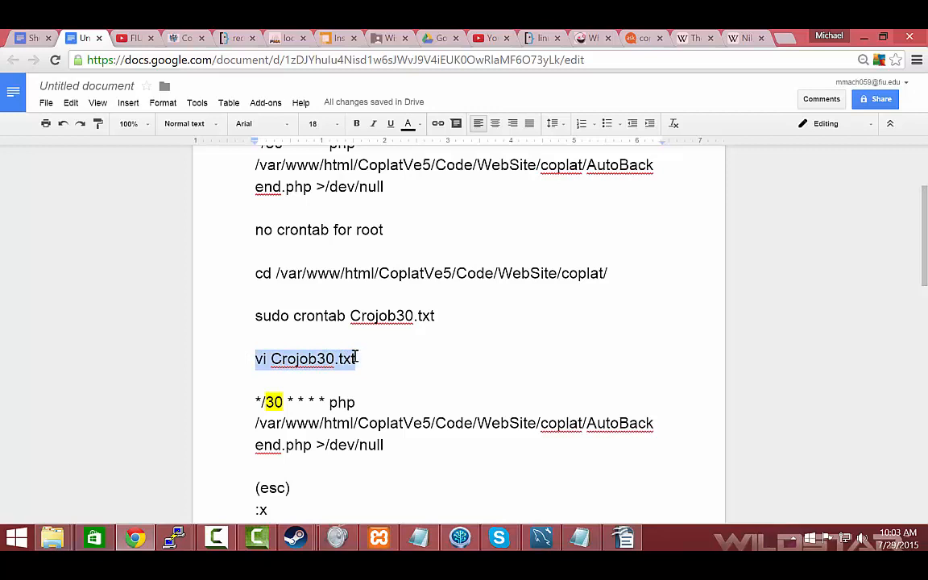
{"action": "double_click", "coordinate": [306, 381]}
{"action": "left_click", "coordinate": [276, 409]}
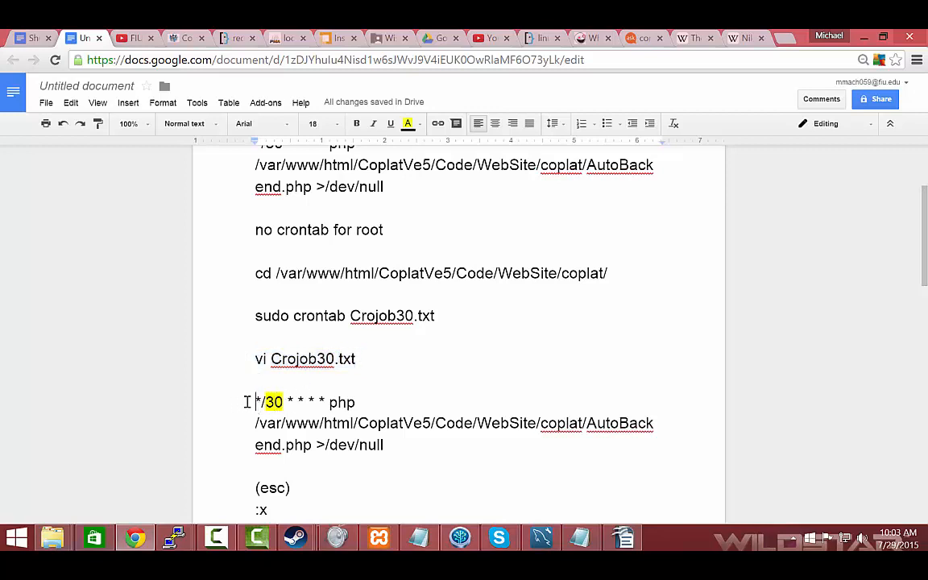
{"action": "left_click_drag", "start_coordinate": [249, 404], "coordinate": [393, 444]}
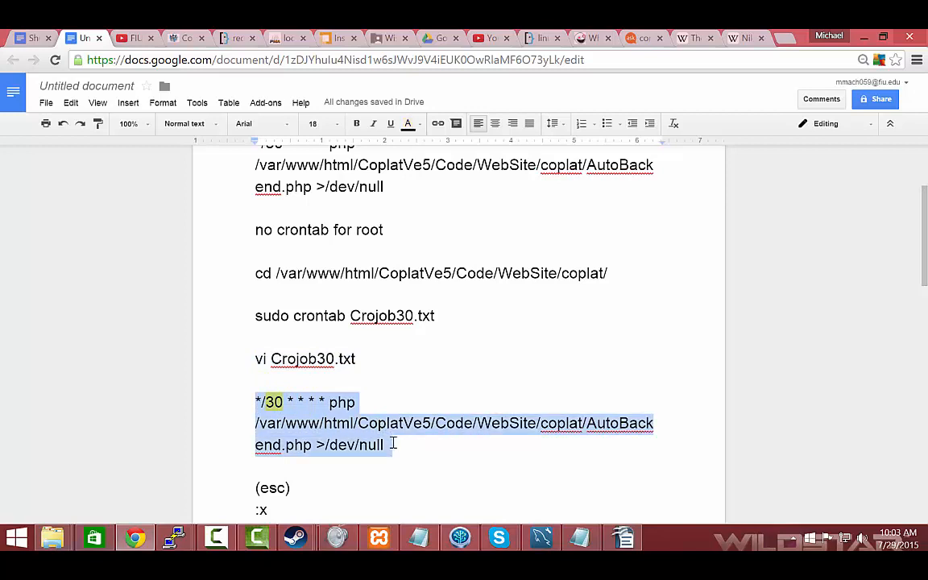
{"action": "left_click", "coordinate": [253, 405]}
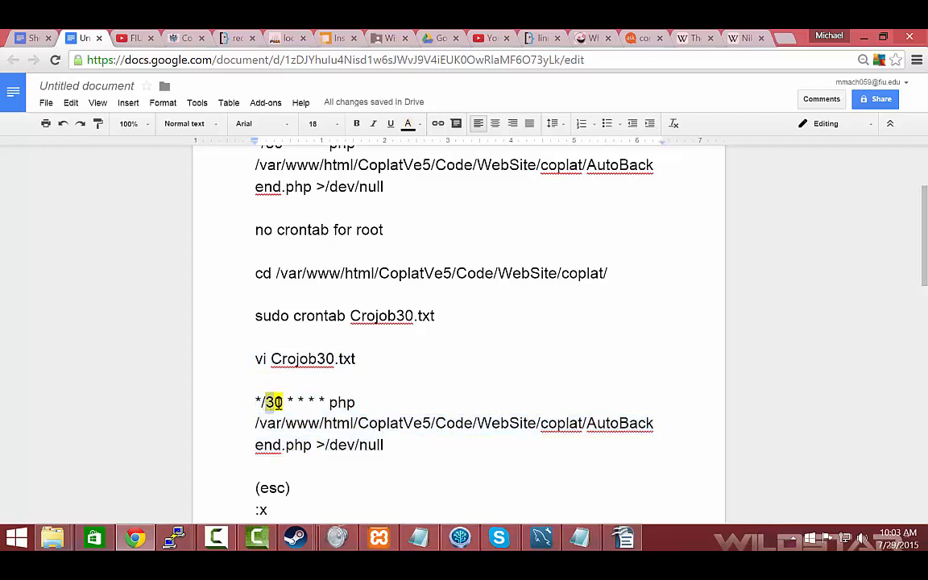
{"action": "double_click", "coordinate": [282, 403]}
{"action": "left_click", "coordinate": [233, 418]}
Go over the vi save-and-exit instructions (esc, :x, enter) and the "sudo crontab -r" command at the end of the page
{"action": "scroll", "coordinate": [234, 412], "scroll_direction": "down", "scroll_amount": 2}
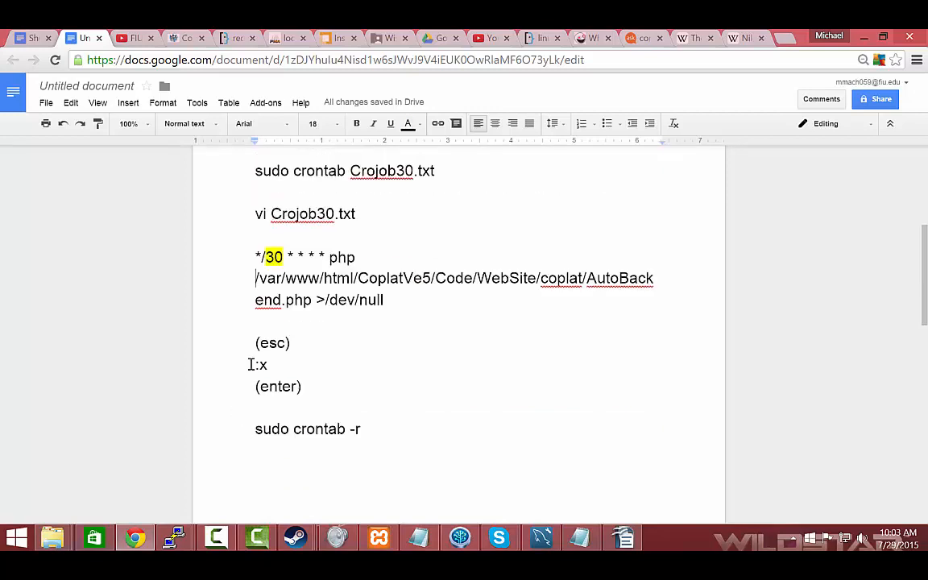
{"action": "left_click", "coordinate": [234, 372]}
{"action": "left_click_drag", "start_coordinate": [255, 368], "coordinate": [347, 370]}
{"action": "left_click", "coordinate": [284, 392]}
{"action": "scroll", "coordinate": [272, 439], "scroll_direction": "down", "scroll_amount": 1}
{"action": "left_click_drag", "start_coordinate": [252, 353], "coordinate": [369, 353]}
{"action": "left_click", "coordinate": [368, 353]}
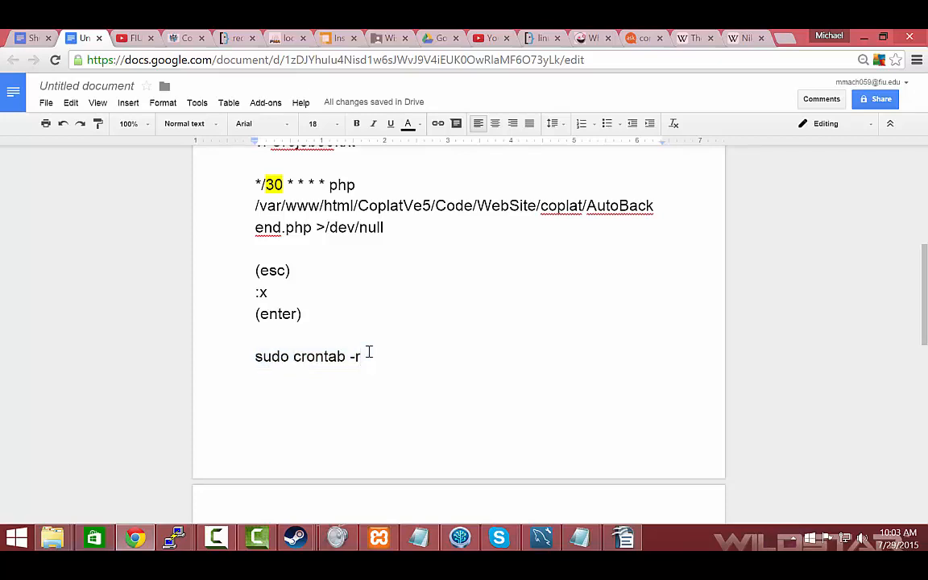
{"action": "scroll", "coordinate": [369, 353], "scroll_direction": "down", "scroll_amount": 3}
{"action": "scroll", "coordinate": [341, 290], "scroll_direction": "up", "scroll_amount": 2}
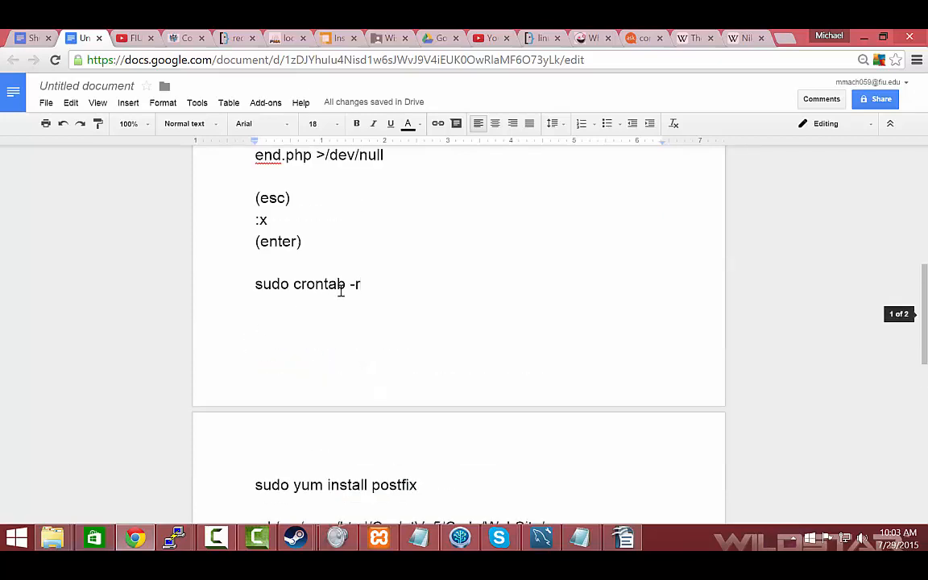
{"action": "key", "text": "Return"}
Return to the "sudo crontab Crojob30.txt" line, highlight it again and recheck the lines below it
{"action": "scroll", "coordinate": [370, 293], "scroll_direction": "up", "scroll_amount": 4}
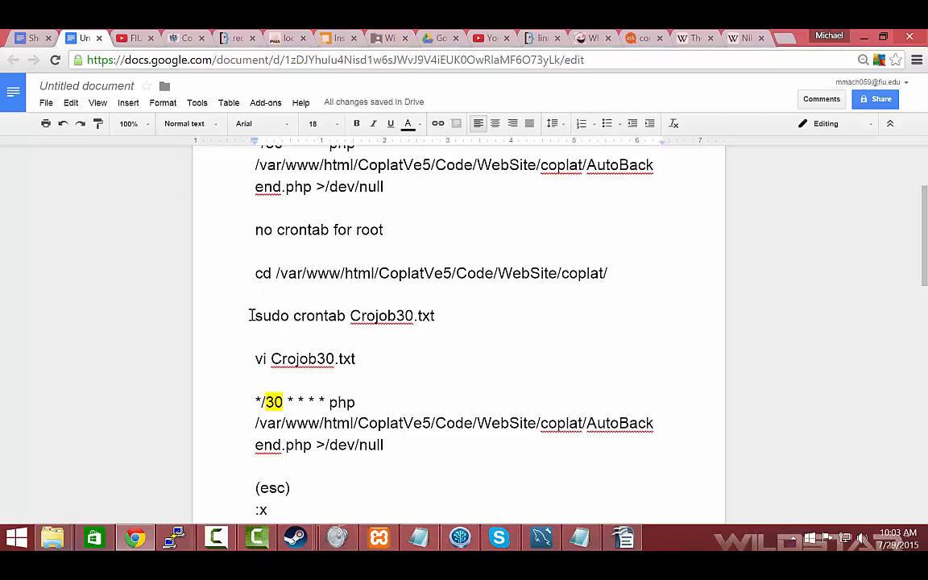
{"action": "left_click_drag", "start_coordinate": [251, 315], "coordinate": [464, 314]}
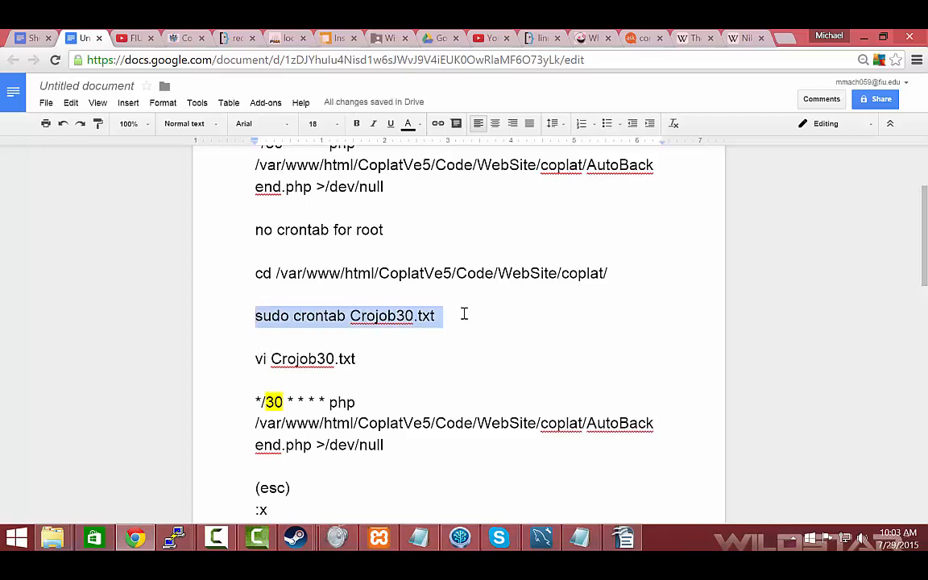
{"action": "left_click", "coordinate": [464, 315]}
{"action": "scroll", "coordinate": [269, 354], "scroll_direction": "down", "scroll_amount": 2}
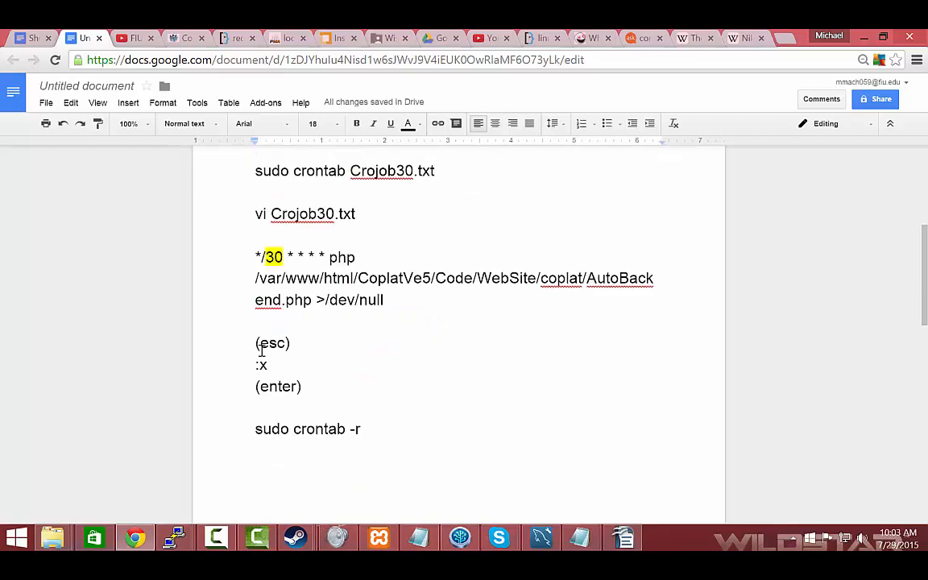
{"action": "scroll", "coordinate": [262, 347], "scroll_direction": "up", "scroll_amount": 1}
{"action": "scroll", "coordinate": [278, 339], "scroll_direction": "down", "scroll_amount": 2}
{"action": "scroll", "coordinate": [274, 306], "scroll_direction": "up", "scroll_amount": 2}
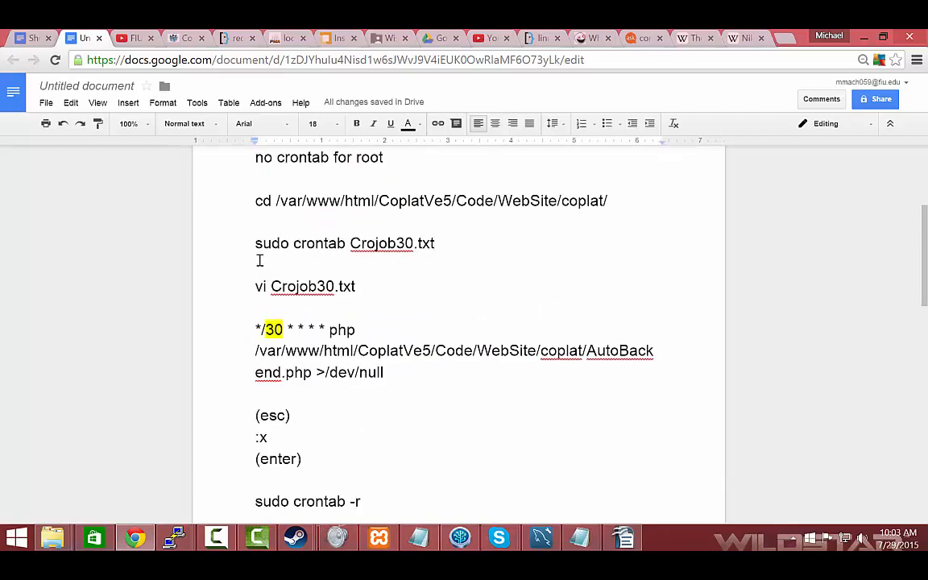
Highlight the Crojob30.txt file name in the vi command and the 30 in the cron entry below it
{"action": "left_click_drag", "start_coordinate": [268, 291], "coordinate": [390, 295]}
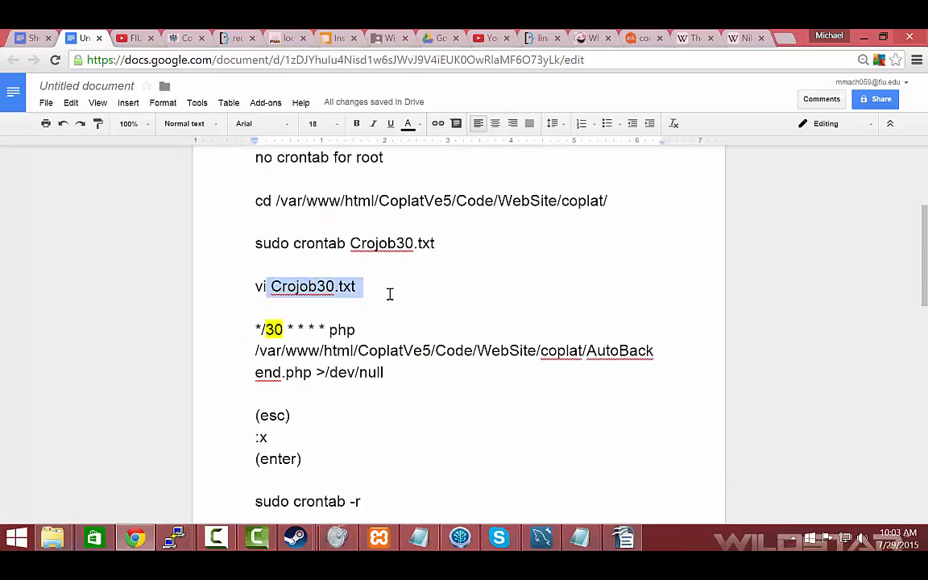
{"action": "left_click_drag", "start_coordinate": [254, 328], "coordinate": [278, 329]}
{"action": "left_click", "coordinate": [308, 286]}
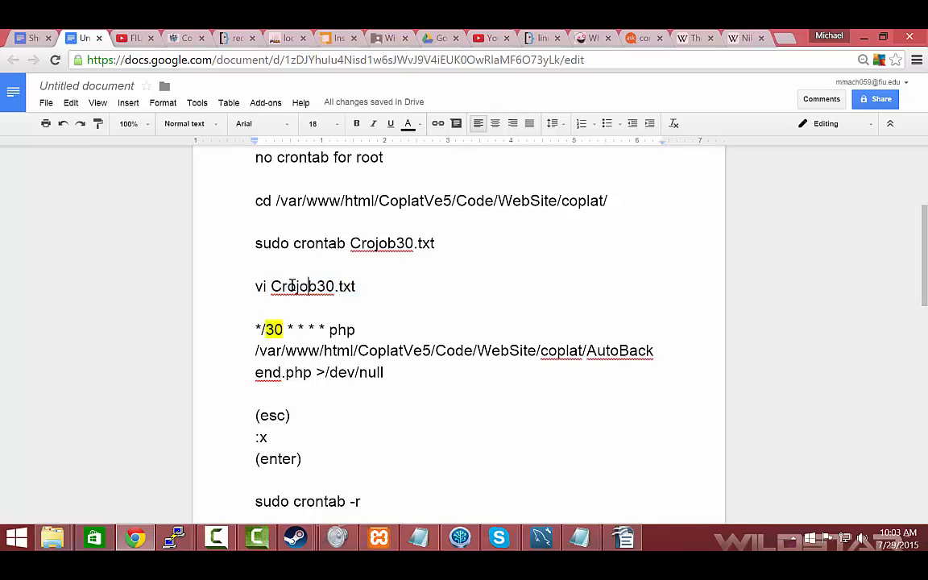
{"action": "left_click", "coordinate": [272, 287]}
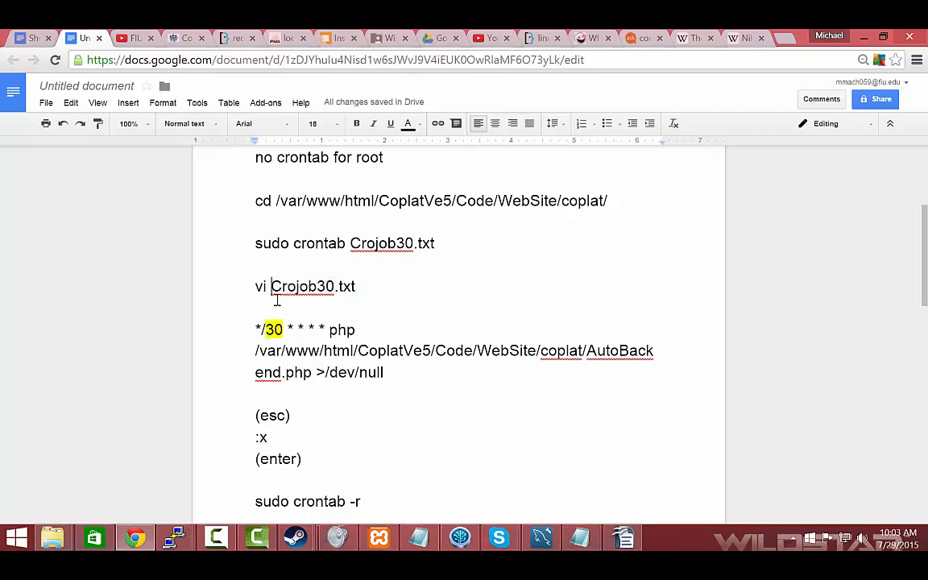
{"action": "left_click", "coordinate": [316, 286]}
{"action": "scroll", "coordinate": [396, 349], "scroll_direction": "down", "scroll_amount": 2}
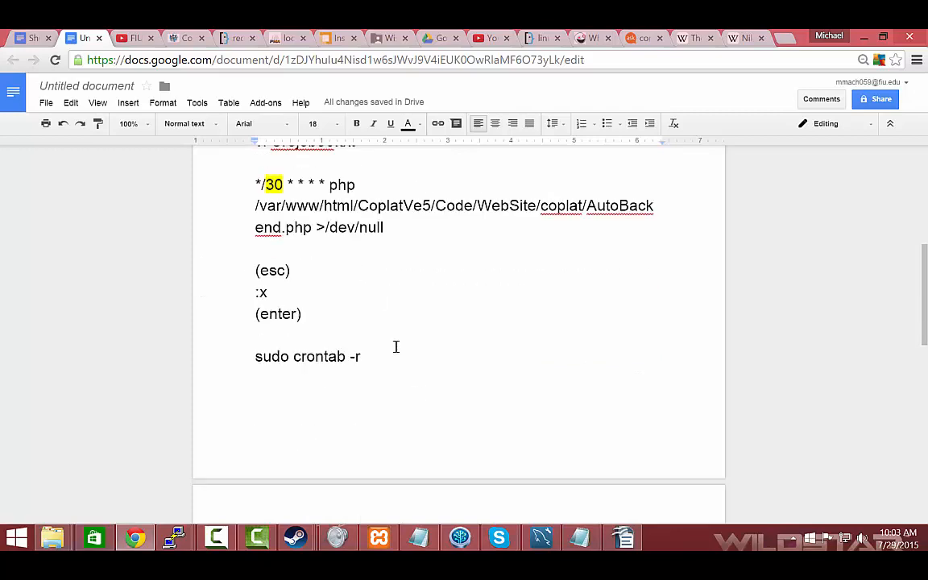
Go to the second page of the notes and highlight the "sudo yum install postfix" command
{"action": "scroll", "coordinate": [395, 346], "scroll_direction": "up", "scroll_amount": 1}
{"action": "scroll", "coordinate": [396, 346], "scroll_direction": "down", "scroll_amount": 2}
{"action": "scroll", "coordinate": [396, 347], "scroll_direction": "down", "scroll_amount": 4}
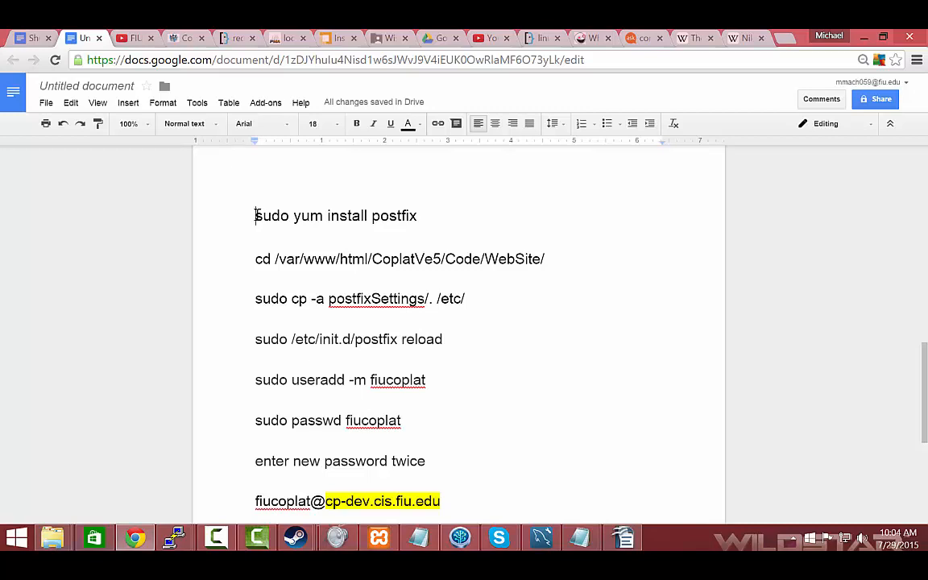
{"action": "left_click_drag", "start_coordinate": [258, 216], "coordinate": [416, 211]}
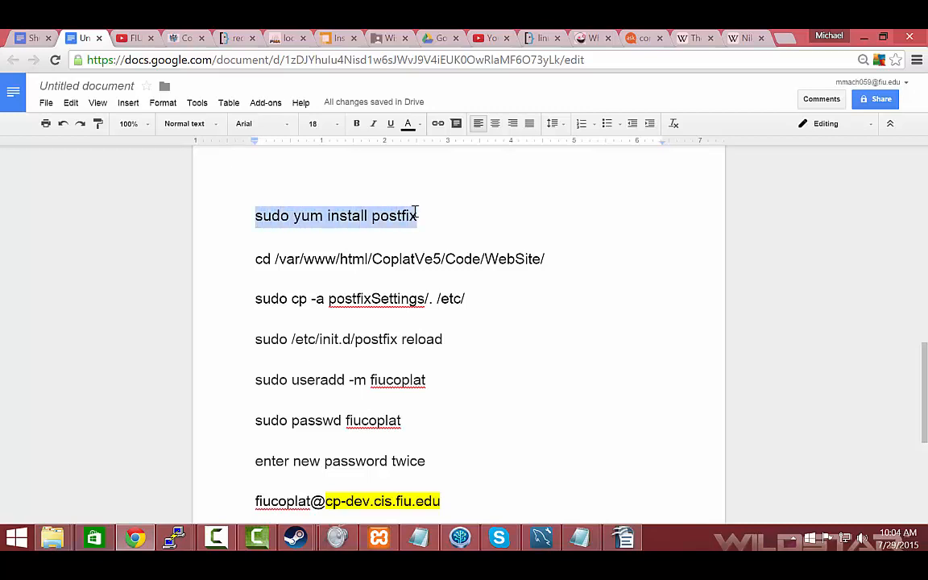
{"action": "left_click", "coordinate": [200, 215]}
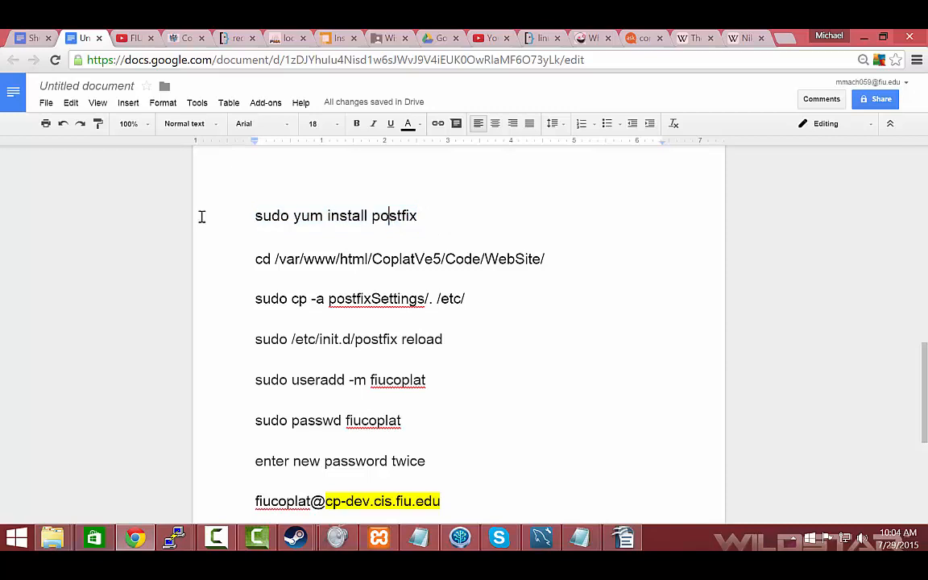
{"action": "left_click_drag", "start_coordinate": [267, 213], "coordinate": [400, 210]}
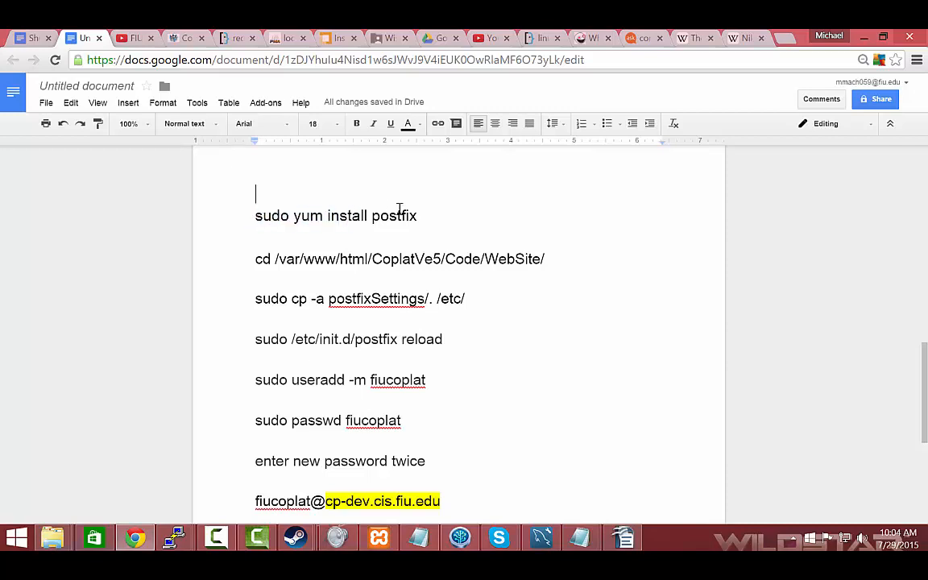
Highlight "sudo yum install postfix" again, followed by the "cd /var/www/html/CoplatVe5/Code/WebSite/" line below it
{"action": "left_click", "coordinate": [445, 215]}
{"action": "left_click_drag", "start_coordinate": [263, 214], "coordinate": [467, 210]}
{"action": "left_click_drag", "start_coordinate": [248, 259], "coordinate": [548, 260]}
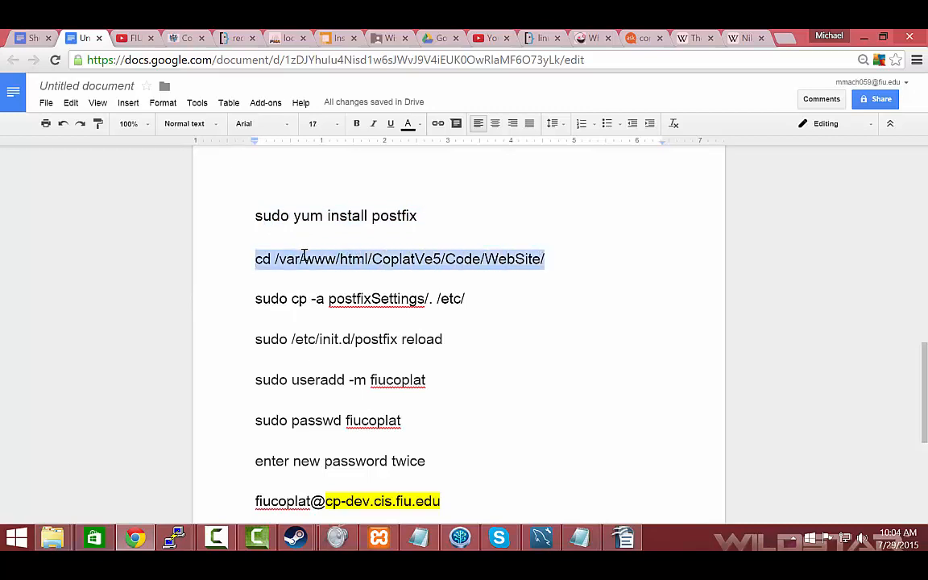
Highlight the "sudo cp -a postfixSettings/. /etc/" command and the "sudo /etc/init.d/postfix reload" command below it
{"action": "left_click", "coordinate": [252, 305]}
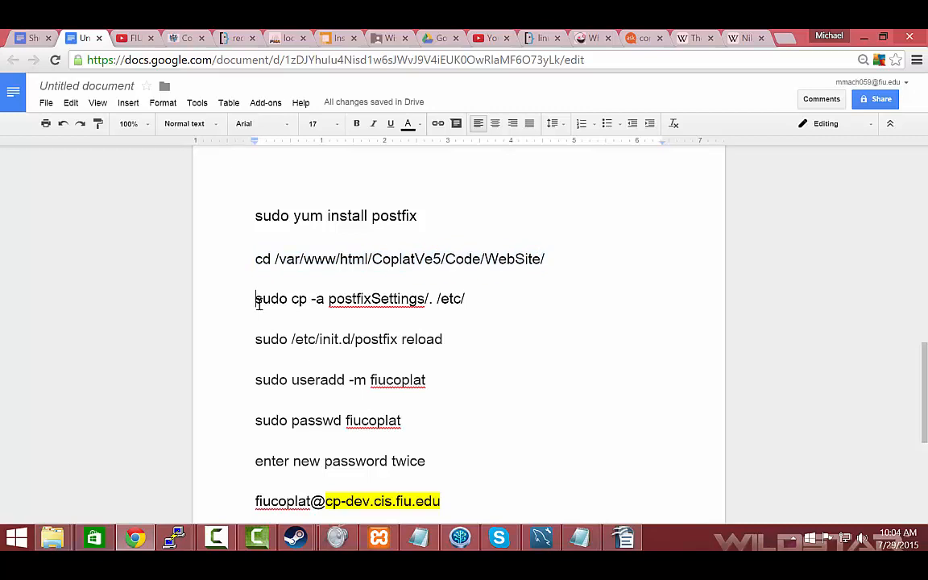
{"action": "left_click_drag", "start_coordinate": [259, 303], "coordinate": [472, 297]}
{"action": "left_click", "coordinate": [263, 305]}
{"action": "left_click", "coordinate": [472, 297]}
{"action": "left_click_drag", "start_coordinate": [473, 299], "coordinate": [258, 303]}
{"action": "left_click", "coordinate": [255, 337]}
{"action": "left_click_drag", "start_coordinate": [258, 338], "coordinate": [456, 346]}
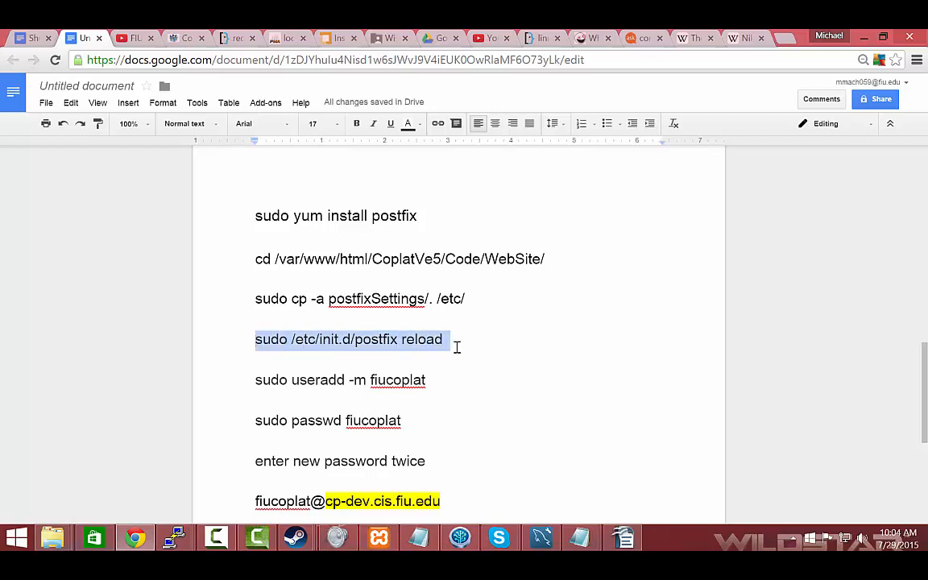
{"action": "left_click", "coordinate": [379, 356]}
Highlight the "sudo useradd -m fiucoplat" command and the "sudo passwd fiucoplat" command below it
{"action": "scroll", "coordinate": [242, 330], "scroll_direction": "down", "scroll_amount": 1}
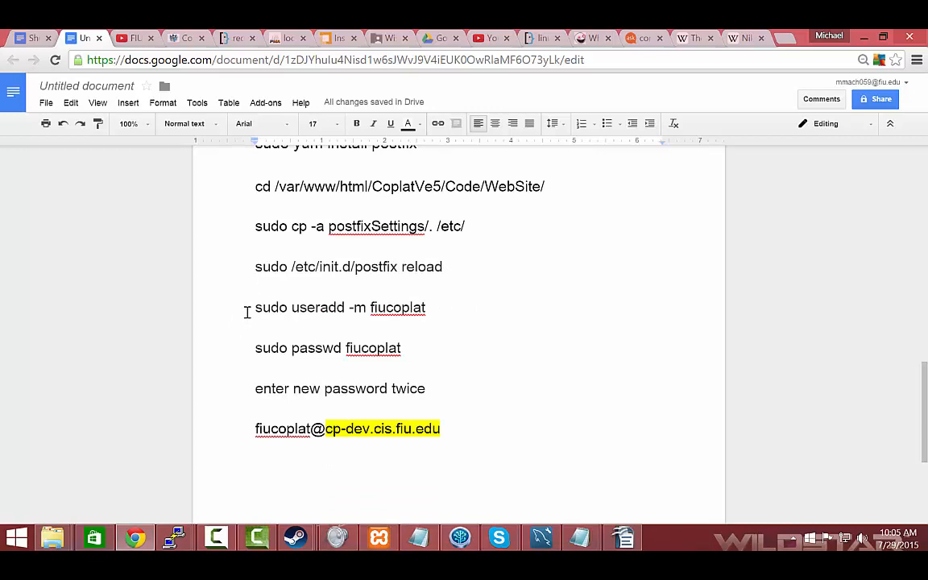
{"action": "left_click", "coordinate": [255, 307]}
{"action": "left_click_drag", "start_coordinate": [299, 302], "coordinate": [430, 306]}
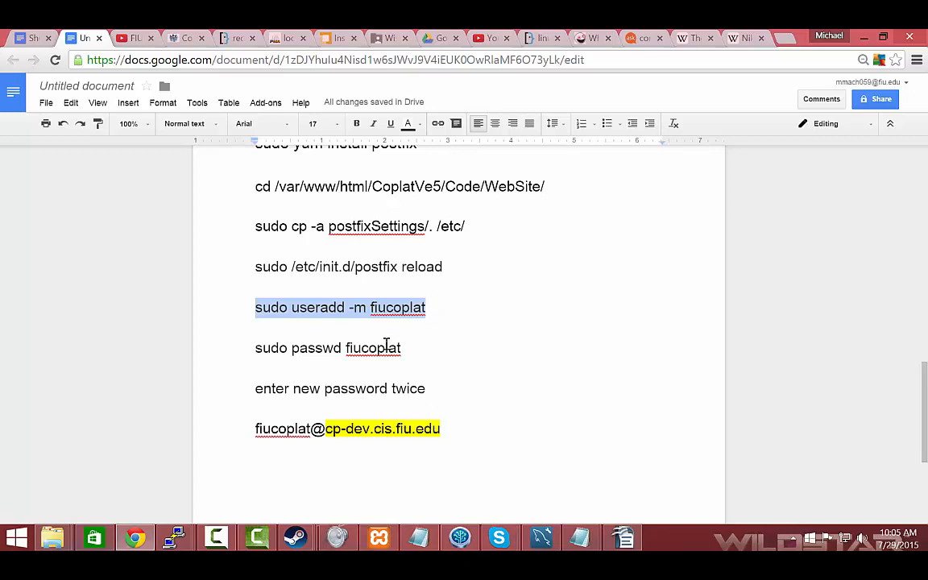
{"action": "left_click", "coordinate": [322, 348]}
{"action": "left_click_drag", "start_coordinate": [257, 348], "coordinate": [403, 348]}
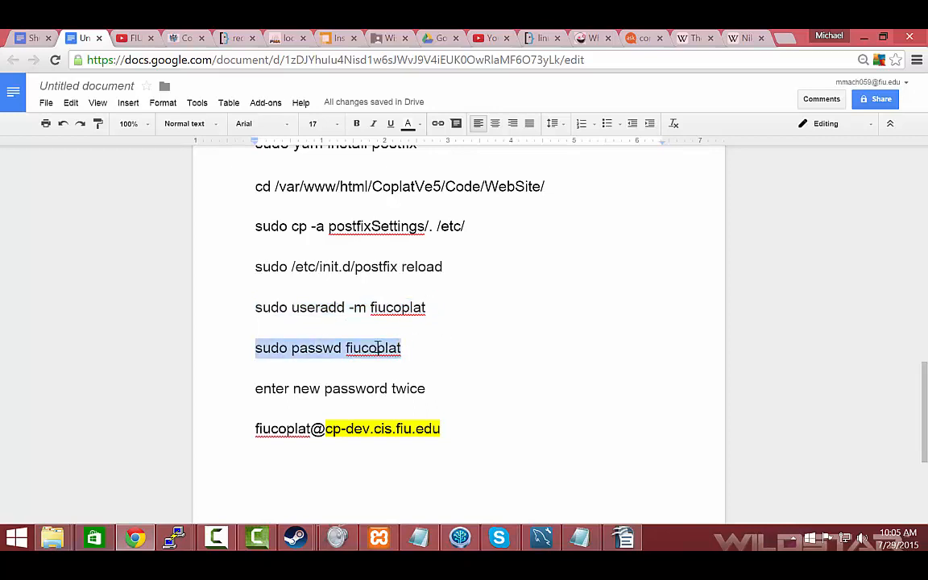
Append a sample account password after the "sudo passwd fiucoplat" command and delete it again
{"action": "left_click", "coordinate": [458, 348]}
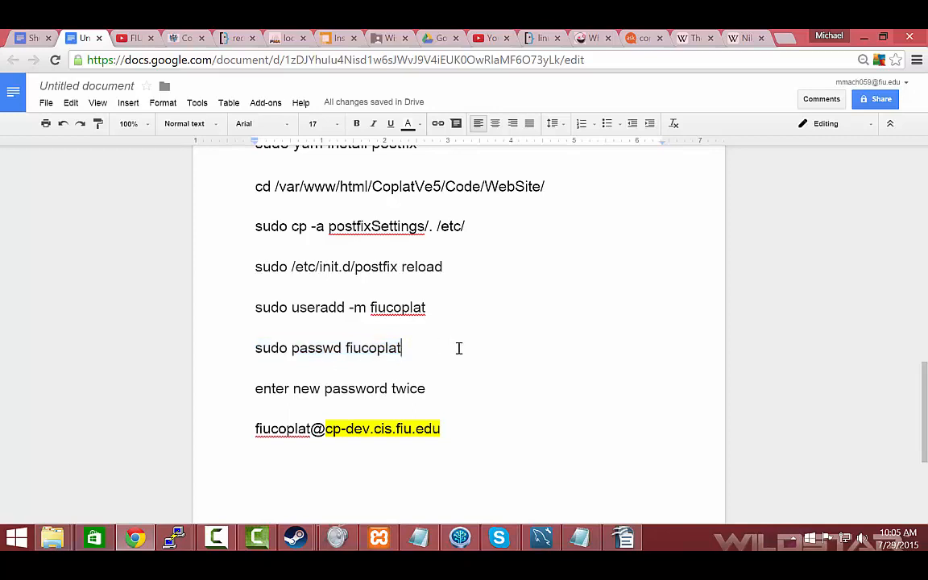
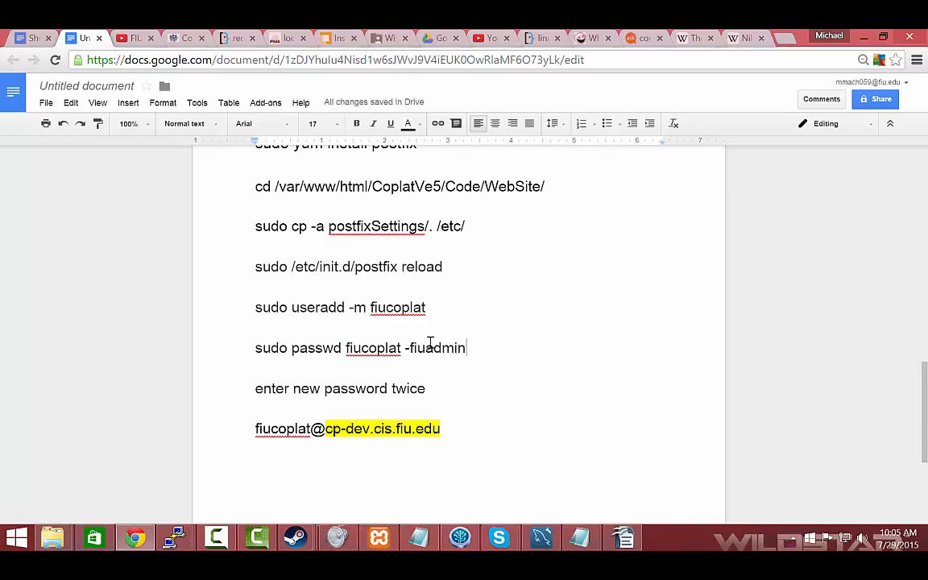
{"action": "left_click_drag", "start_coordinate": [475, 346], "coordinate": [408, 345]}
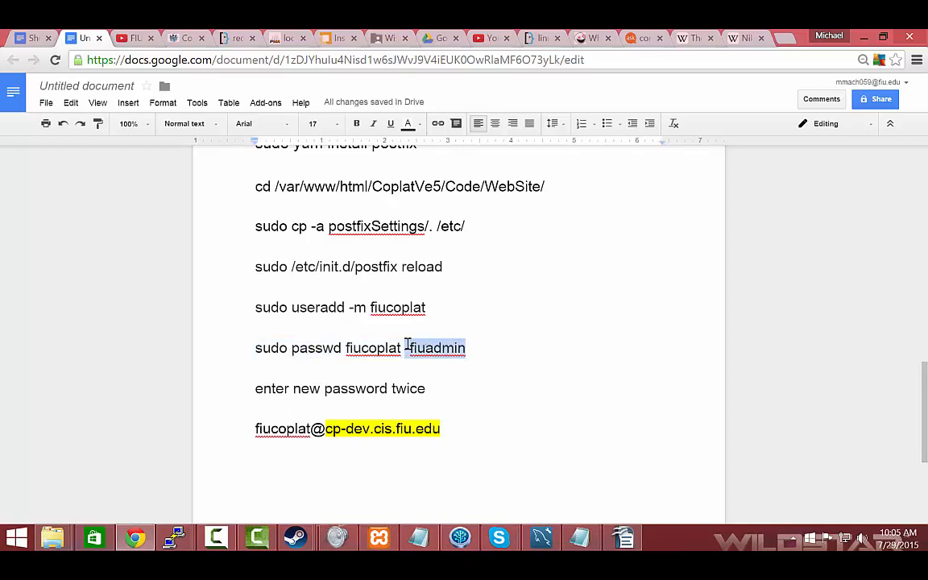
{"action": "key", "text": "BackSpace"}
{"action": "key", "text": "BackSpace"}
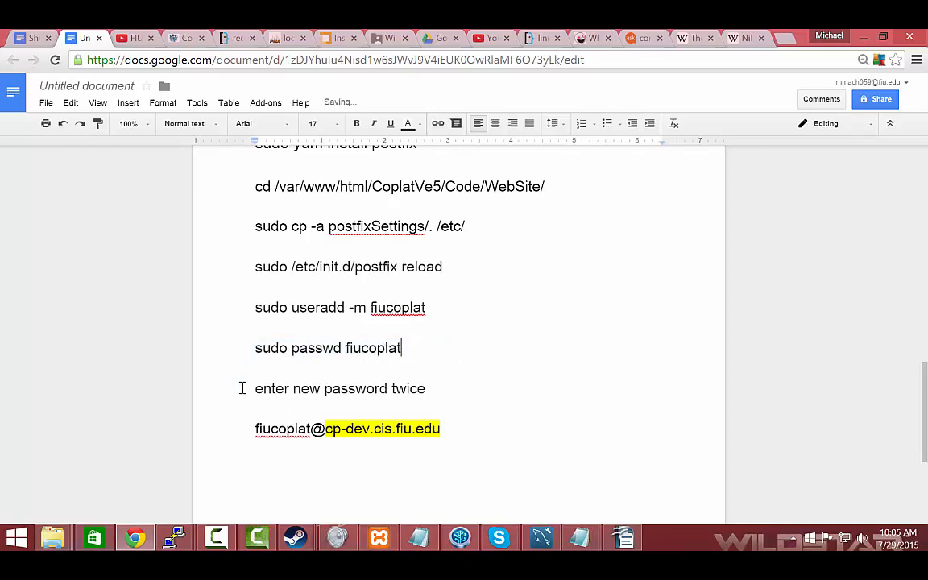
Highlight the "enter new password twice" line and the account's e-mail address at the end of the notes
{"action": "left_click_drag", "start_coordinate": [250, 389], "coordinate": [418, 388]}
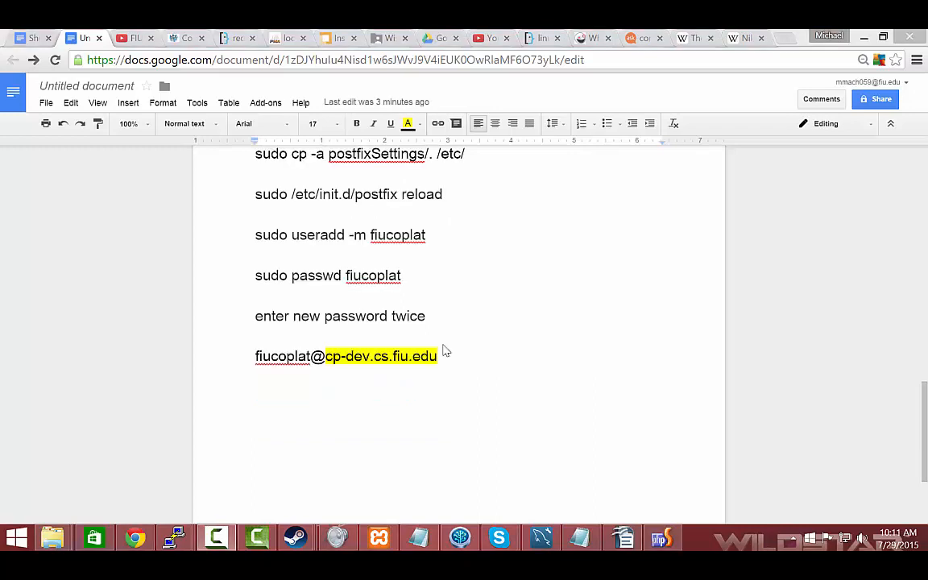
{"action": "left_click", "coordinate": [252, 356]}
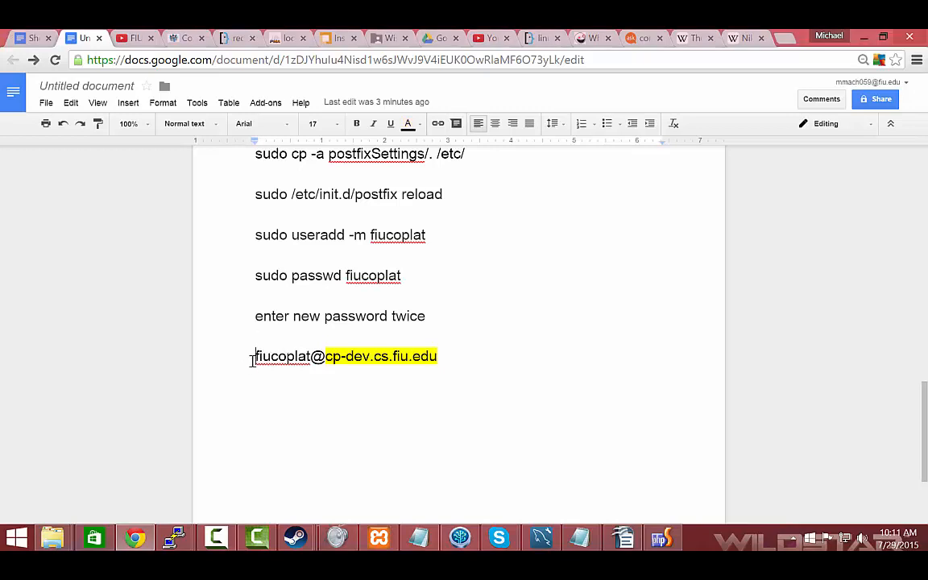
{"action": "left_click_drag", "start_coordinate": [252, 360], "coordinate": [441, 356]}
{"action": "scroll", "coordinate": [443, 356], "scroll_direction": "up", "scroll_amount": 3}
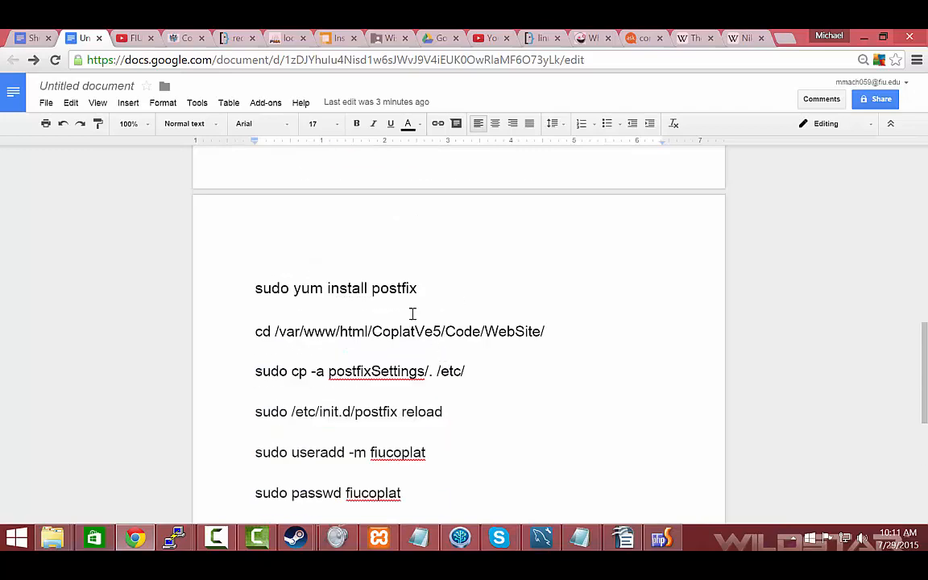
{"action": "scroll", "coordinate": [412, 314], "scroll_direction": "down", "scroll_amount": 1}
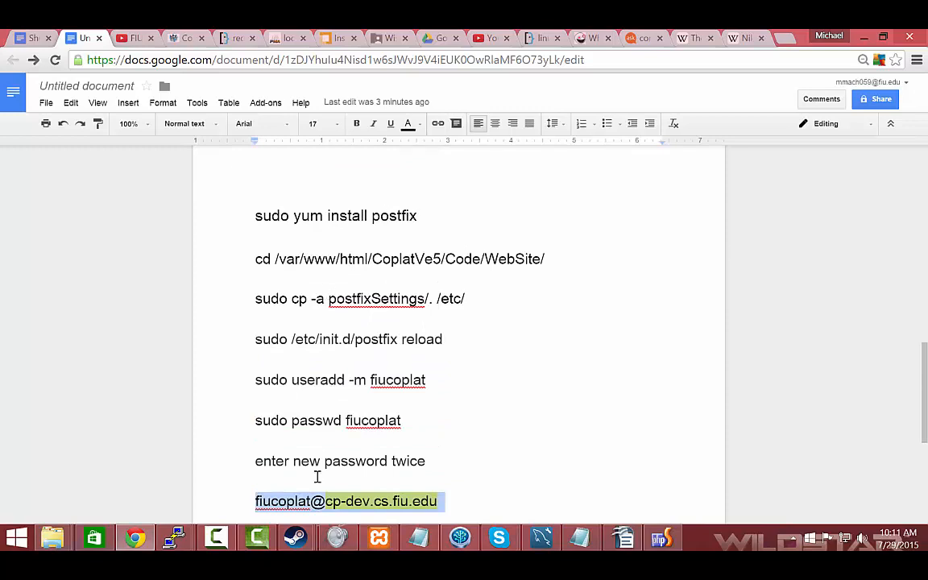
{"action": "scroll", "coordinate": [317, 477], "scroll_direction": "down", "scroll_amount": 1}
{"action": "left_click_drag", "start_coordinate": [256, 429], "coordinate": [437, 439]}
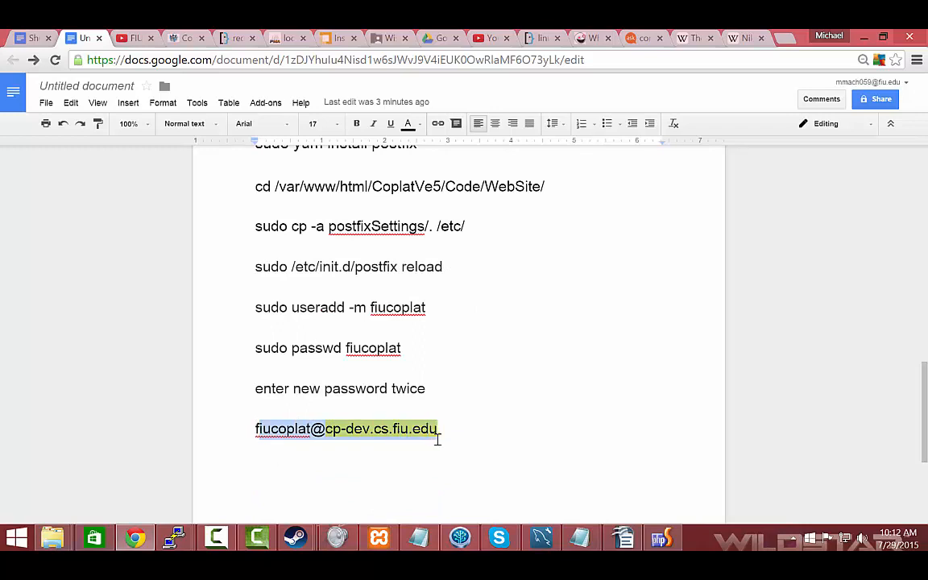
Switch to PhpStorm, dismiss the Find in Path dialog and open Replace in Path
{"action": "left_click", "coordinate": [674, 545]}
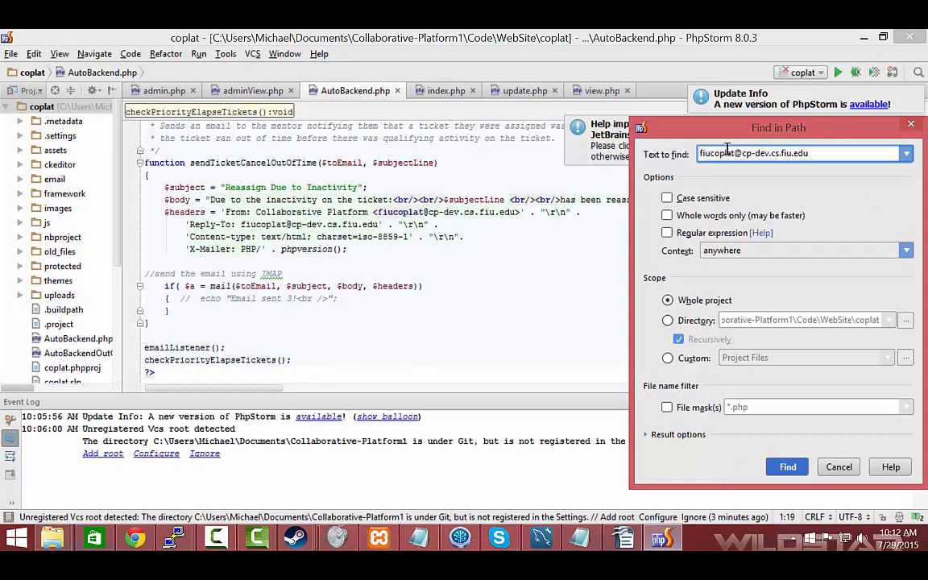
{"action": "key", "text": "Escape"}
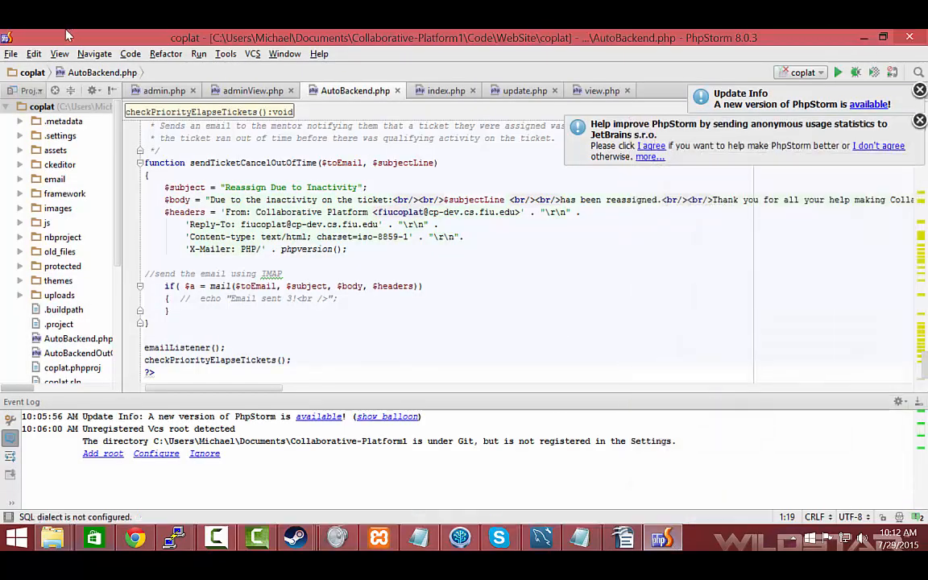
{"action": "left_click", "coordinate": [33, 53]}
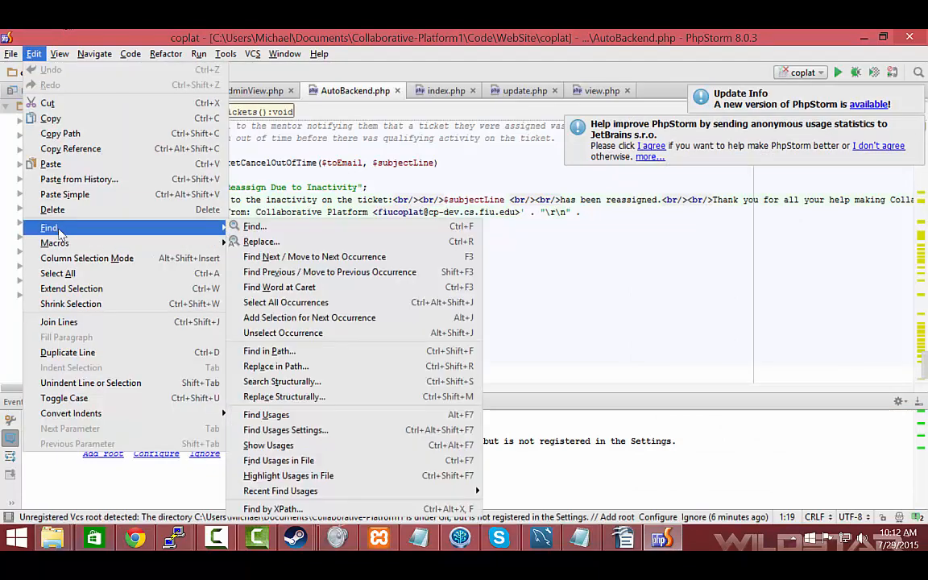
{"action": "mouse_move", "coordinate": [194, 228]}
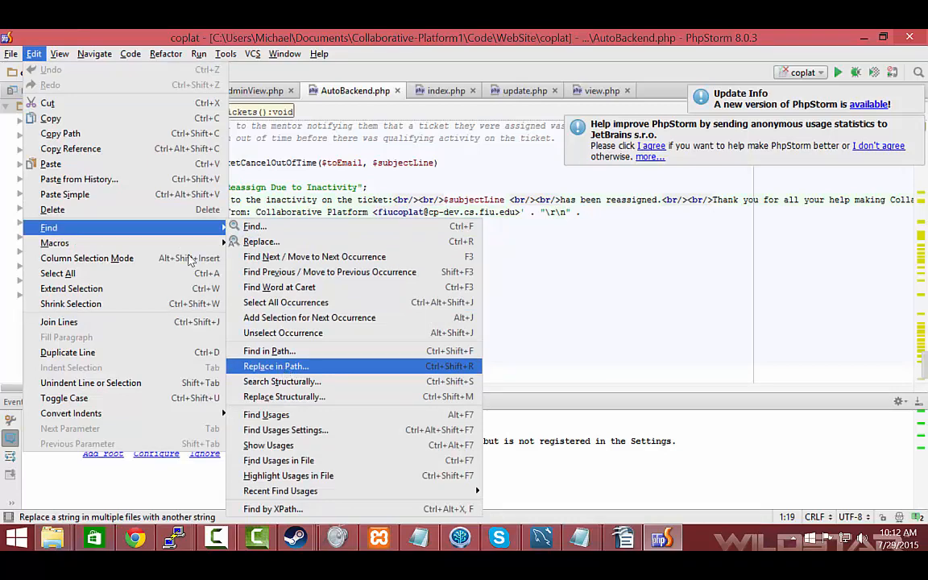
{"action": "left_click", "coordinate": [284, 369]}
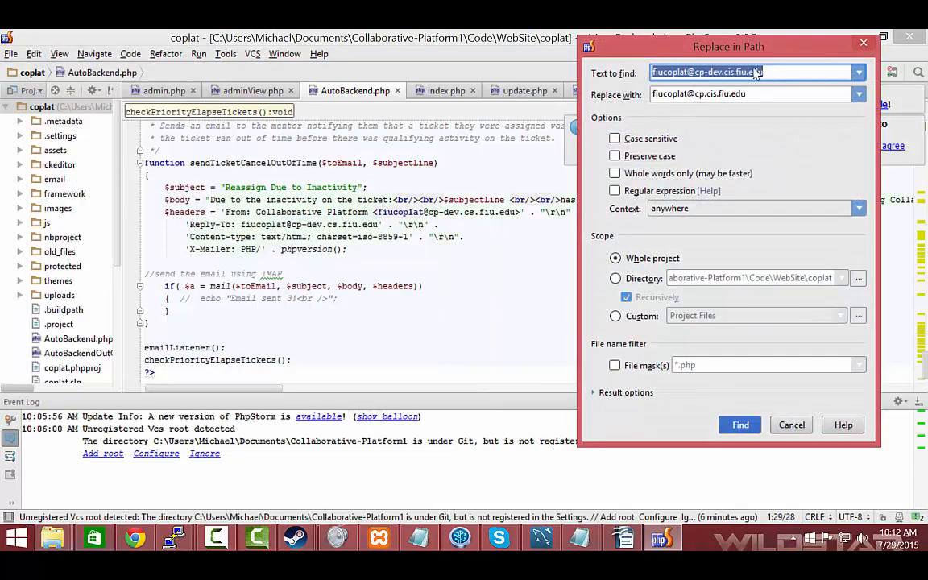
Correct the domains of the two e-mail addresses to find cp-dev.cs.fiu.edu and replace it with cp.cs.fiu.edu
{"action": "left_click", "coordinate": [734, 71]}
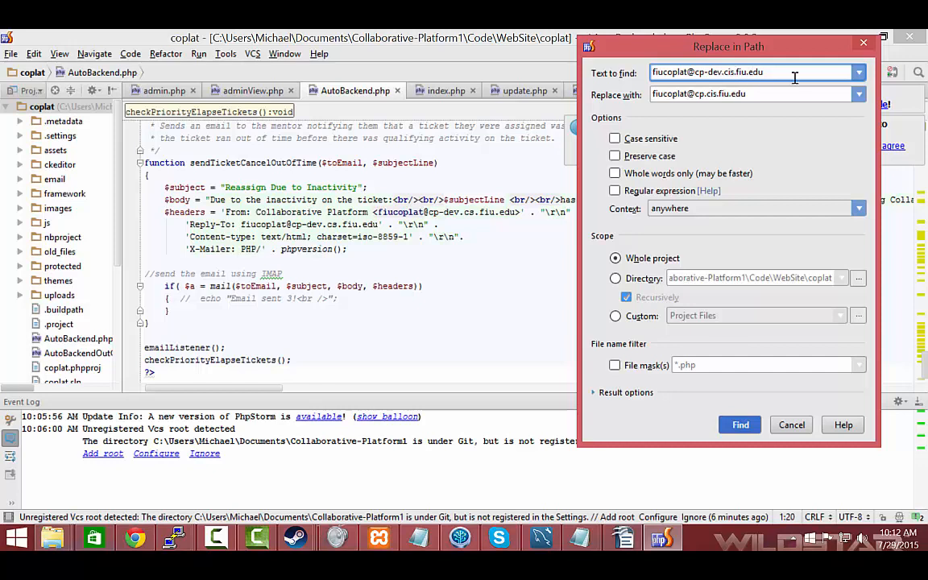
{"action": "key", "text": "BackSpace"}
{"action": "left_click", "coordinate": [711, 96]}
{"action": "double_click", "coordinate": [712, 94]}
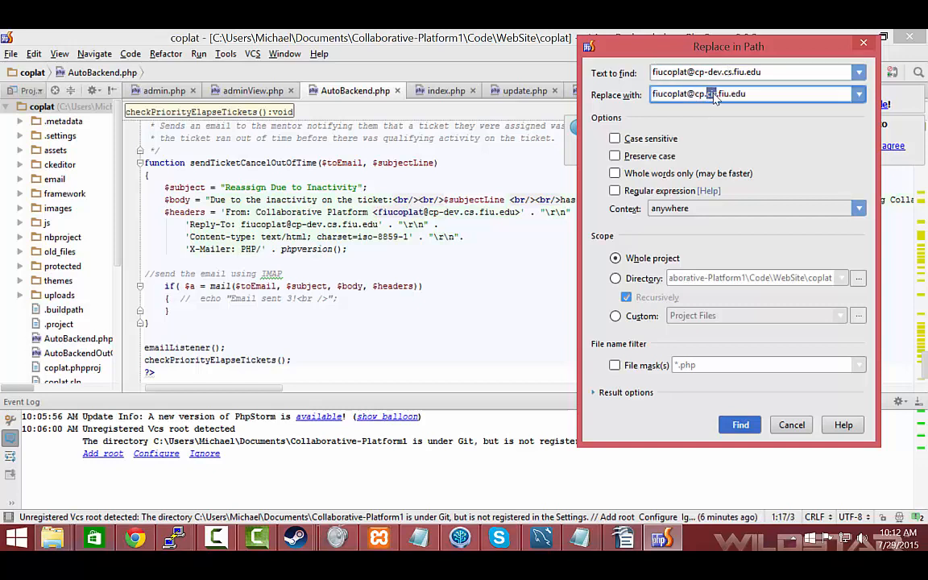
{"action": "type", "text": "cs"}
{"action": "key", "text": "BackSpace"}
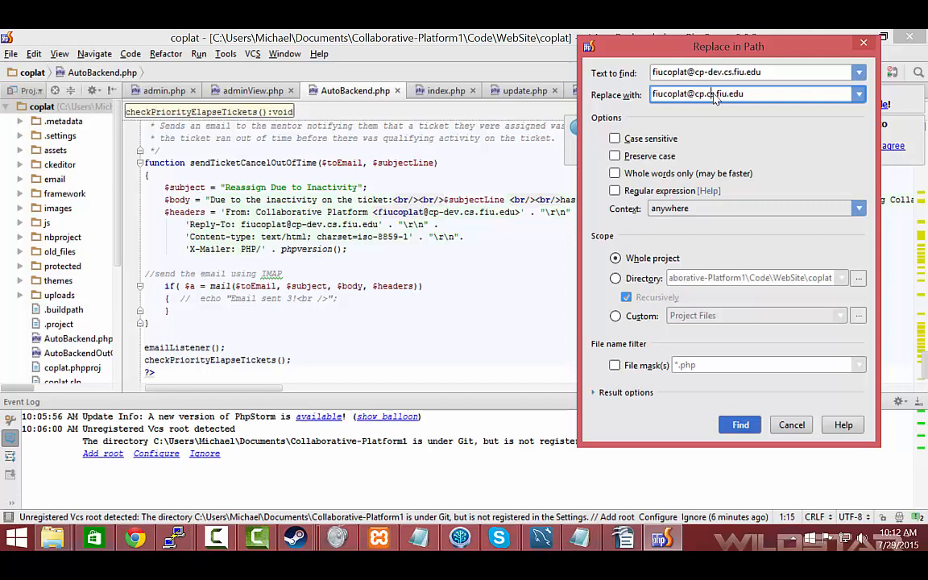
Find the address across the whole project and replace its first occurrence in AutoBackend.php
{"action": "left_click", "coordinate": [740, 425]}
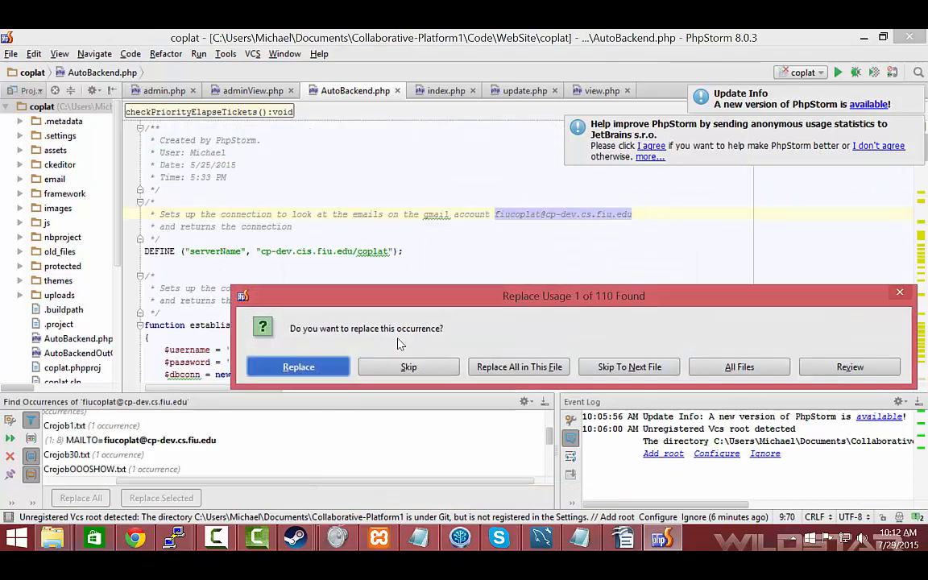
{"action": "left_click_drag", "start_coordinate": [393, 300], "coordinate": [617, 297]}
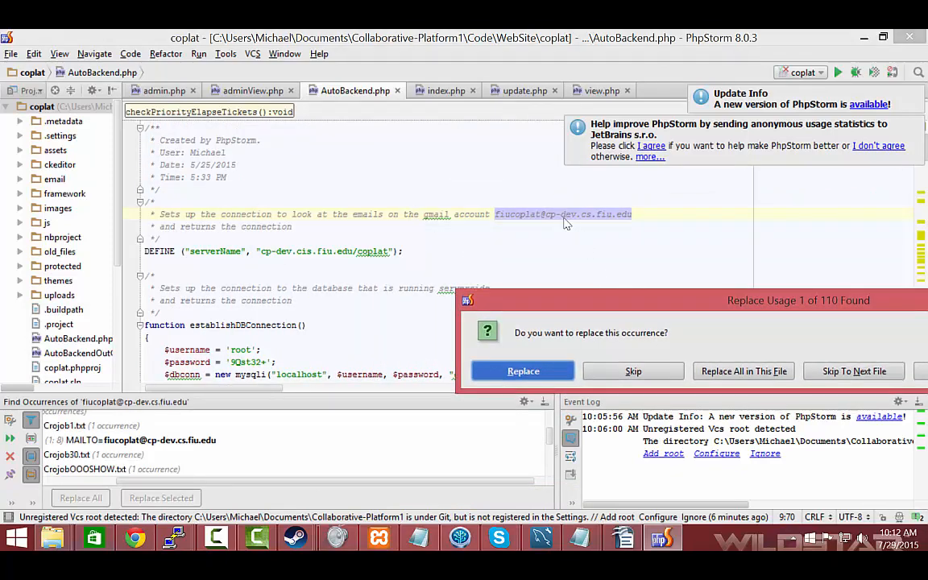
{"action": "left_click", "coordinate": [555, 361]}
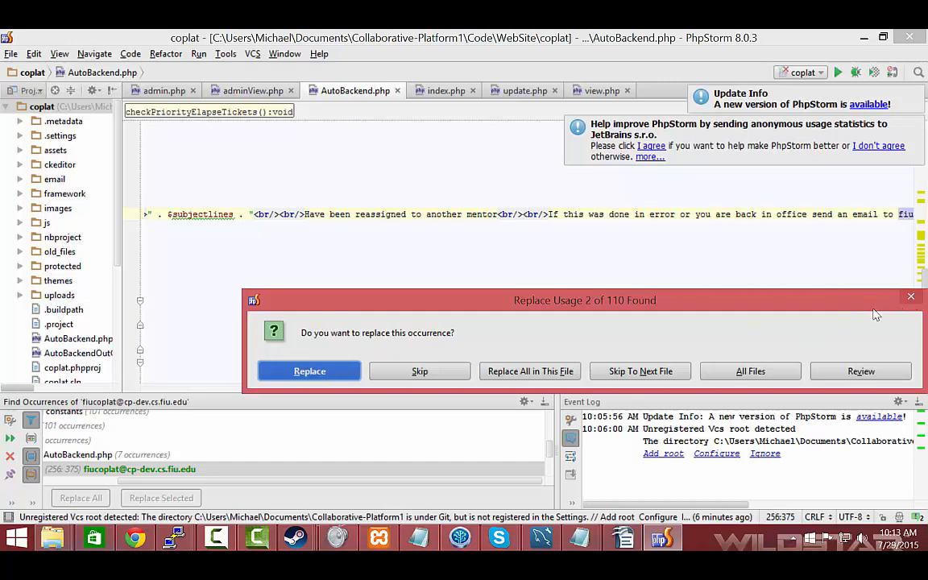
Switch to the config window in File Explorer and open the coplat folder under C:\xampp\htdocs
{"action": "key", "text": "alt+Tab"}
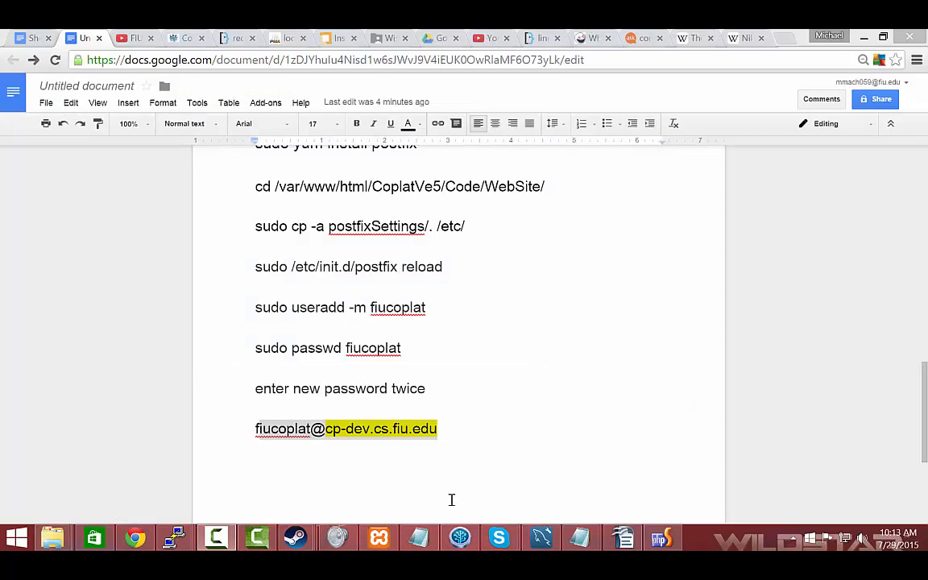
{"action": "mouse_move", "coordinate": [58, 540]}
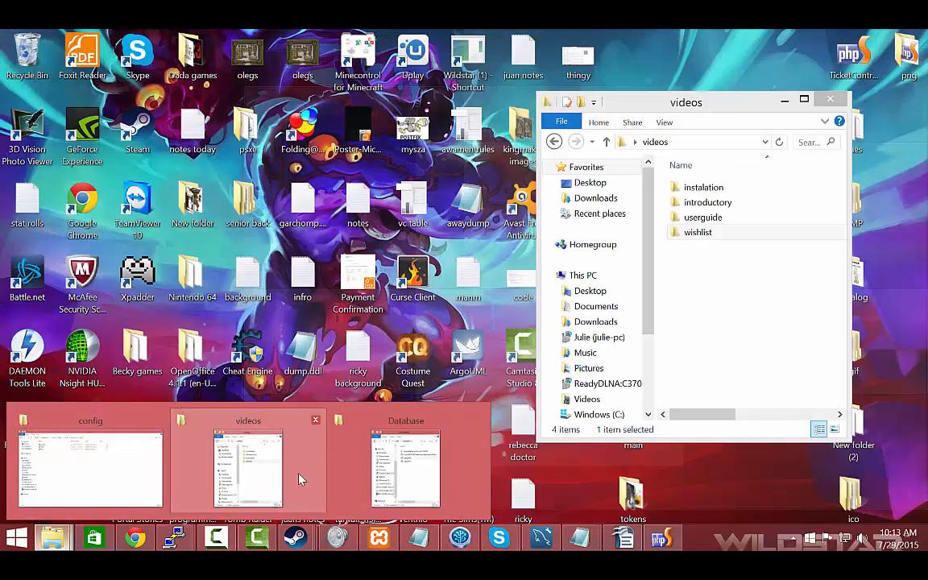
{"action": "mouse_move", "coordinate": [411, 486]}
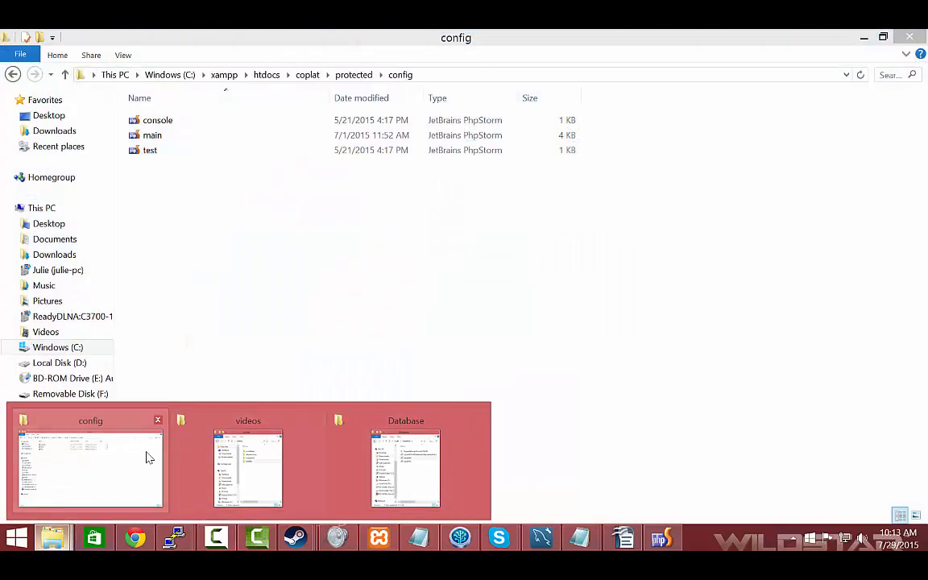
{"action": "left_click", "coordinate": [143, 457]}
{"action": "left_click", "coordinate": [50, 345]}
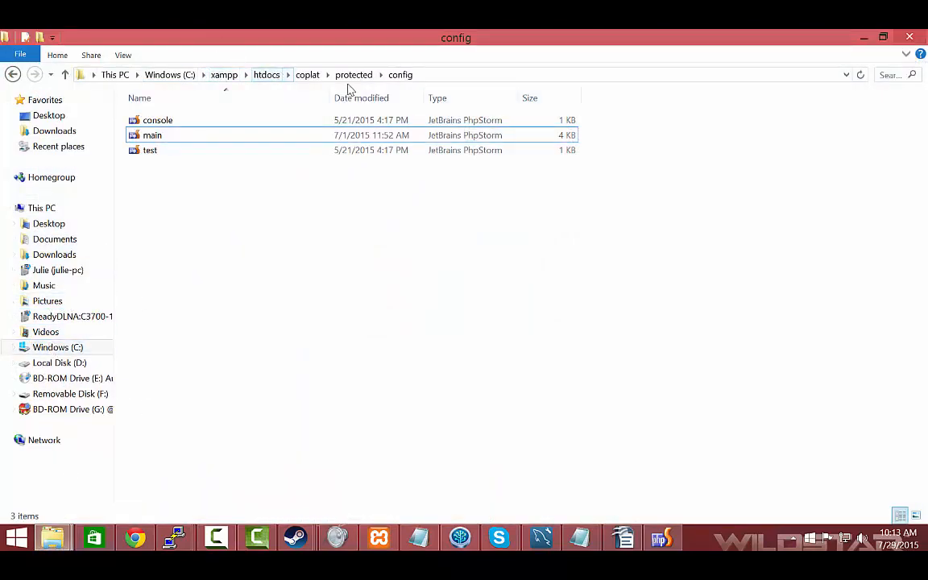
{"action": "left_click", "coordinate": [230, 77]}
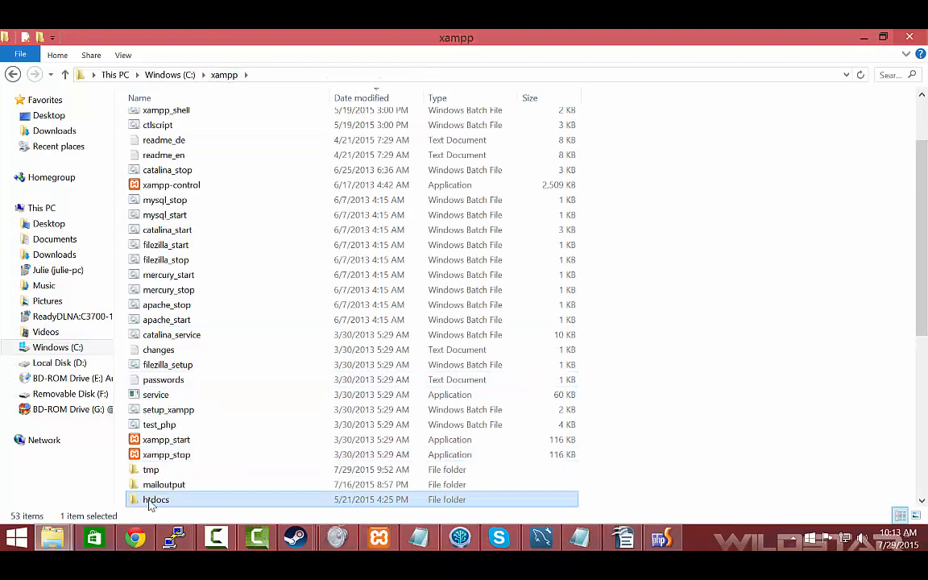
{"action": "double_click", "coordinate": [153, 500]}
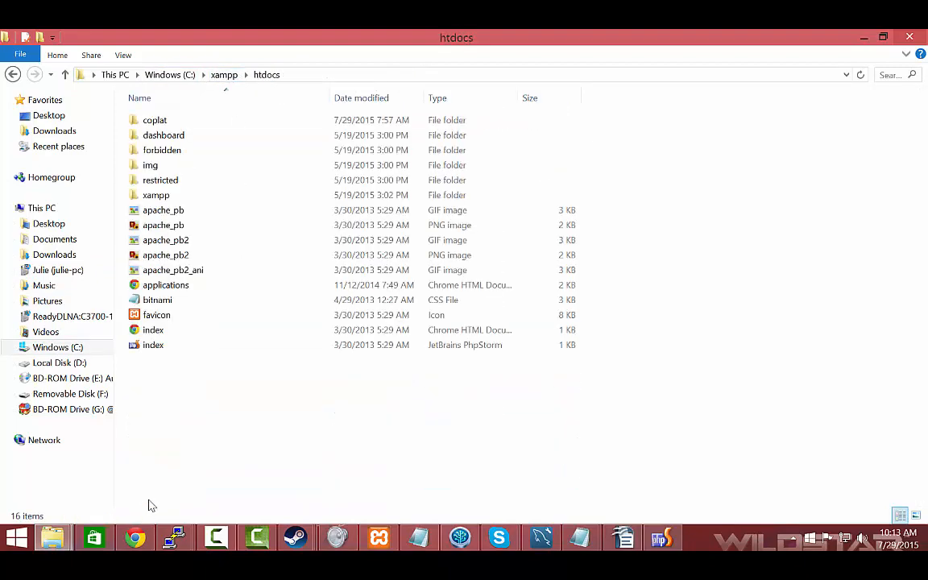
{"action": "double_click", "coordinate": [169, 122]}
{"action": "scroll", "coordinate": [141, 476], "scroll_direction": "down", "scroll_amount": 2}
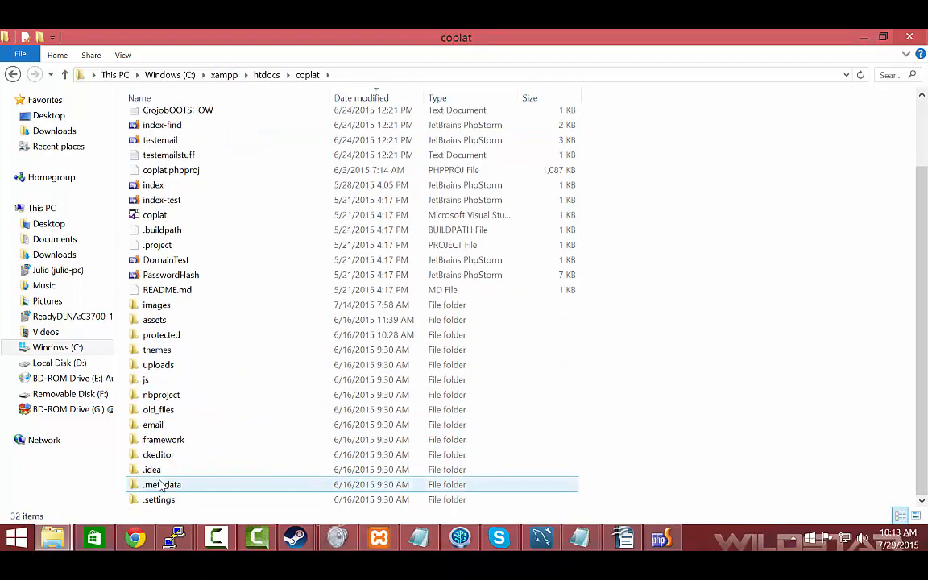
Open the coplat folder under Documents\Collaborative-Platform\Code\WebSite
{"action": "scroll", "coordinate": [161, 484], "scroll_direction": "up", "scroll_amount": 2}
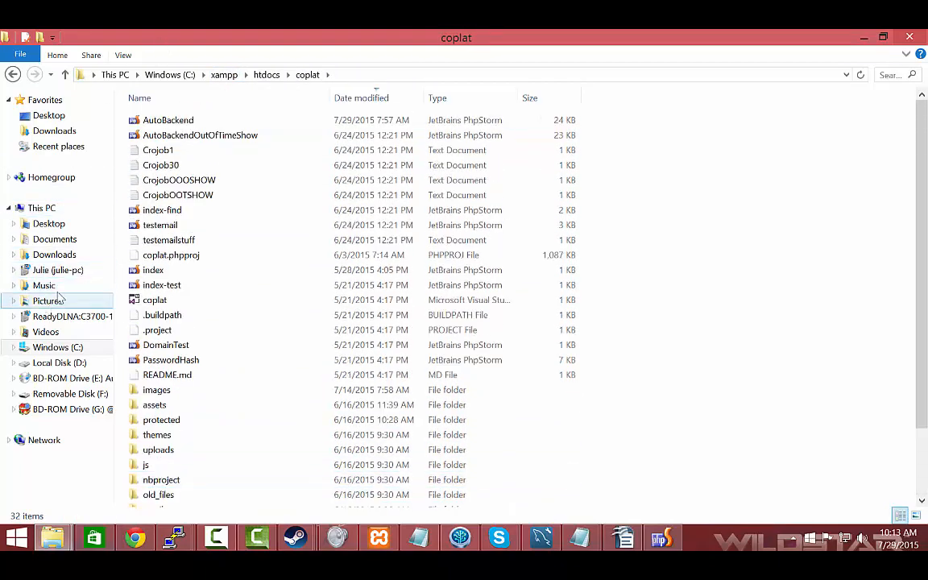
{"action": "left_click", "coordinate": [50, 240]}
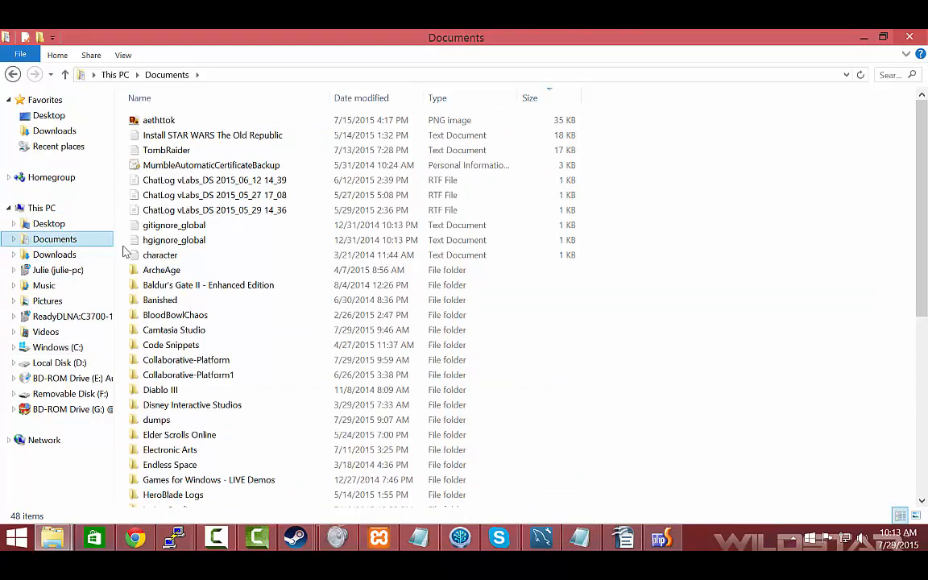
{"action": "double_click", "coordinate": [174, 360]}
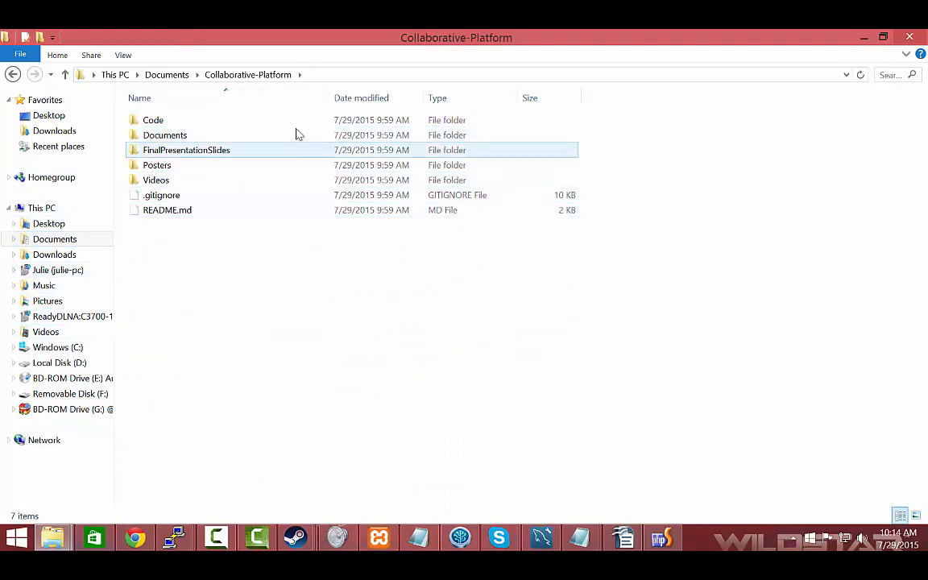
{"action": "double_click", "coordinate": [185, 125]}
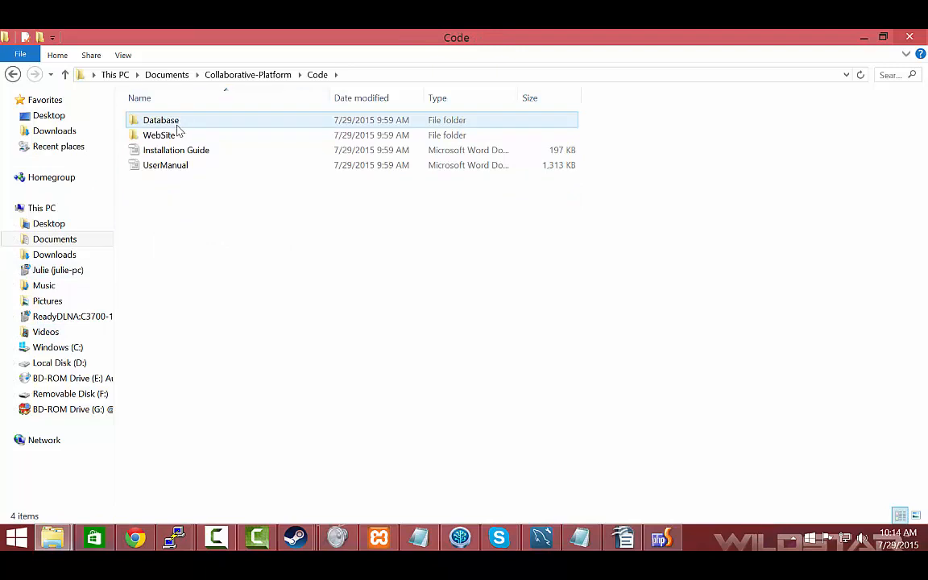
{"action": "double_click", "coordinate": [174, 136]}
{"action": "left_click", "coordinate": [172, 139]}
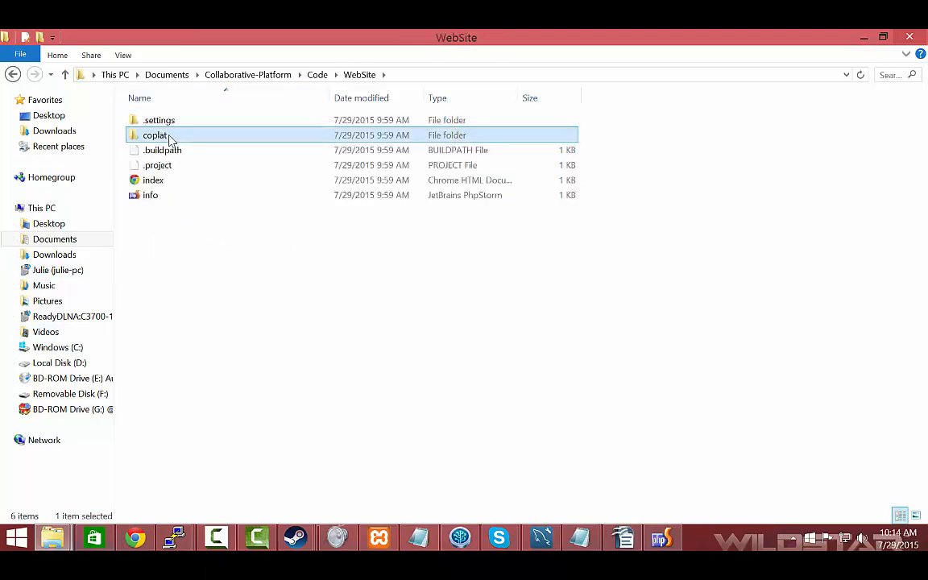
{"action": "left_click", "coordinate": [170, 139]}
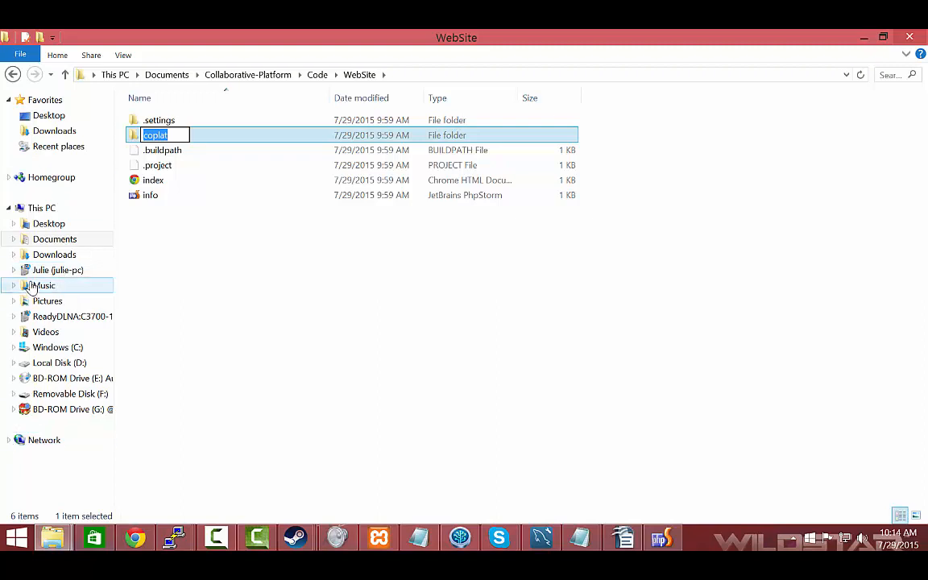
{"action": "left_click", "coordinate": [286, 251]}
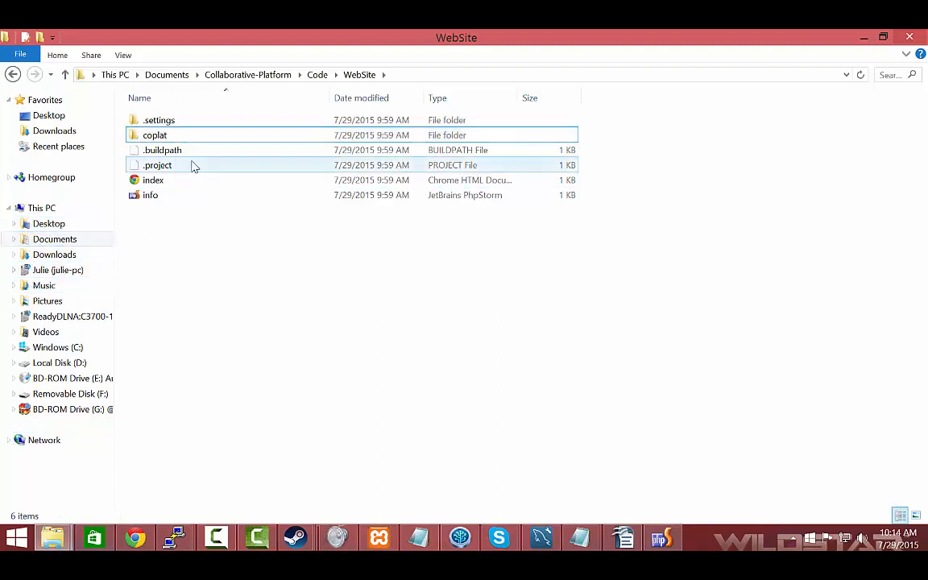
{"action": "double_click", "coordinate": [169, 139]}
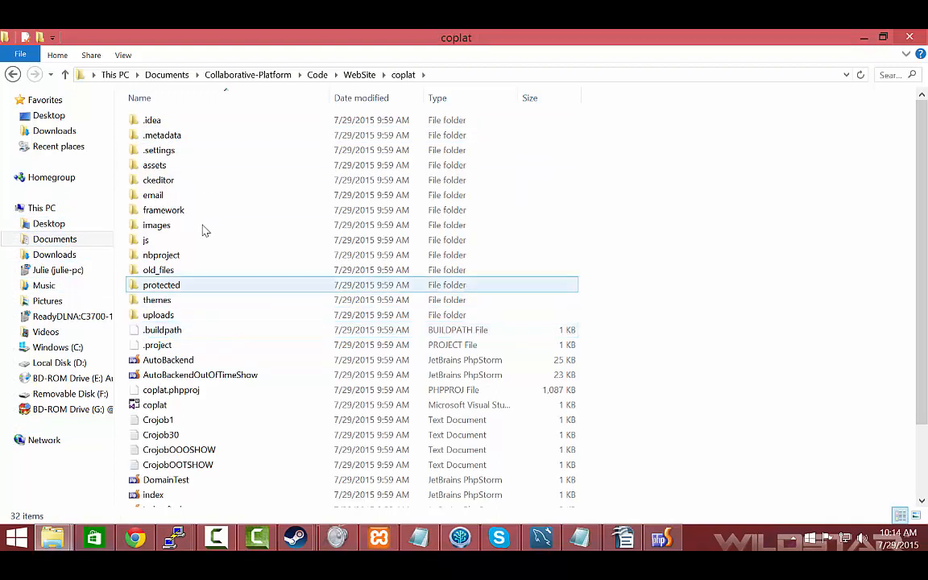
Look through the coplat folder's files and open its protected\config folder
{"action": "scroll", "coordinate": [258, 487], "scroll_direction": "down", "scroll_amount": 2}
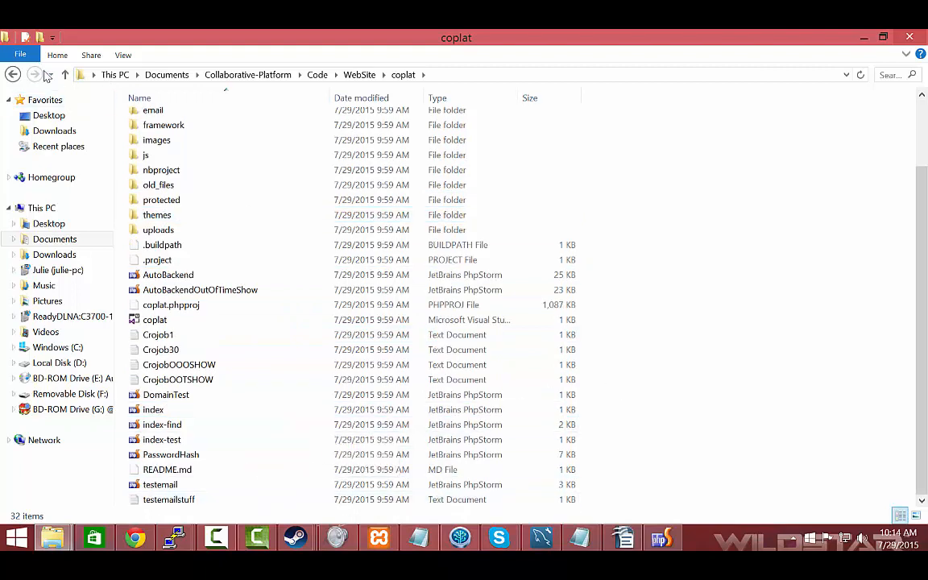
{"action": "left_click", "coordinate": [12, 75]}
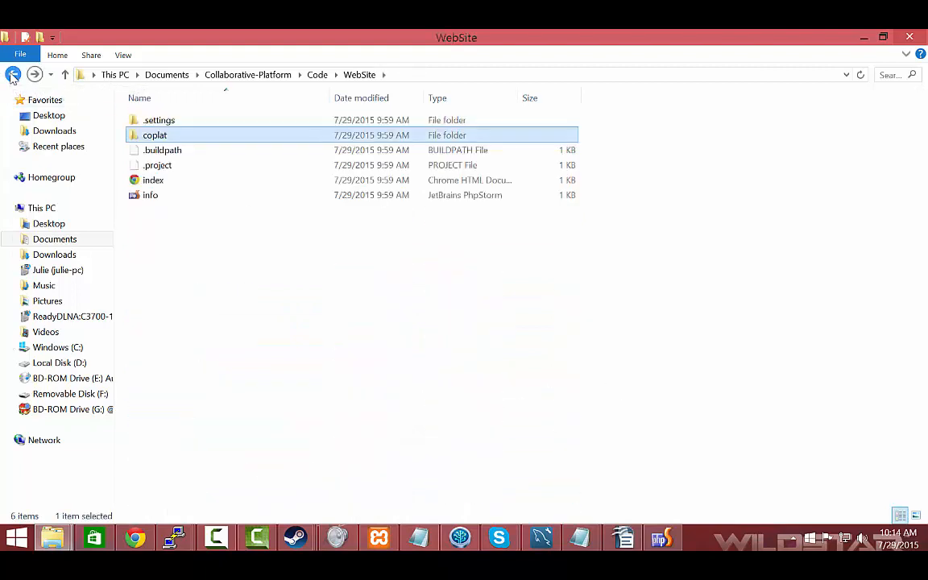
{"action": "double_click", "coordinate": [155, 141]}
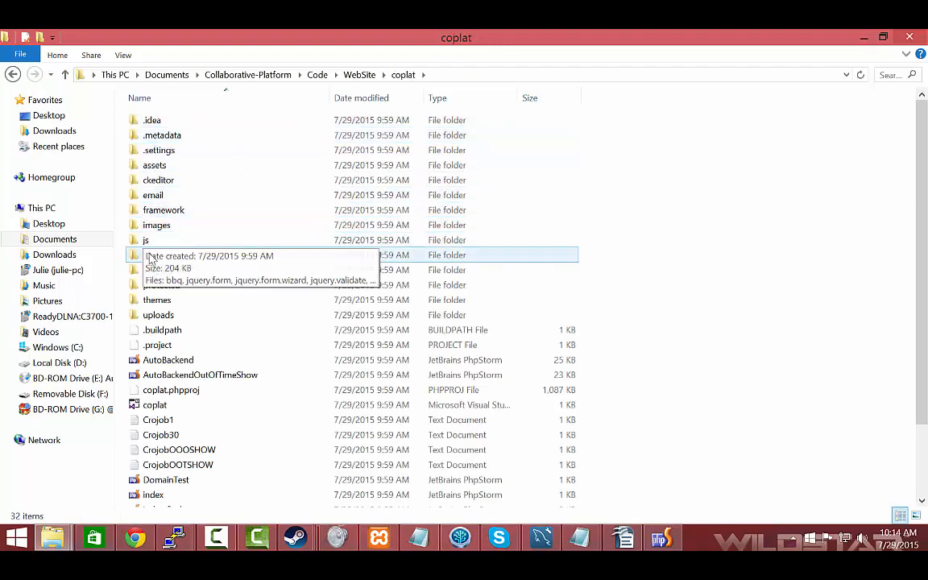
{"action": "double_click", "coordinate": [161, 285]}
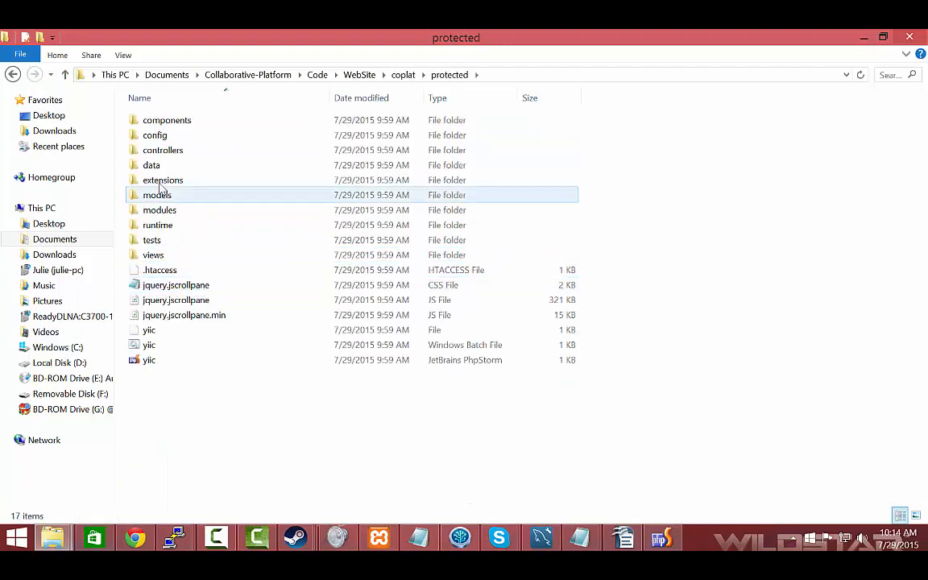
{"action": "double_click", "coordinate": [157, 135]}
{"action": "left_click", "coordinate": [160, 139]}
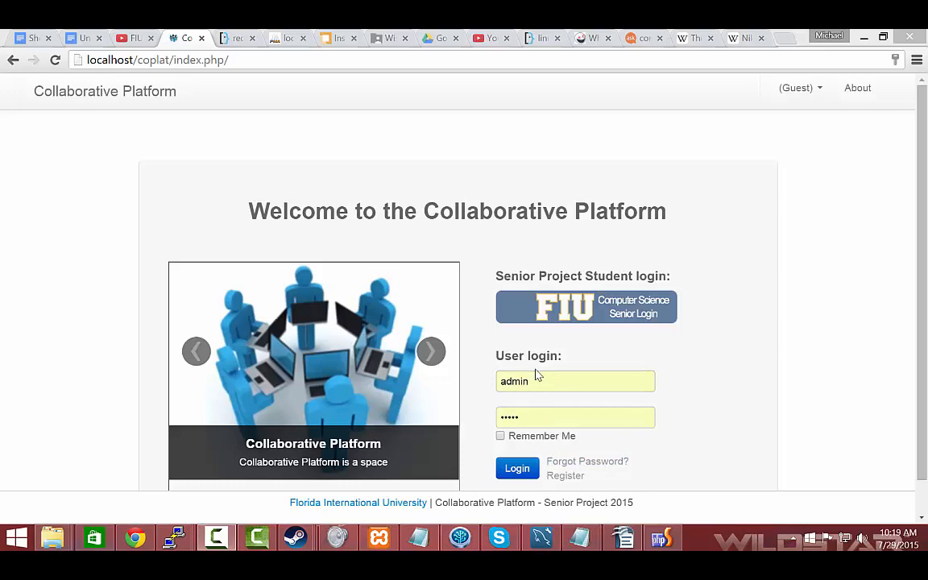
Log in to the Collaborative Platform with the filled-in admin credentials and look over the dashboard
{"action": "left_click", "coordinate": [514, 467]}
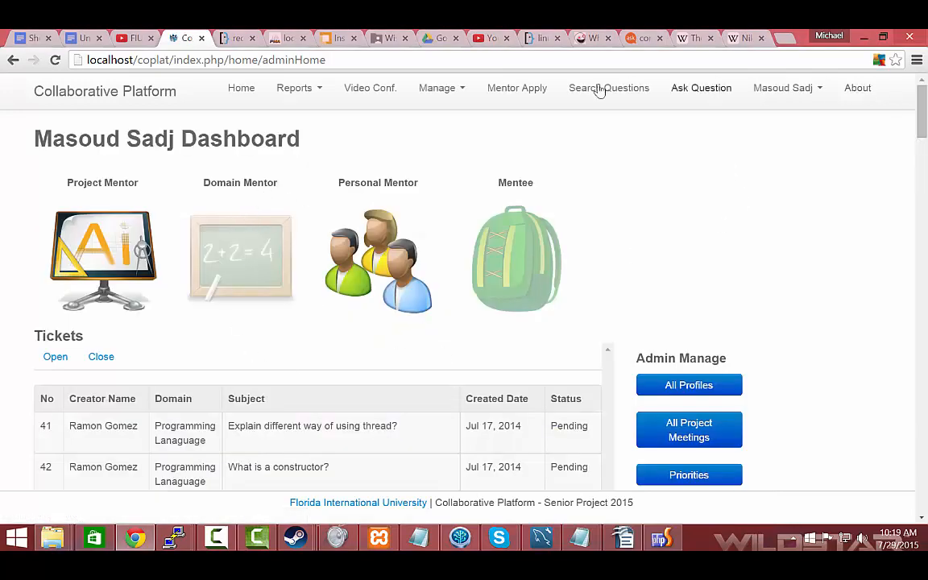
{"action": "scroll", "coordinate": [306, 265], "scroll_direction": "down", "scroll_amount": 9}
{"action": "scroll", "coordinate": [306, 265], "scroll_direction": "up", "scroll_amount": 9}
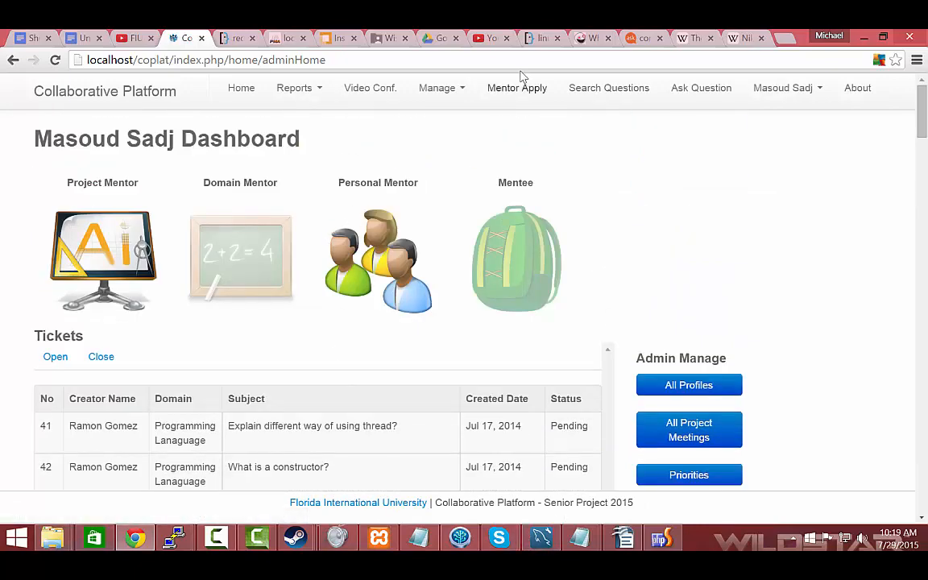
Switch to PhpStorm, dismiss the replace-occurrence prompt and bring up the dialog for opening a file or project
{"action": "left_click", "coordinate": [677, 540]}
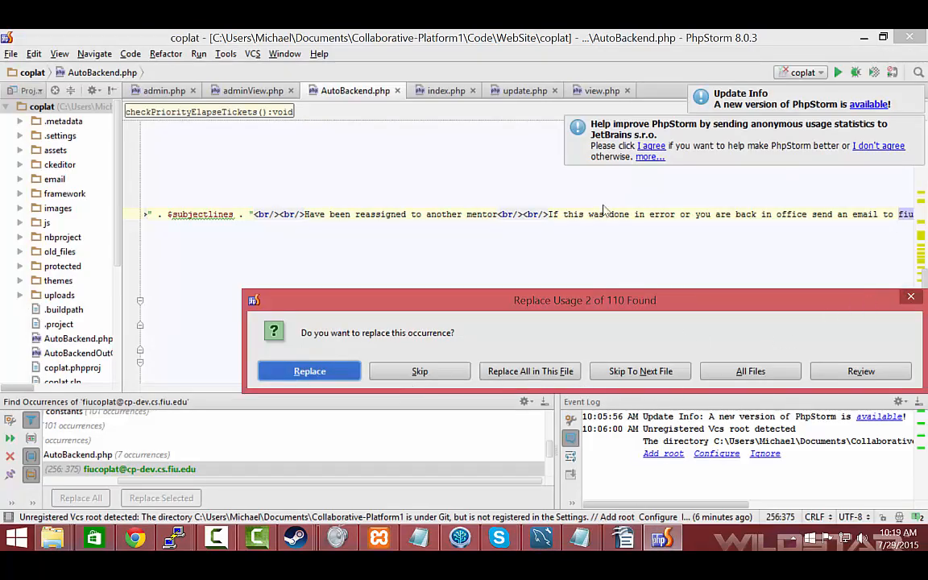
{"action": "left_click", "coordinate": [908, 299]}
{"action": "left_click", "coordinate": [9, 53]}
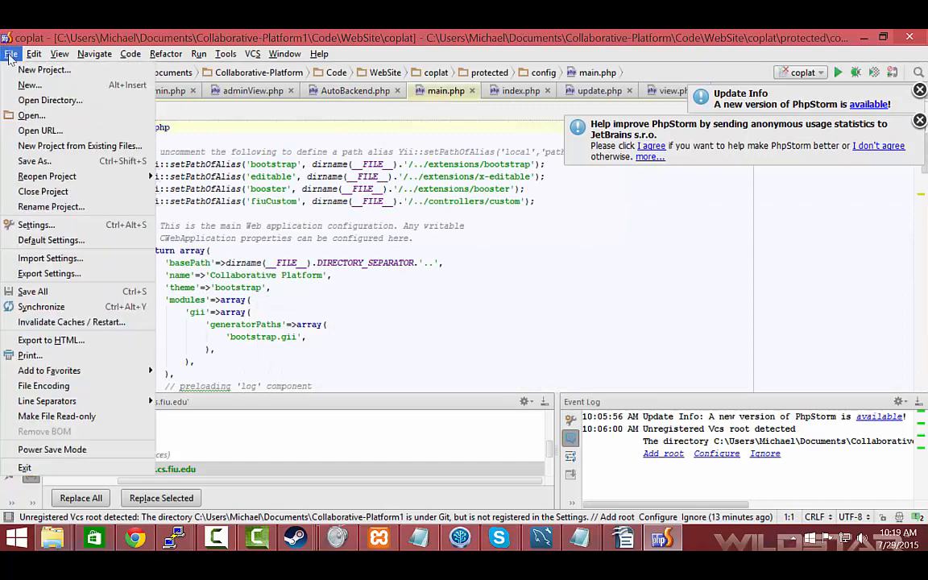
{"action": "left_click", "coordinate": [58, 117]}
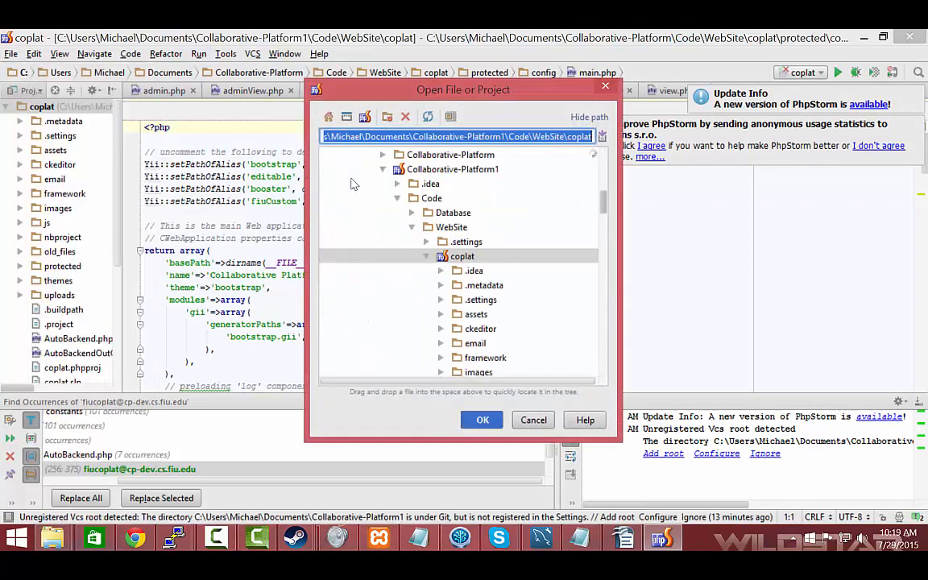
Open the coplat project from C:\xampp\htdocs in the current window
{"action": "scroll", "coordinate": [385, 191], "scroll_direction": "up", "scroll_amount": 8}
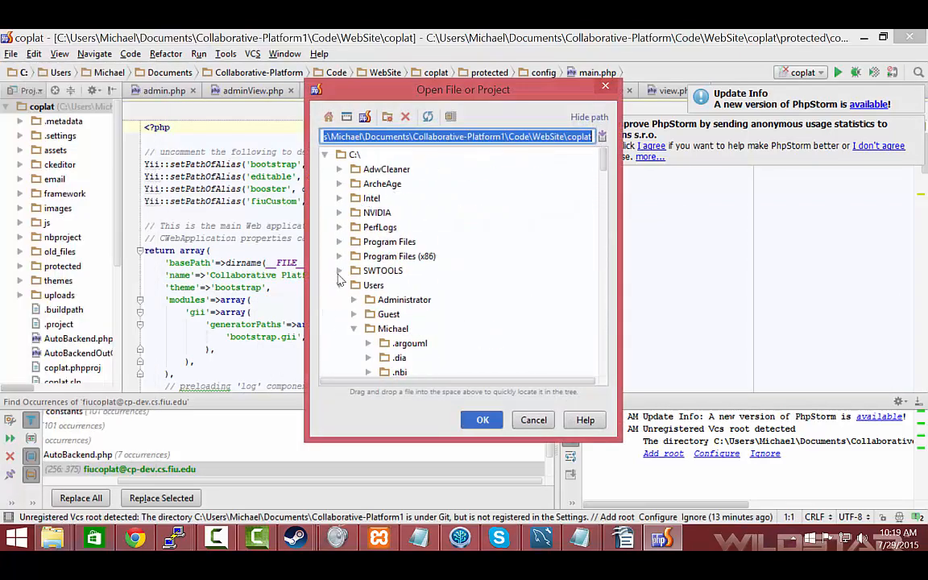
{"action": "left_click", "coordinate": [338, 285]}
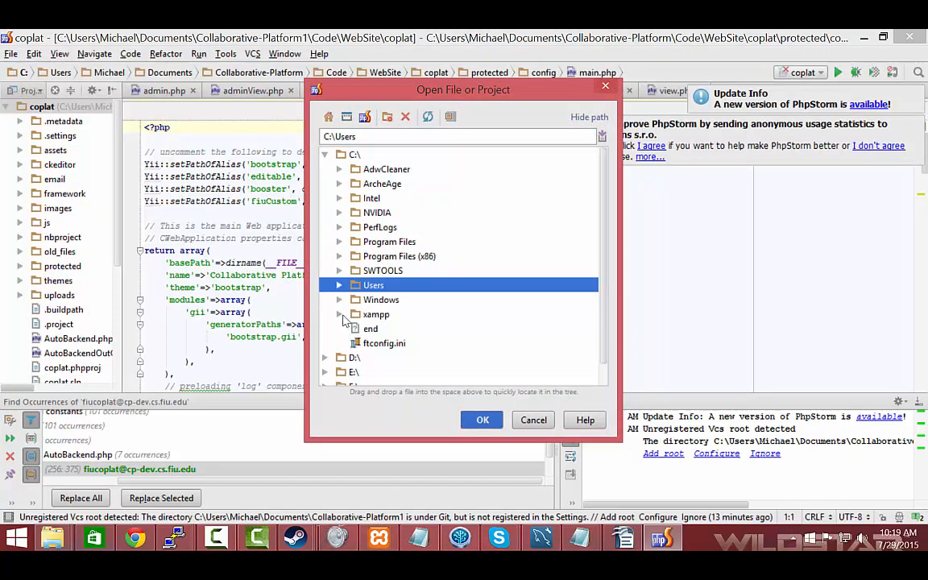
{"action": "left_click", "coordinate": [340, 315]}
{"action": "scroll", "coordinate": [359, 319], "scroll_direction": "down", "scroll_amount": 7}
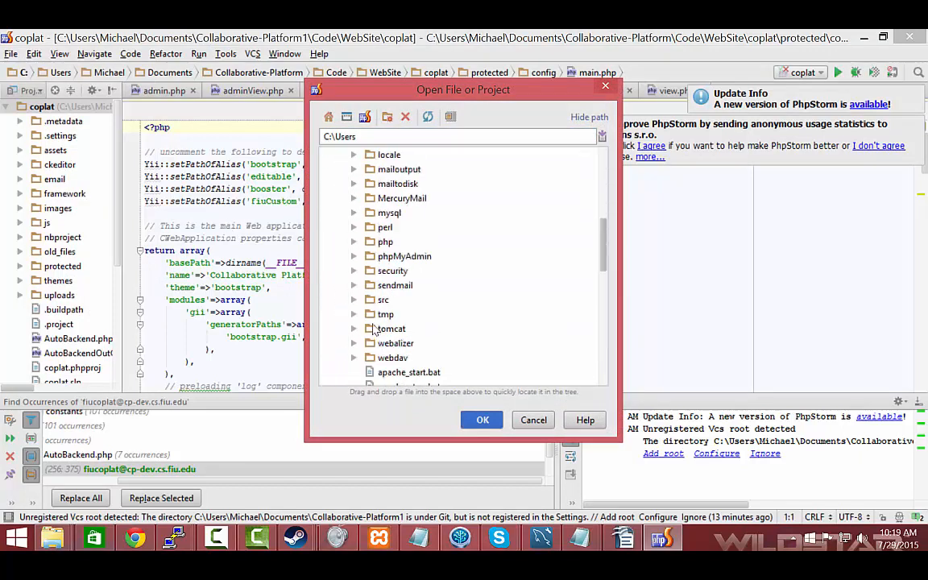
{"action": "scroll", "coordinate": [373, 331], "scroll_direction": "down", "scroll_amount": 2}
{"action": "scroll", "coordinate": [356, 303], "scroll_direction": "up", "scroll_amount": 4}
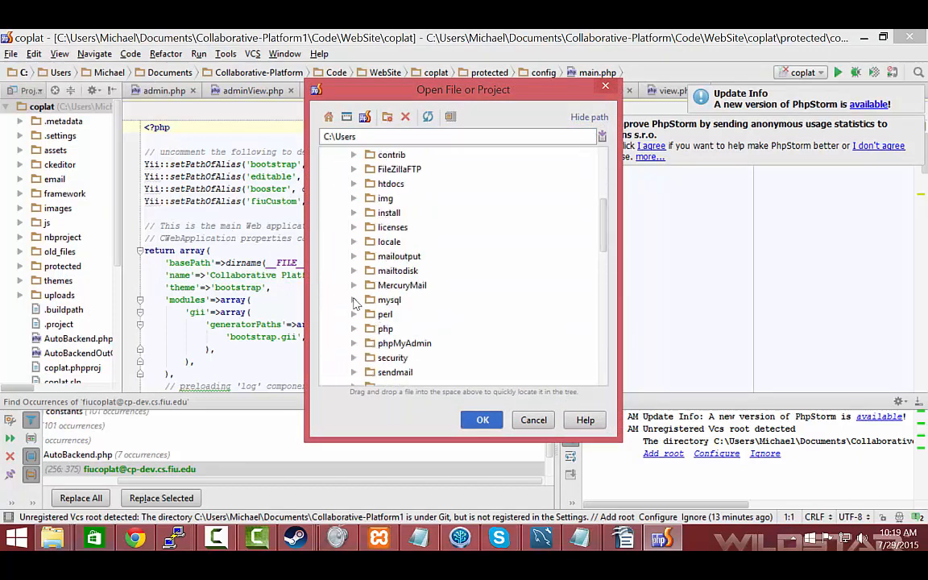
{"action": "scroll", "coordinate": [353, 256], "scroll_direction": "up", "scroll_amount": 1}
{"action": "left_click", "coordinate": [354, 227]}
{"action": "double_click", "coordinate": [384, 243]}
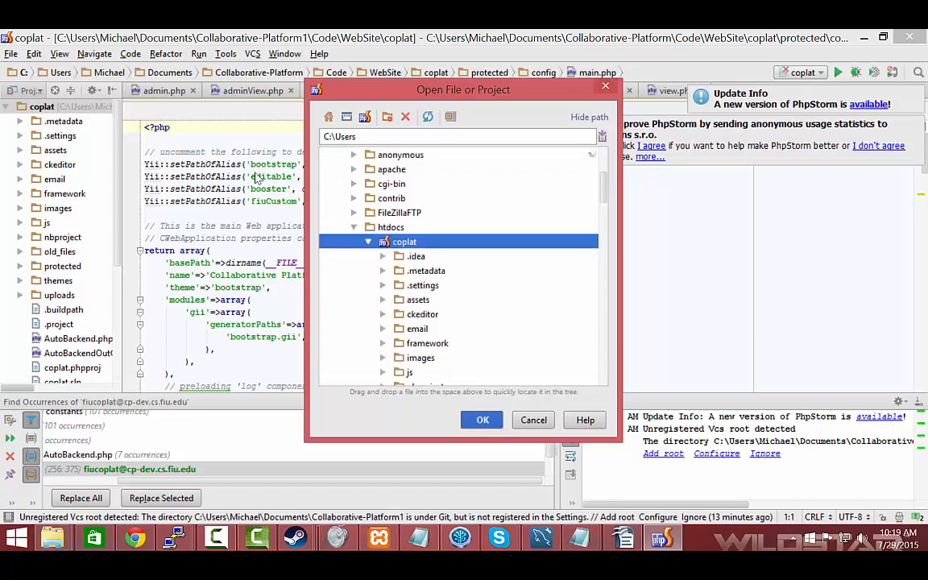
{"action": "left_click", "coordinate": [482, 420]}
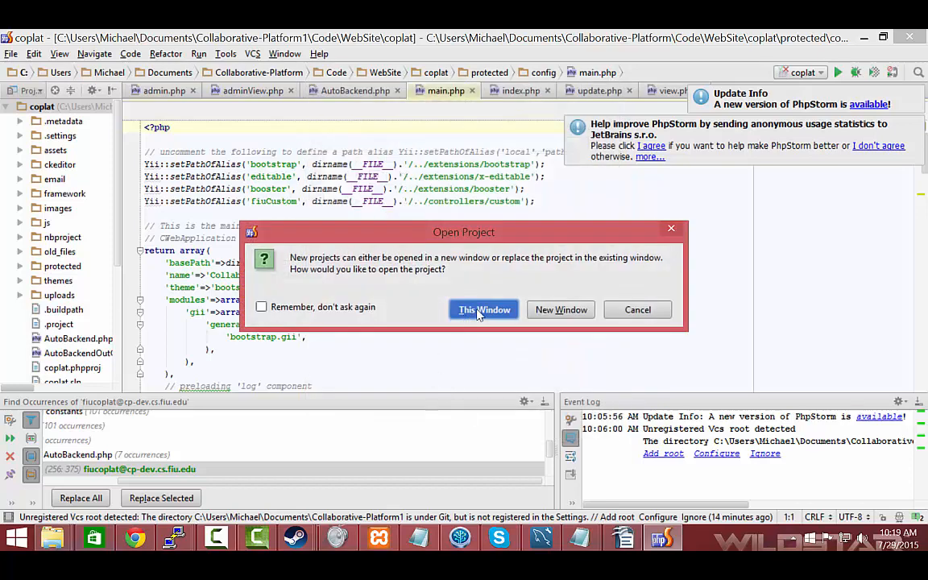
{"action": "left_click", "coordinate": [482, 310]}
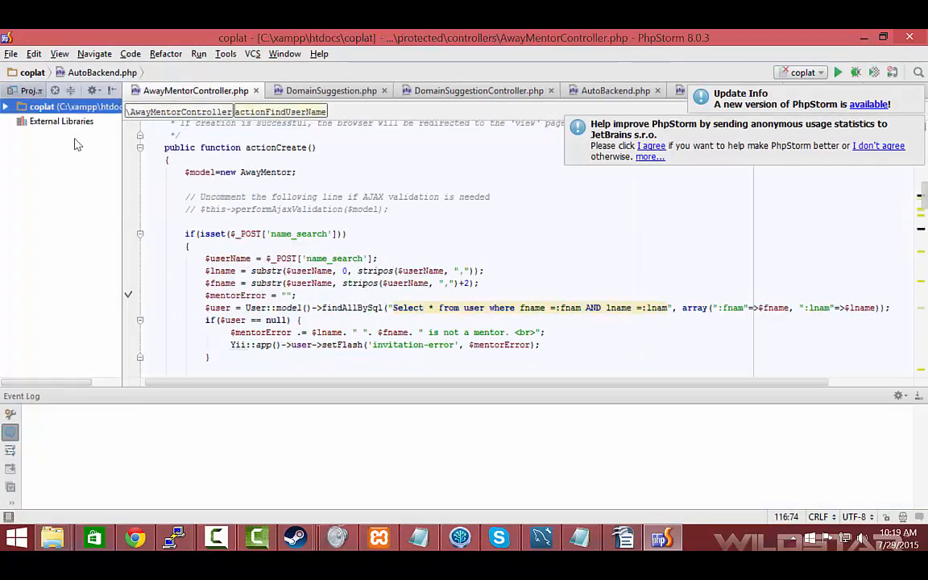
Expand the coplat project tree and save all project files
{"action": "double_click", "coordinate": [16, 110]}
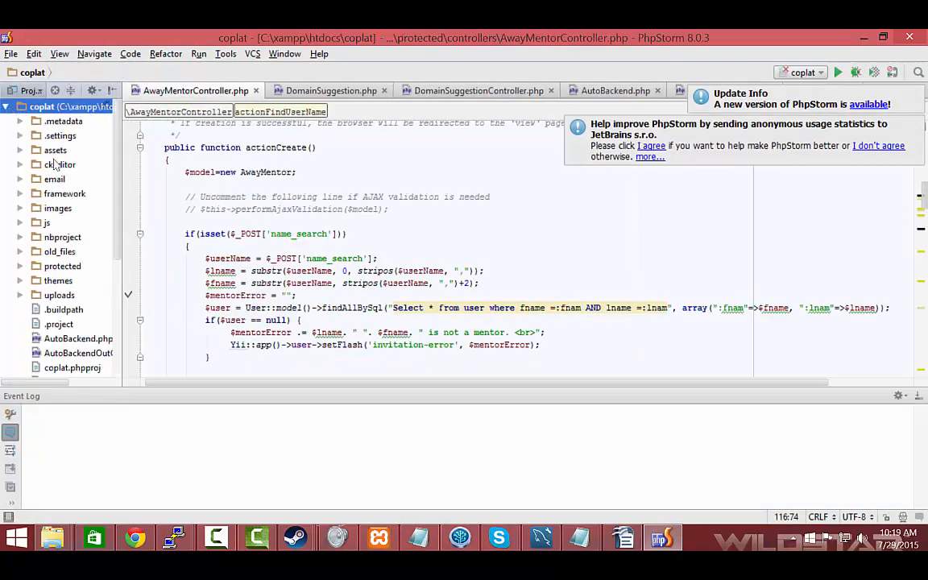
{"action": "left_click", "coordinate": [307, 250]}
{"action": "left_click", "coordinate": [10, 54]}
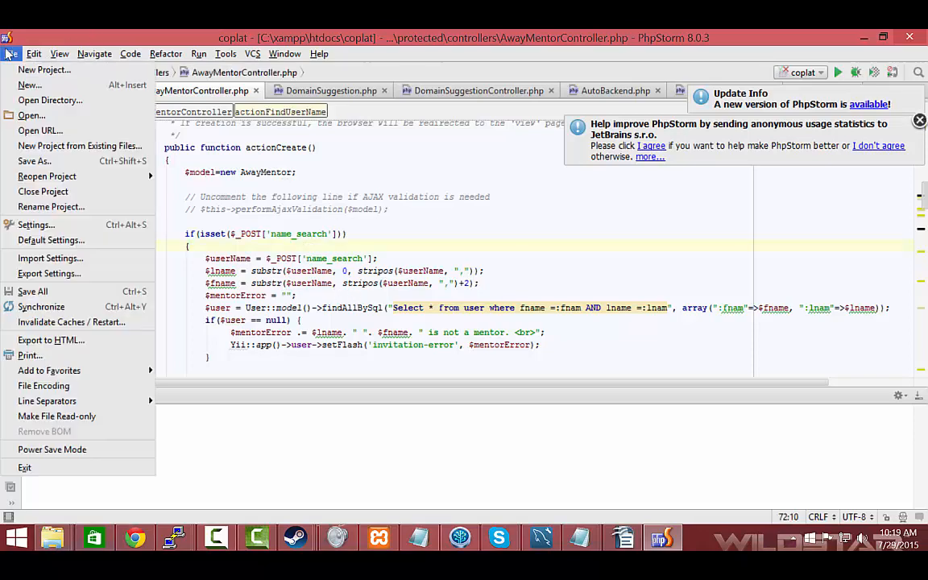
{"action": "left_click", "coordinate": [31, 291]}
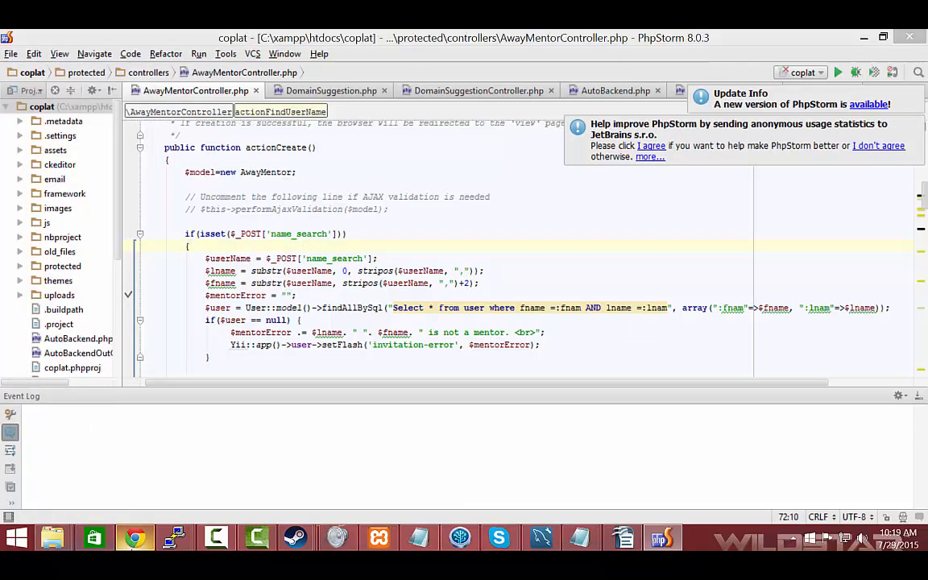
Switch to Chrome, reload the admin dashboard and look over its tickets and admin management sections
{"action": "left_click", "coordinate": [135, 537]}
{"action": "left_click", "coordinate": [55, 59]}
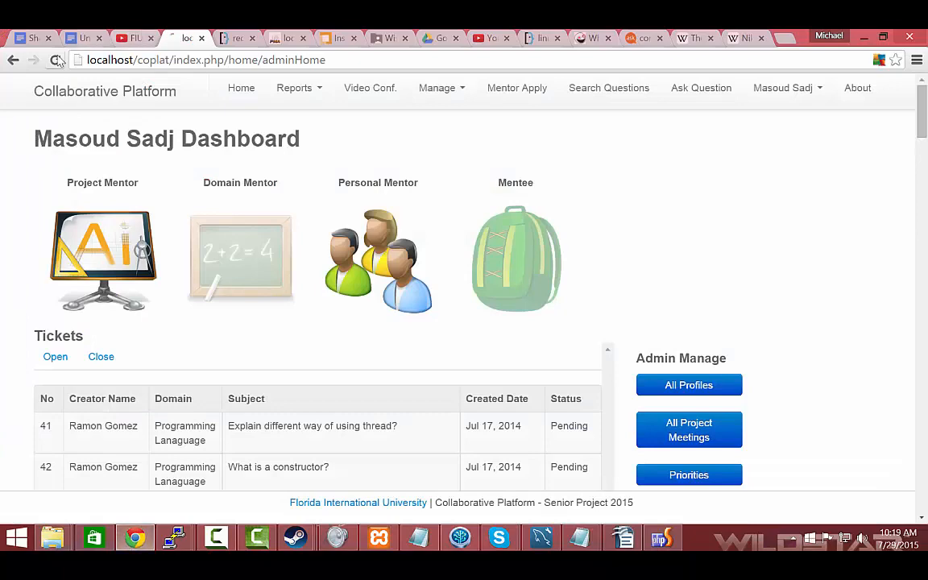
{"action": "scroll", "coordinate": [639, 185], "scroll_direction": "down", "scroll_amount": 1}
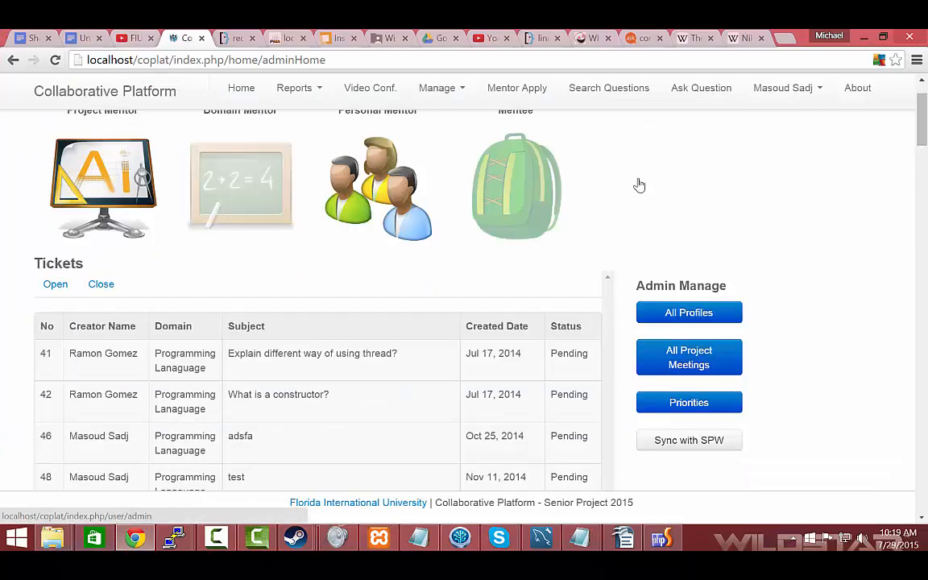
{"action": "scroll", "coordinate": [563, 322], "scroll_direction": "down", "scroll_amount": 3}
{"action": "scroll", "coordinate": [549, 276], "scroll_direction": "up", "scroll_amount": 4}
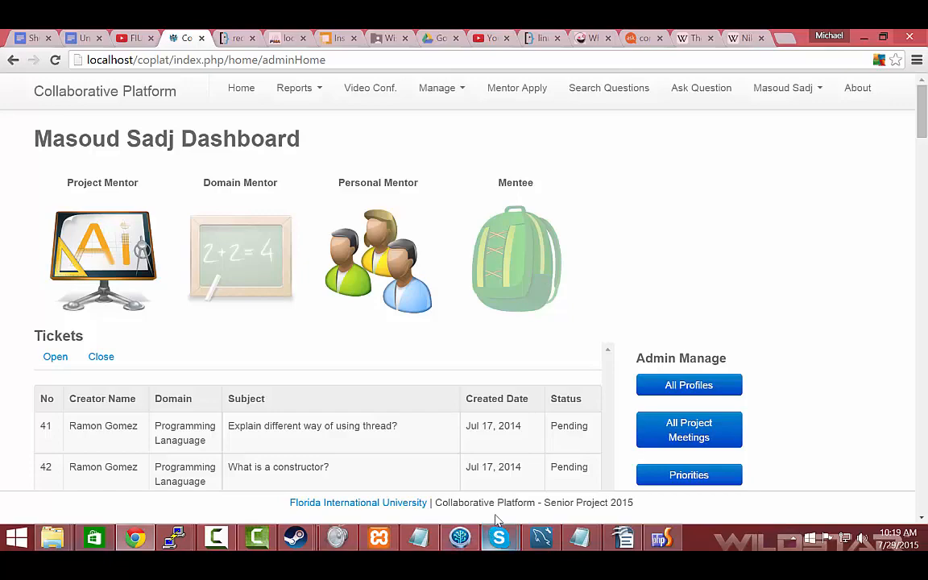